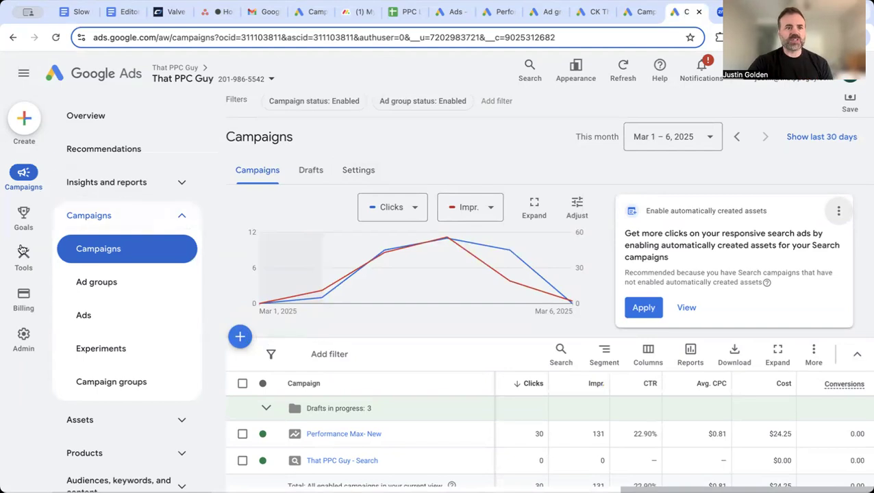
Reveal the Tools panel from the left rail, with Planning, Shared library, Troubleshooting and Bulk actions
mouse_move(23, 253)
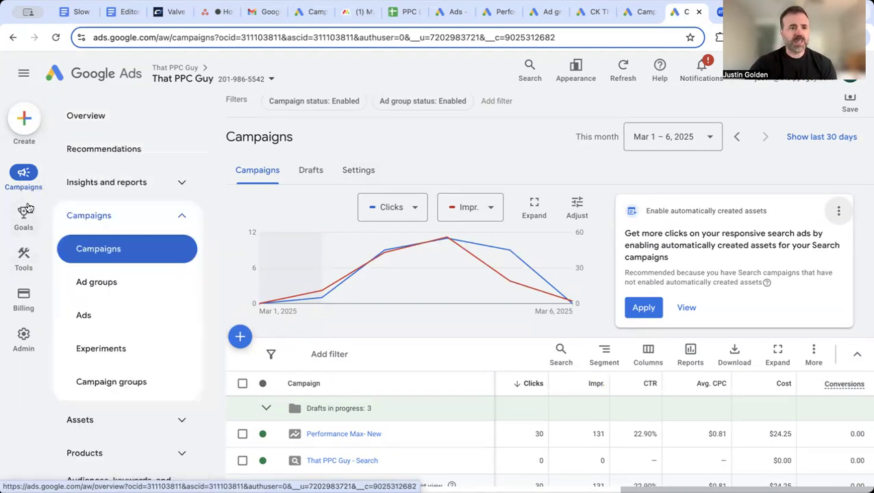
mouse_move(22, 221)
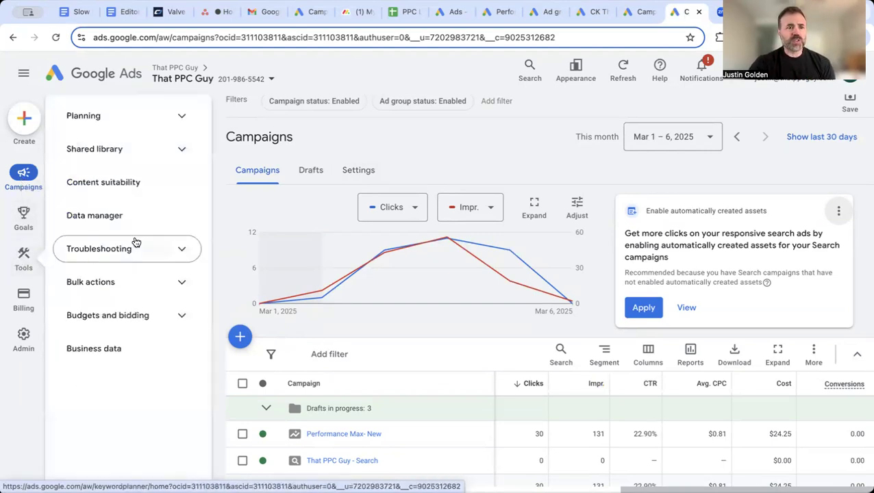
Build a Keyword Planner forecast for 'ssd attorney' and 'social security disability law firm', fixing the 'disability' typo
left_click(182, 124)
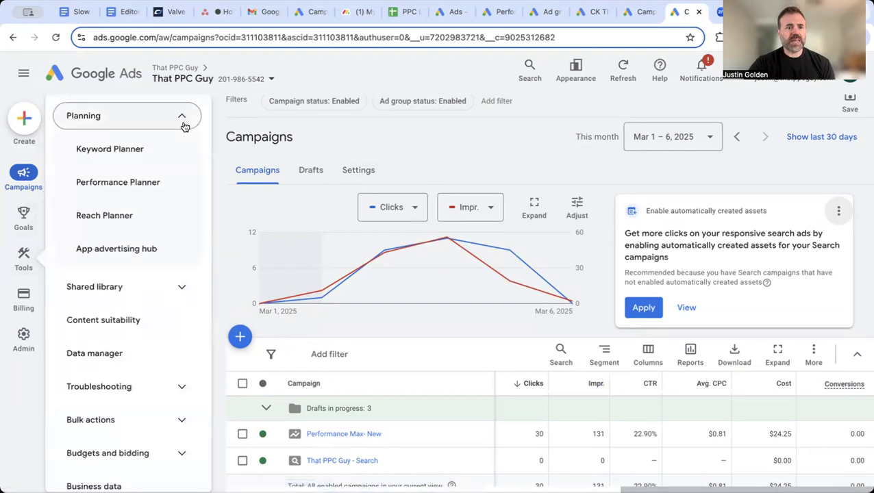
left_click(140, 153)
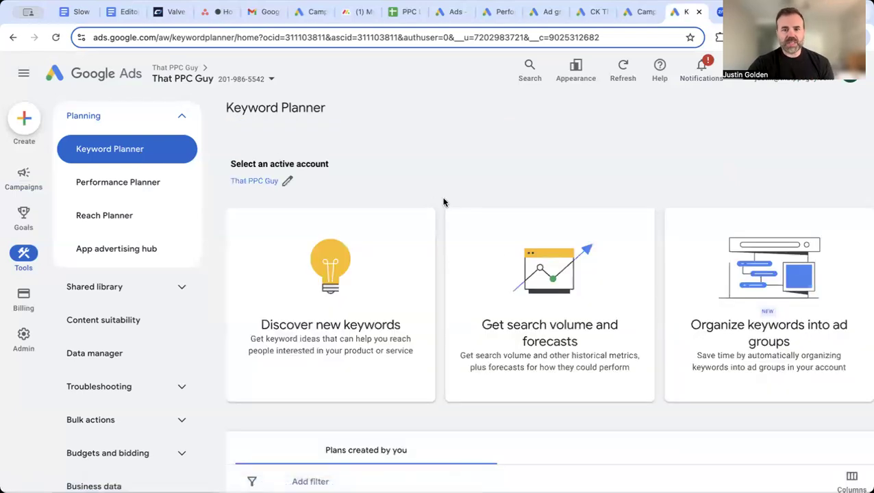
left_click(506, 257)
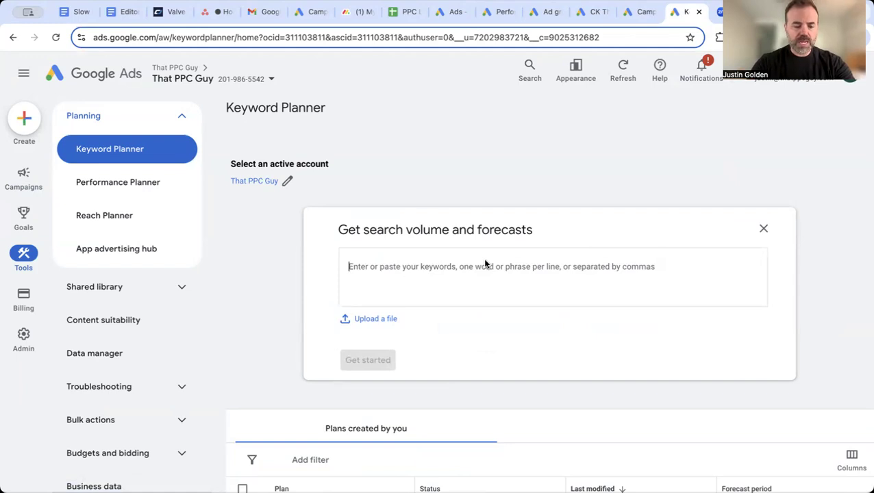
type("ssd")
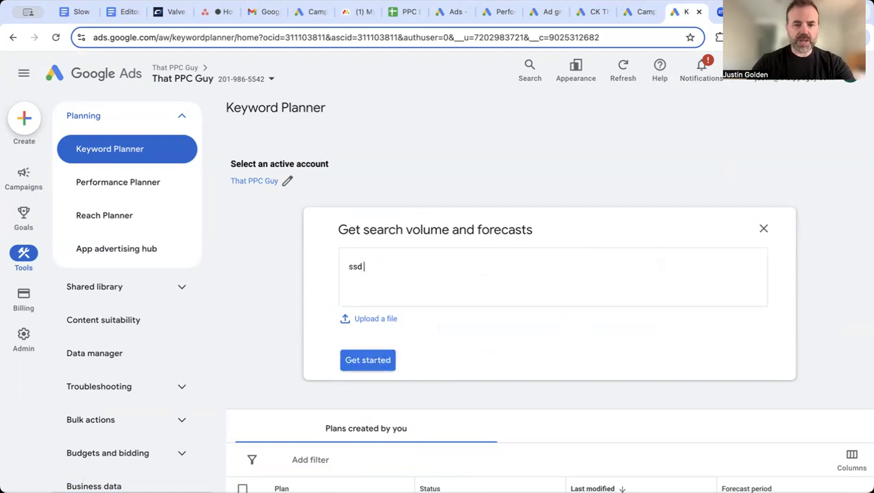
type(" attorney ")
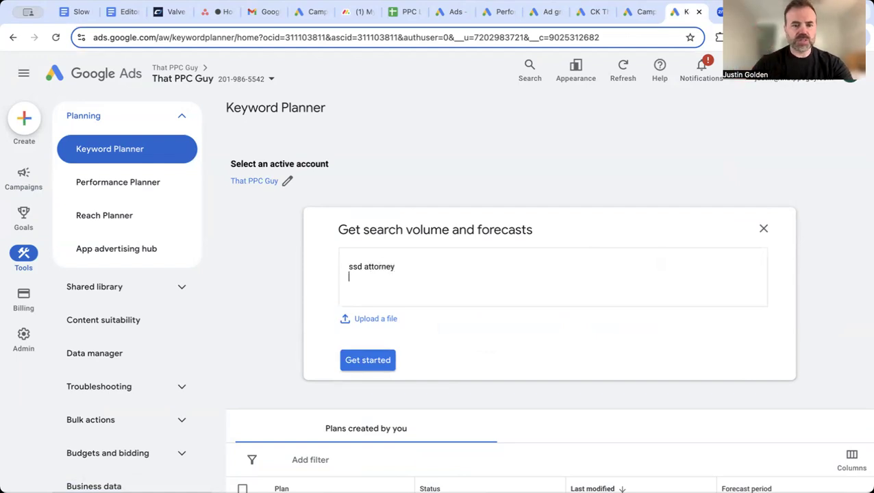
type("social security")
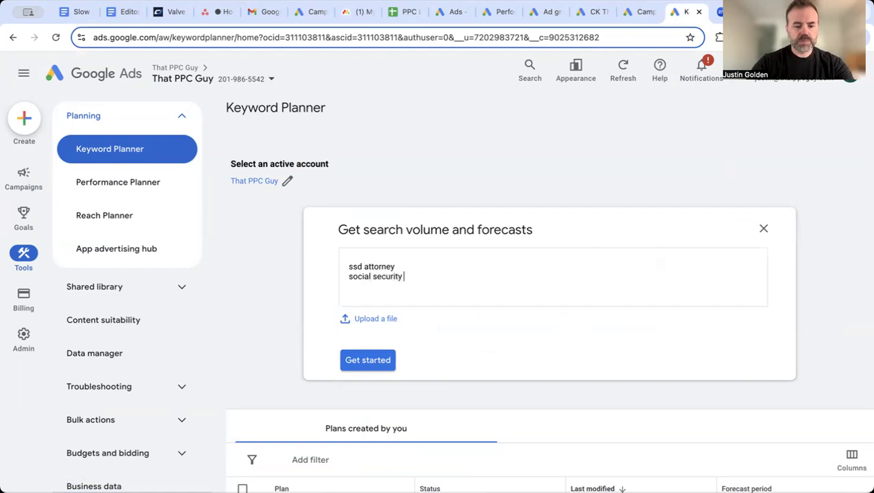
type(" disab")
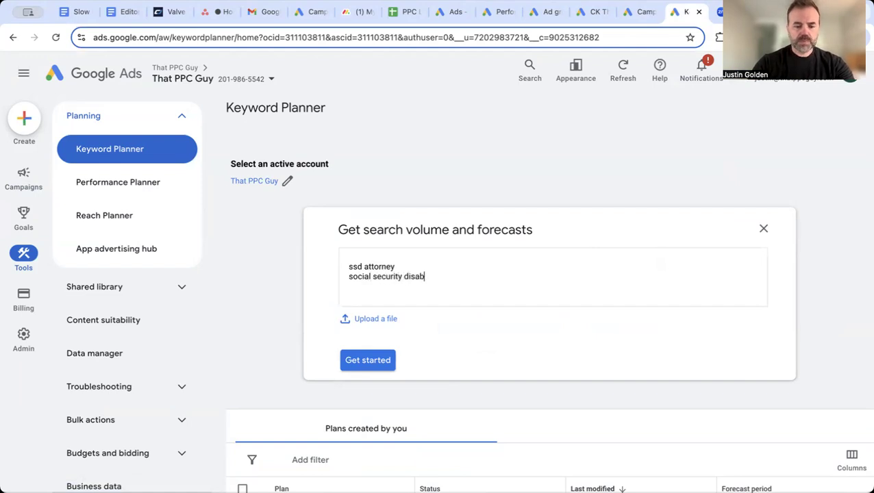
type("ilty law firm")
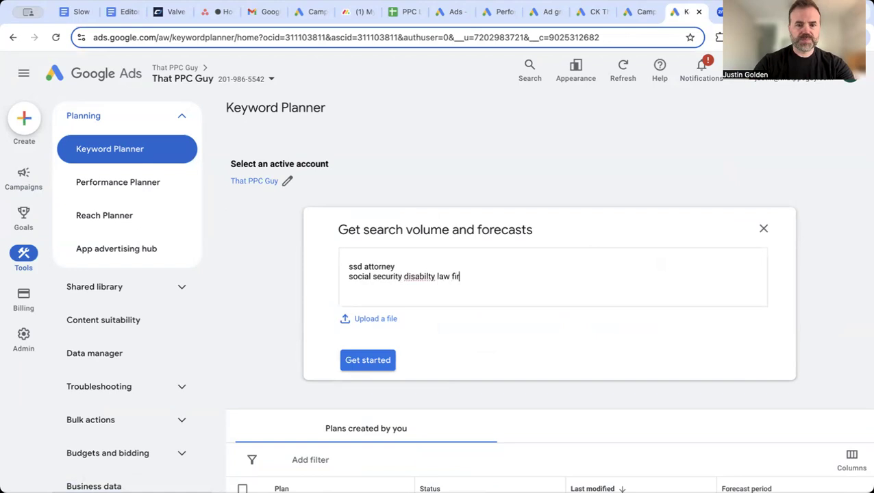
right_click(424, 279)
left_click(450, 197)
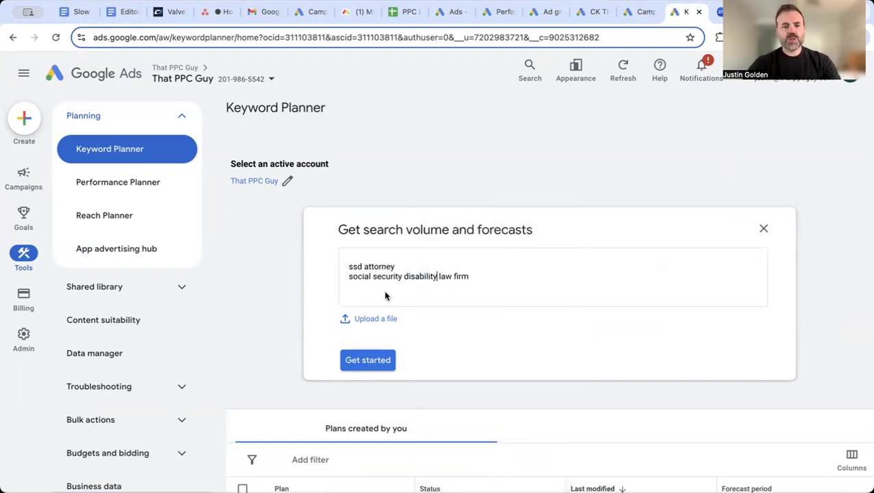
left_click(360, 361)
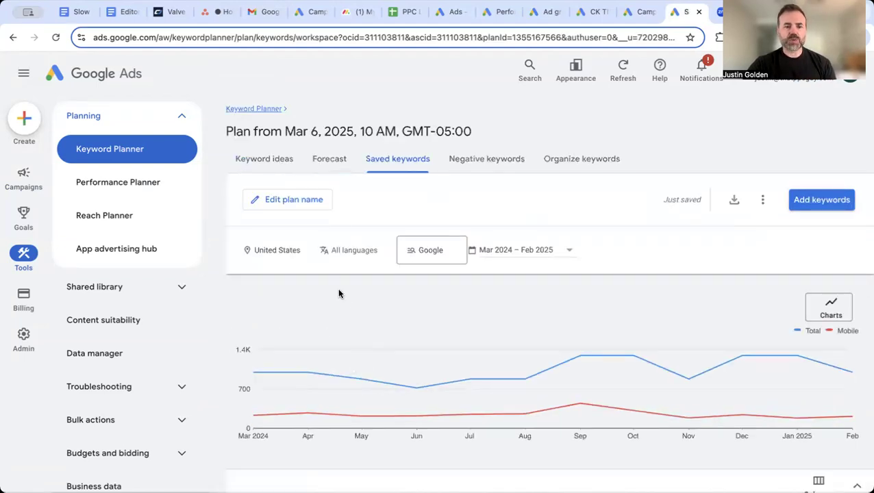
Include Tampa, Clearwater and St. Petersburg, Florida in the plan's locations and remove United States
left_click(307, 252)
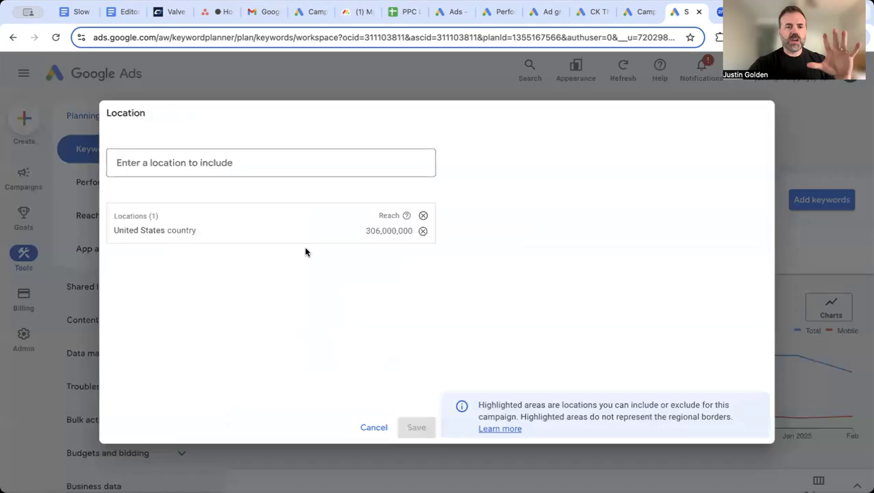
left_click(280, 164)
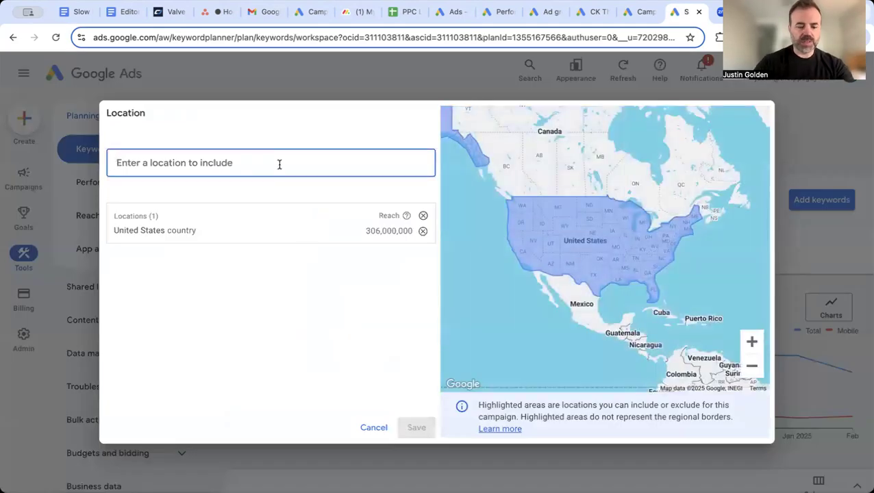
type("tamp")
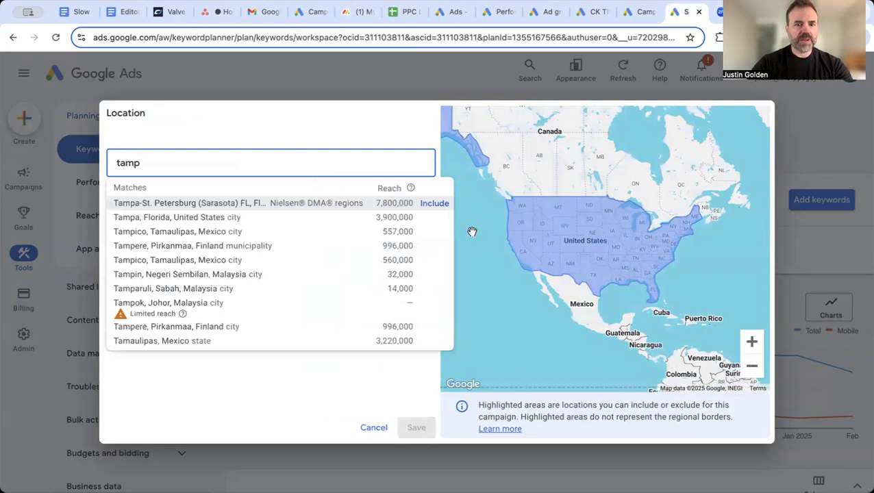
left_click(435, 217)
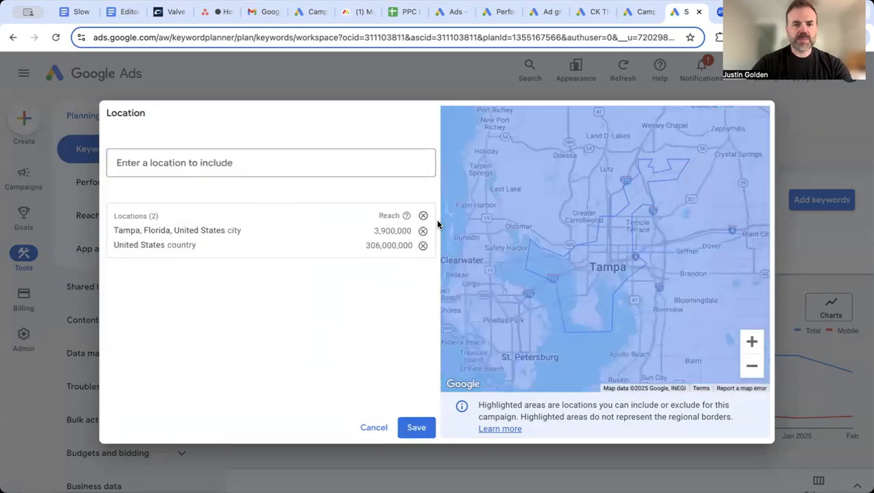
left_click(327, 166)
type("clearwater")
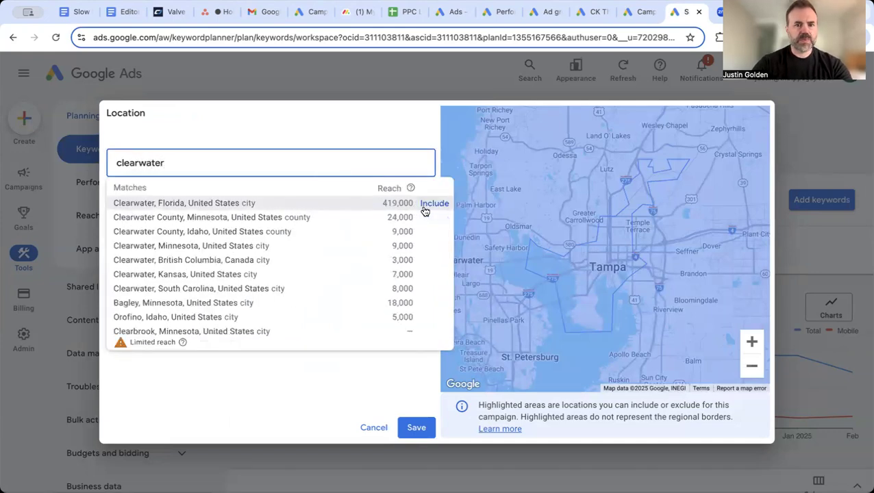
left_click(424, 211)
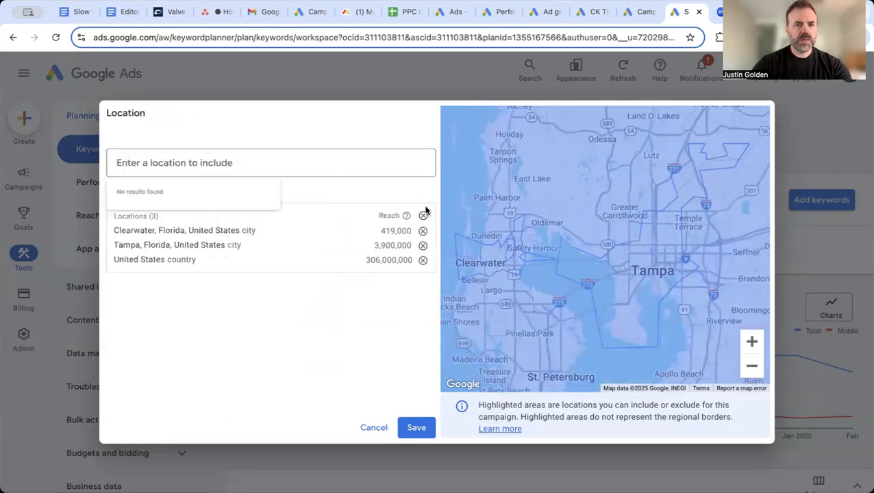
left_click(294, 161)
type("st oet")
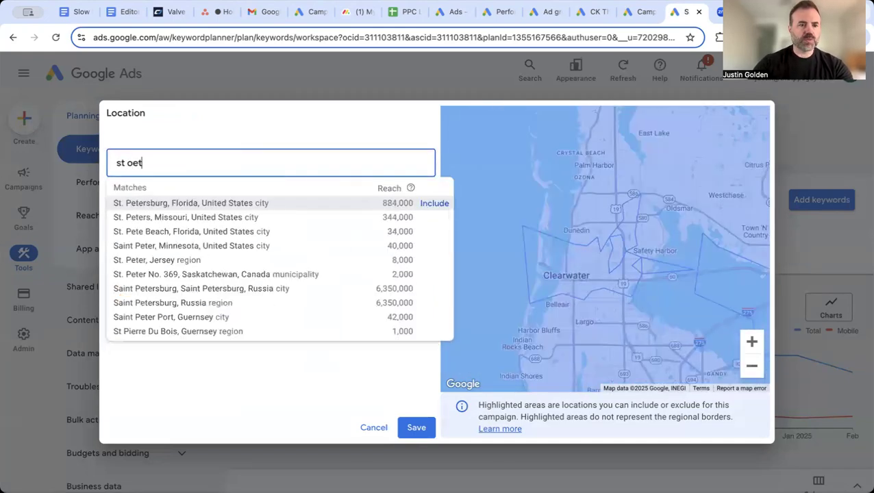
left_click(427, 206)
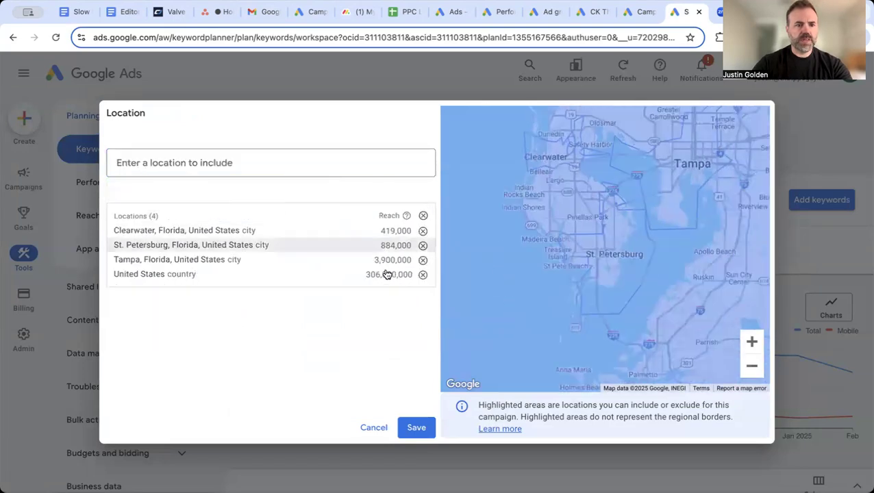
left_click(422, 274)
Save the Florida city locations and sort the keywords by Avg. monthly searches
left_click(422, 420)
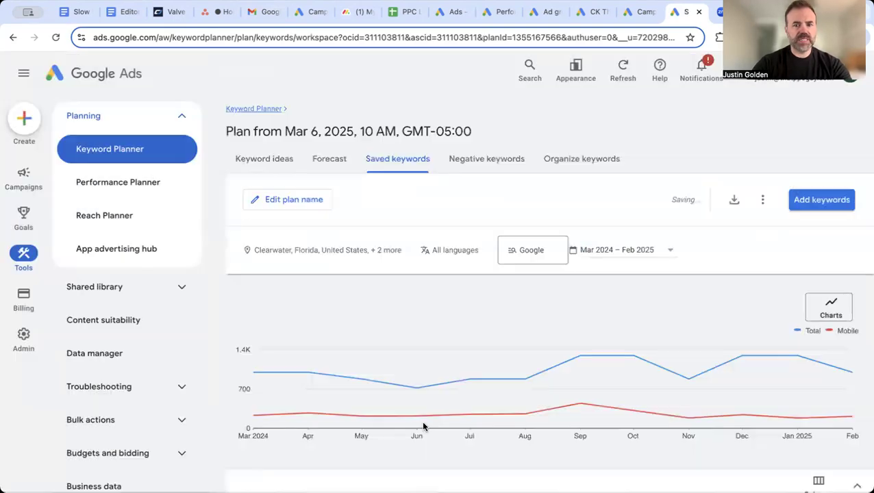
scroll(402, 236, "down", 2)
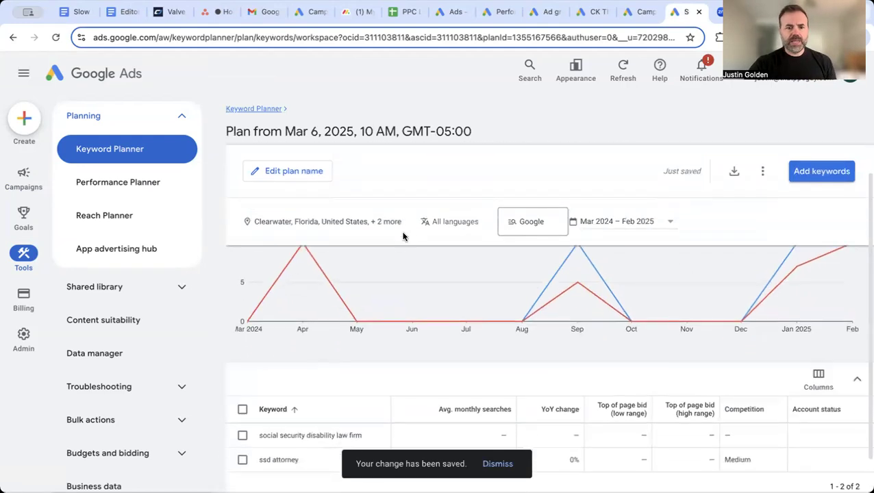
left_click(434, 370)
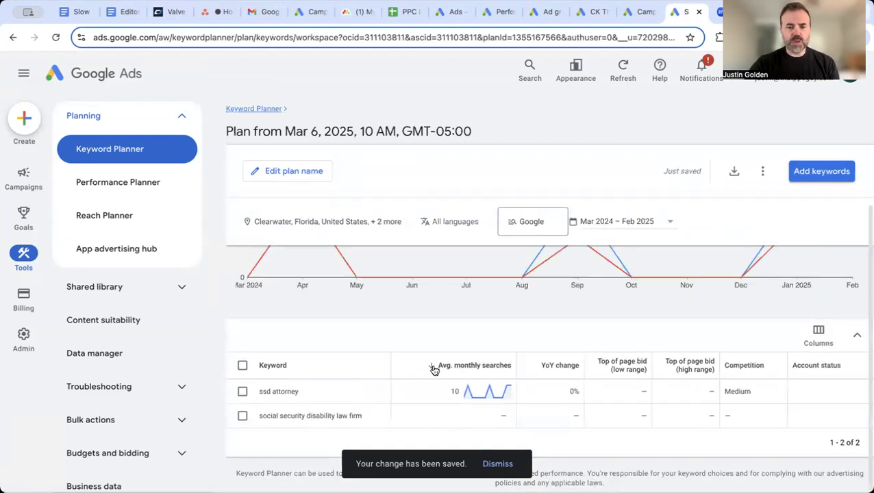
scroll(363, 343, "up", 1)
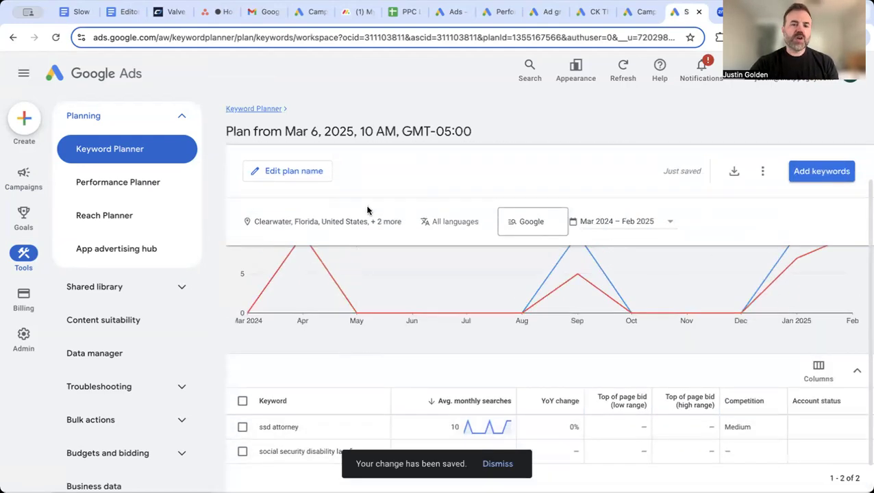
mouse_move(367, 274)
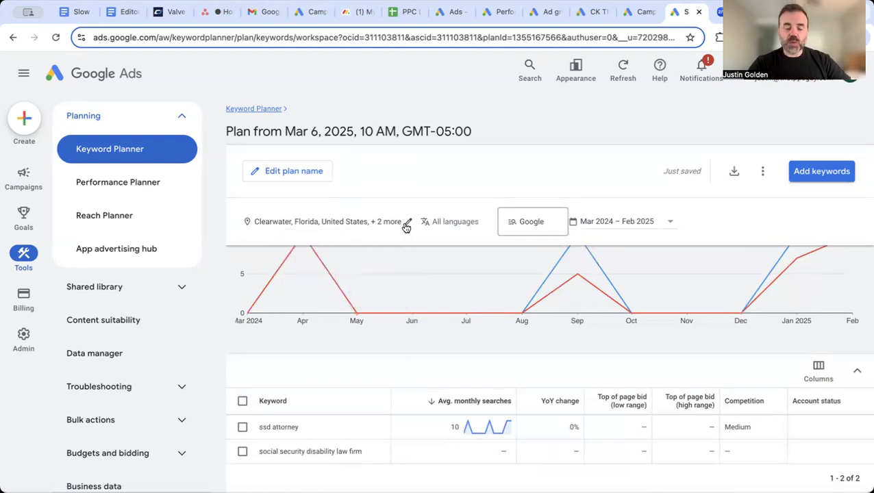
Add Pinellas County, Florida to the plan's locations, discarding Palm Beach County, and save
left_click(405, 227)
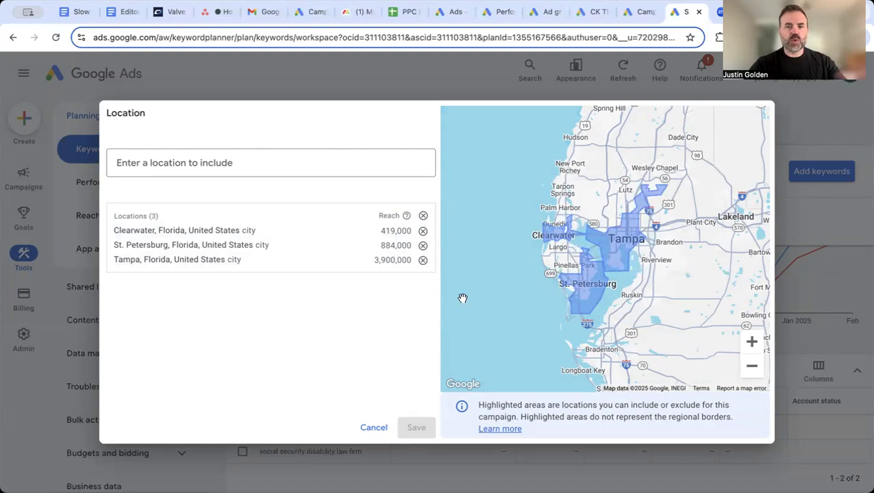
left_click(343, 164)
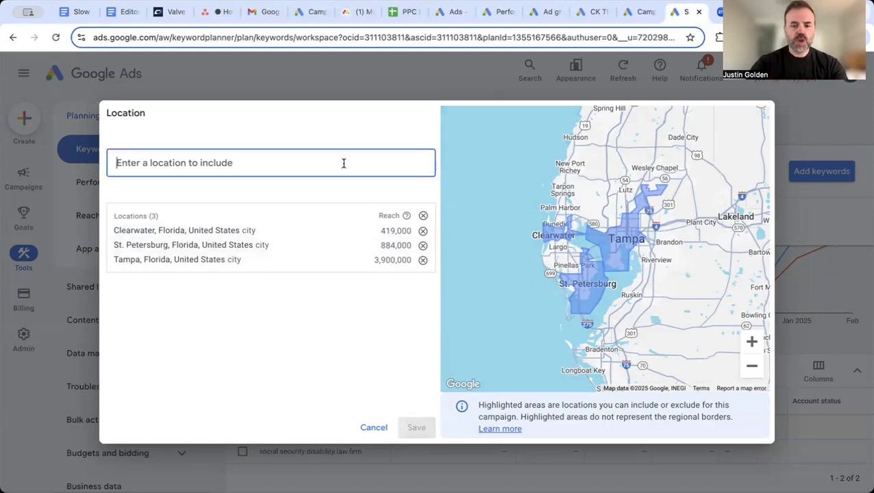
type("palm")
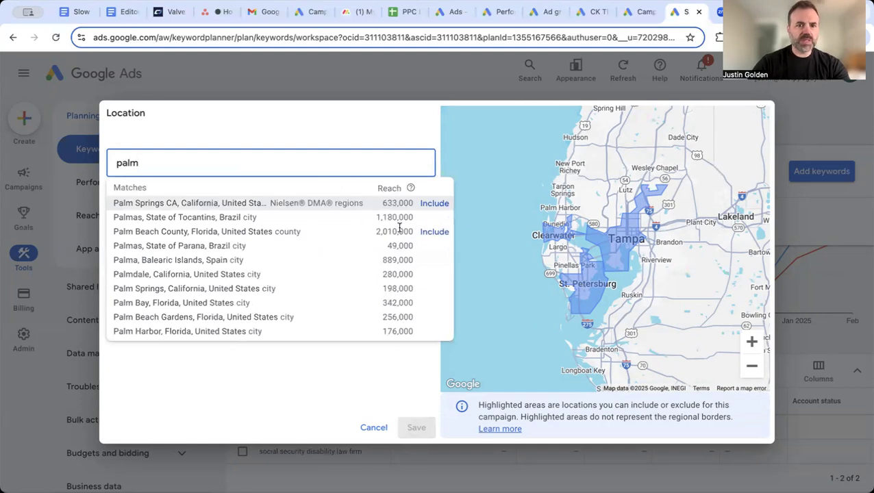
left_click(442, 232)
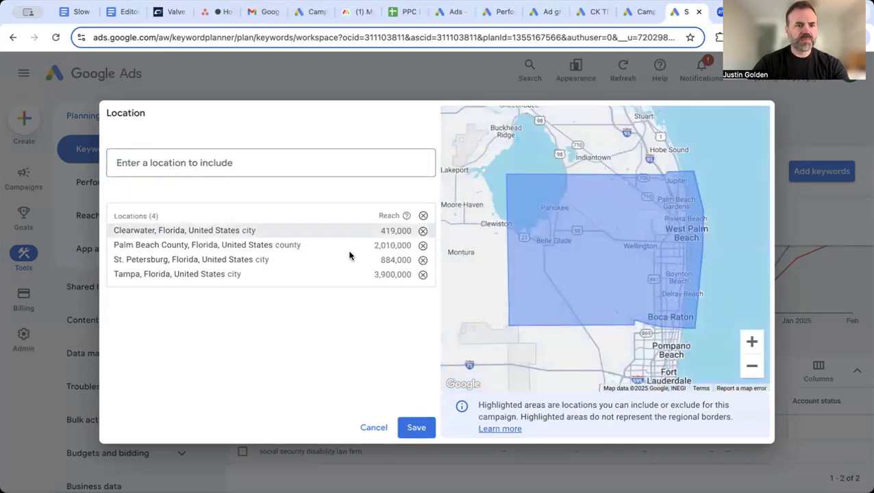
left_click(423, 246)
left_click(269, 162)
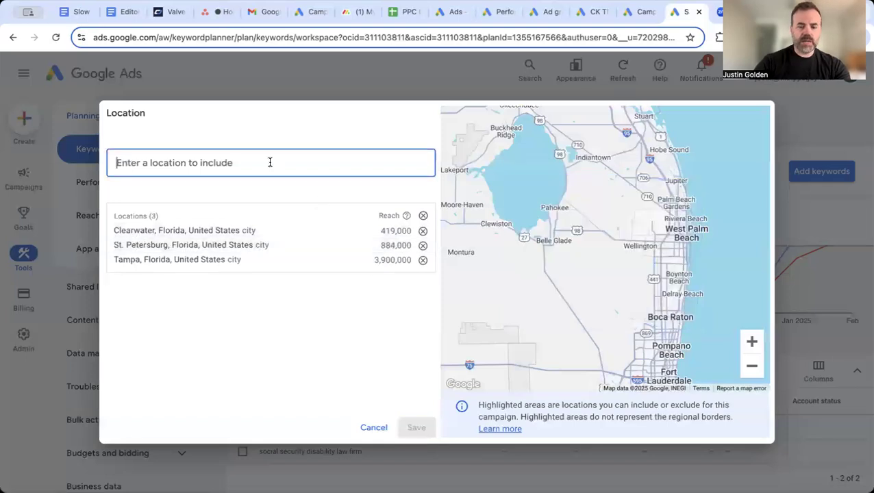
type("pine")
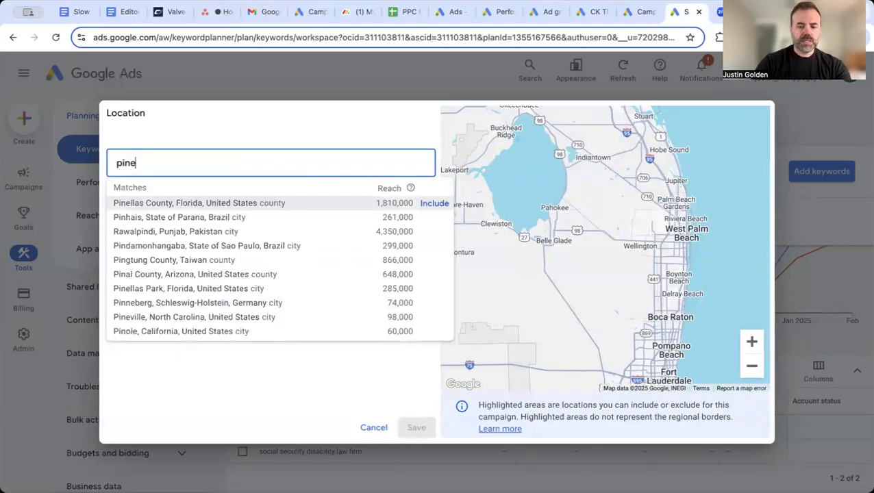
type("llas")
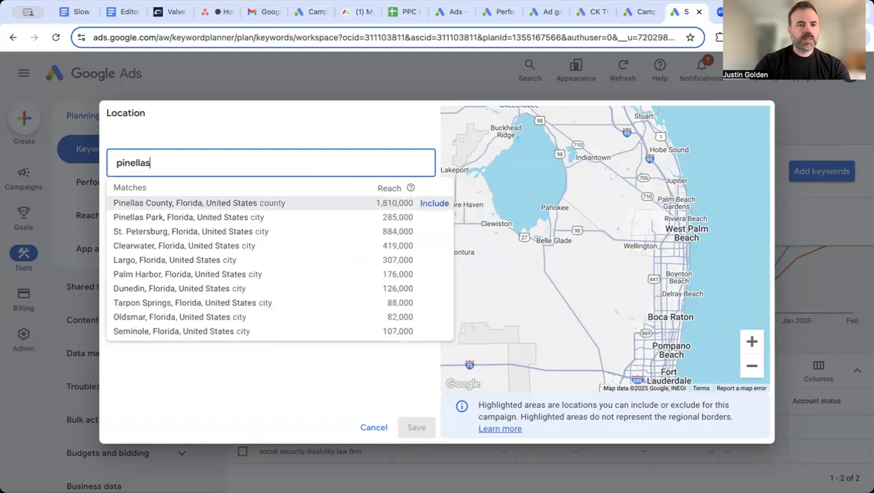
left_click(435, 204)
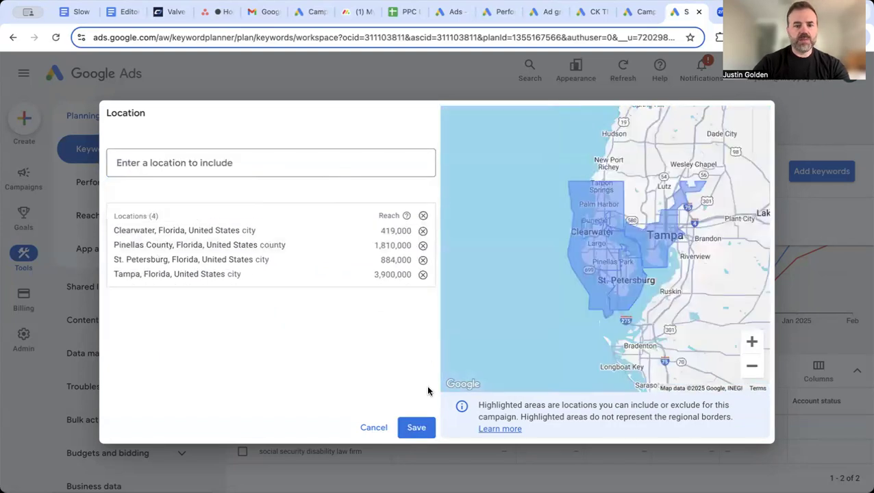
left_click(414, 426)
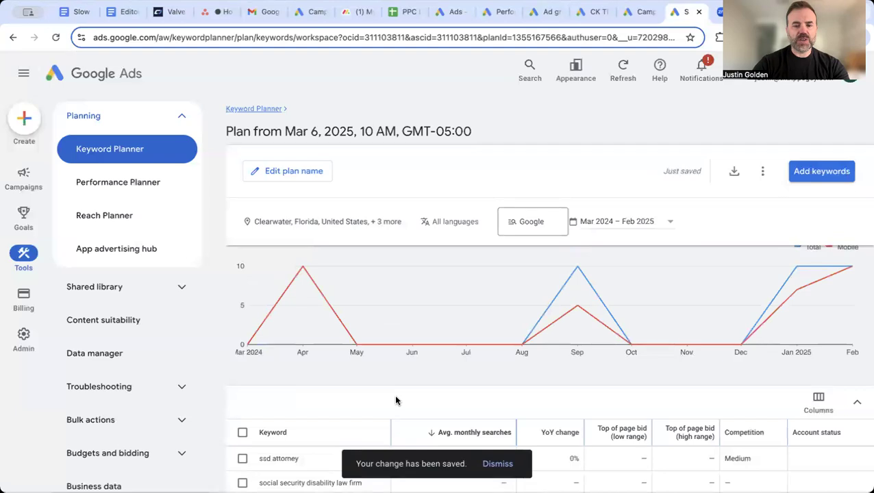
scroll(408, 400, "down", 1)
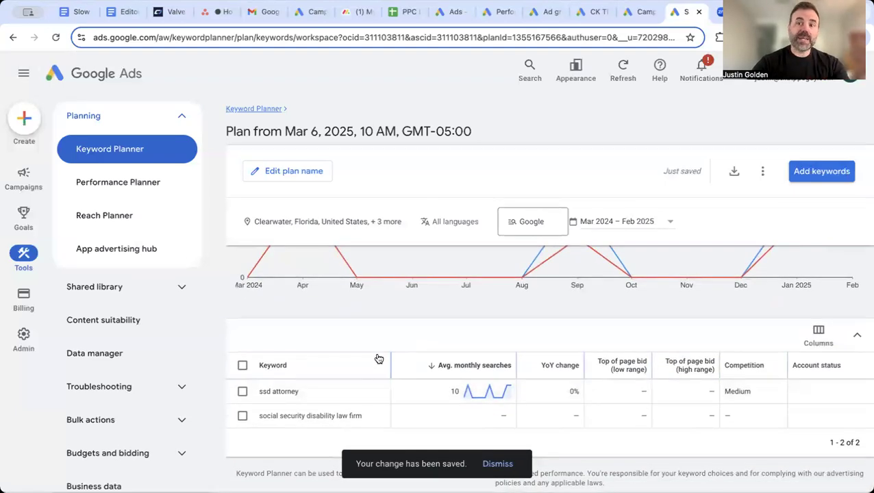
scroll(378, 359, "up", 2)
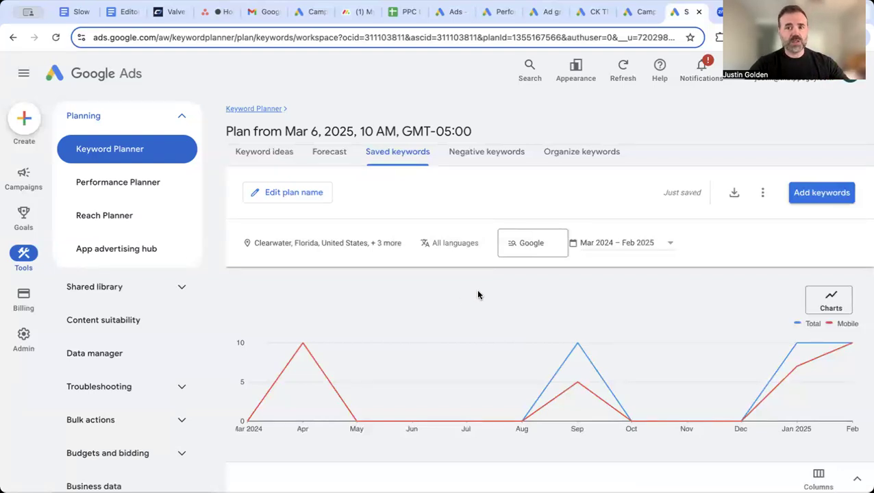
scroll(425, 418, "down", 2)
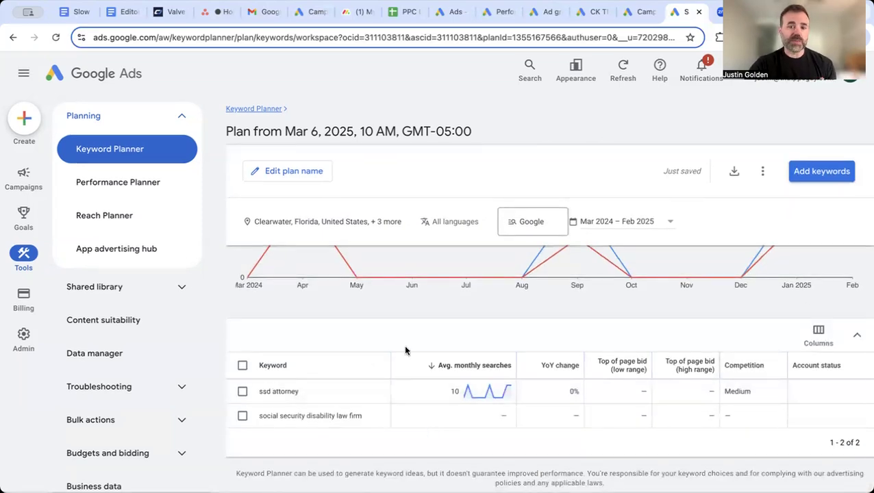
scroll(404, 343, "up", 3)
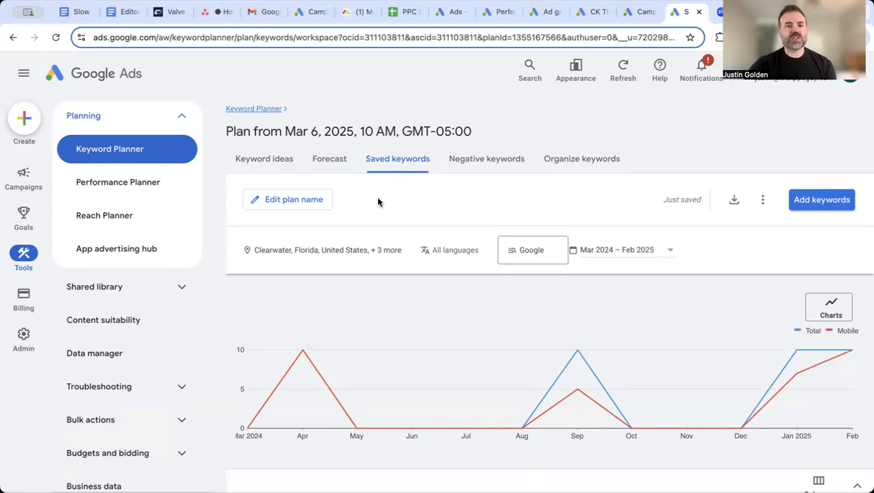
Get keyword ideas on the Keyword ideas tab starting from 'social security law firm'
left_click(271, 170)
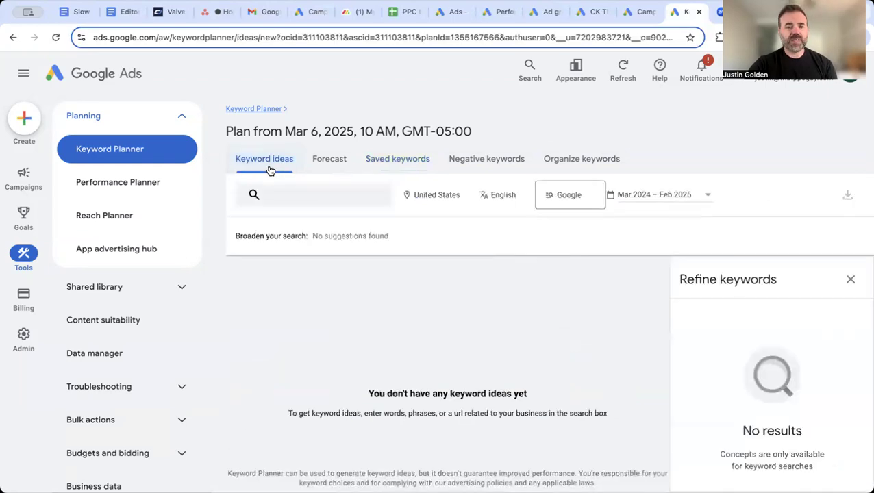
left_click(288, 200)
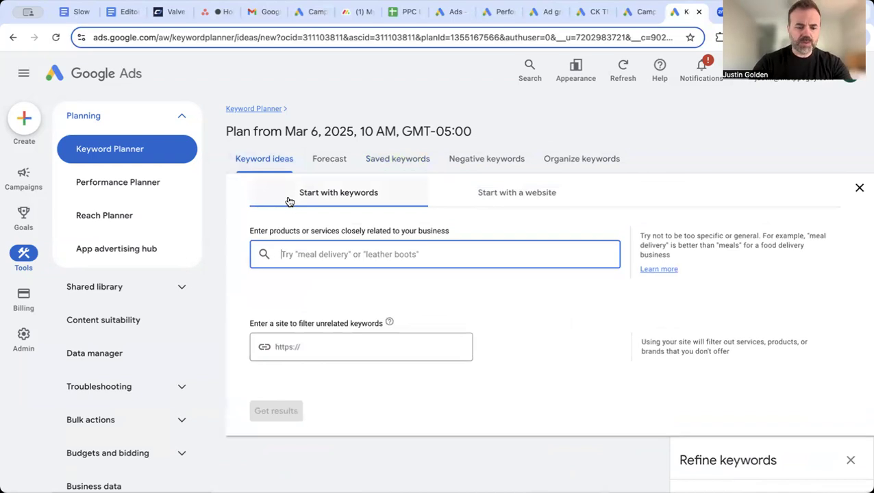
type("social")
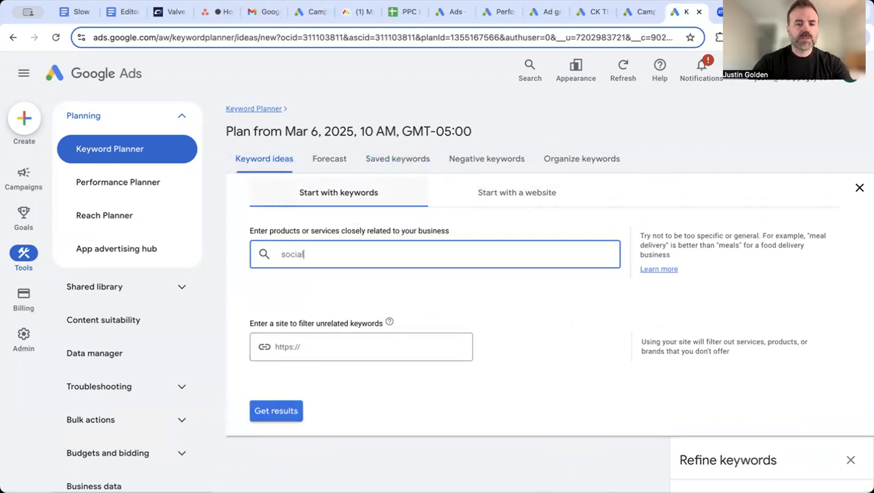
type(" sec")
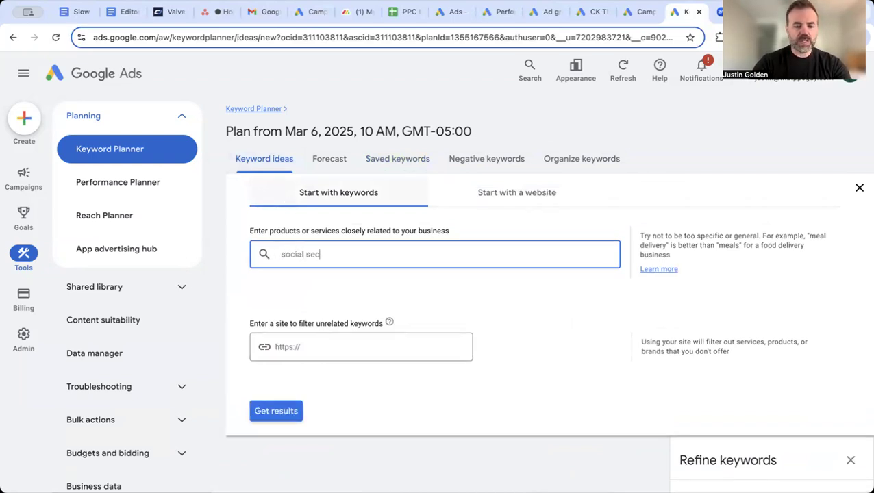
type("urity law firm")
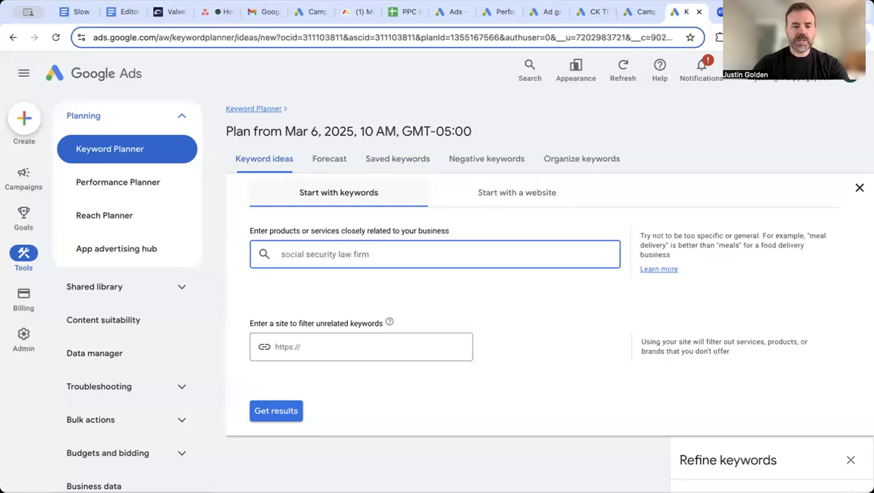
left_click(276, 410)
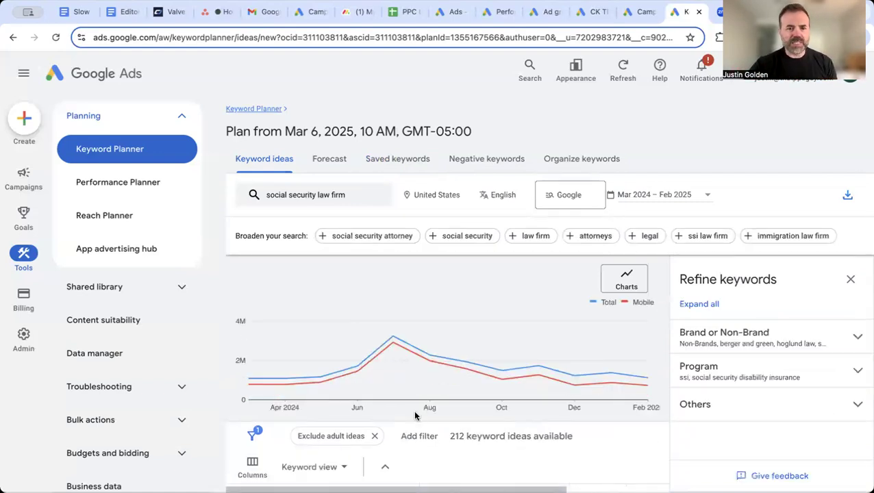
Select social security law firm, social security lawyers near me, ssi lawyers near me and social security attorney near me
scroll(414, 414, "down", 2)
scroll(414, 414, "down", 1)
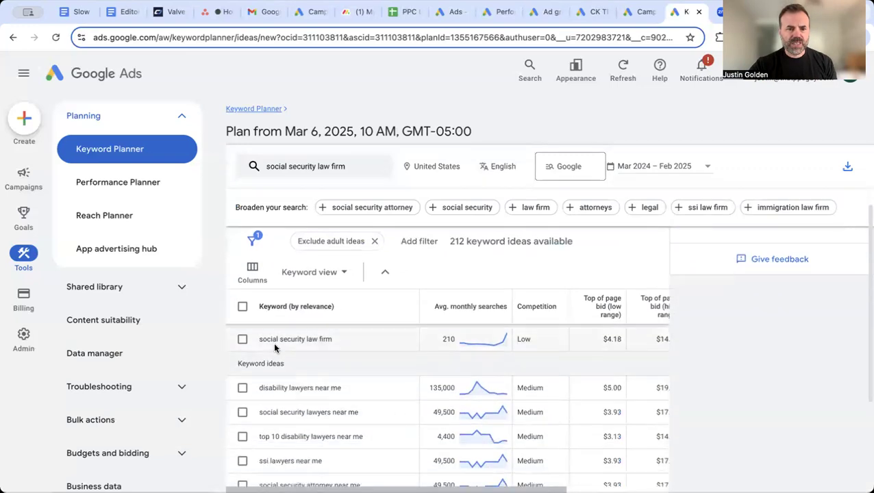
left_click(242, 340)
scroll(243, 342, "down", 2)
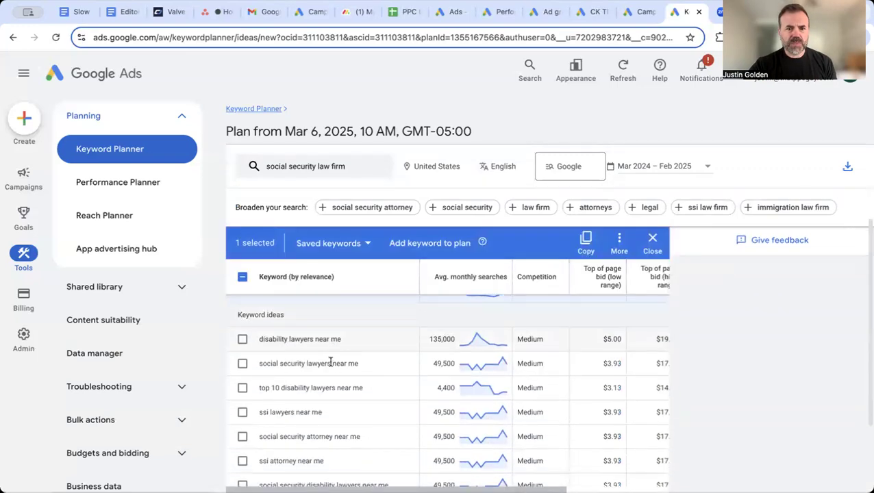
left_click(243, 363)
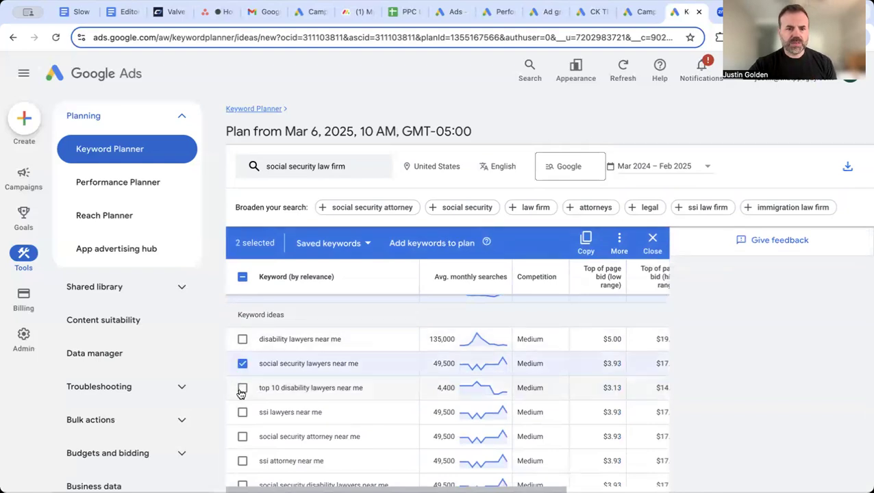
scroll(241, 392, "down", 2)
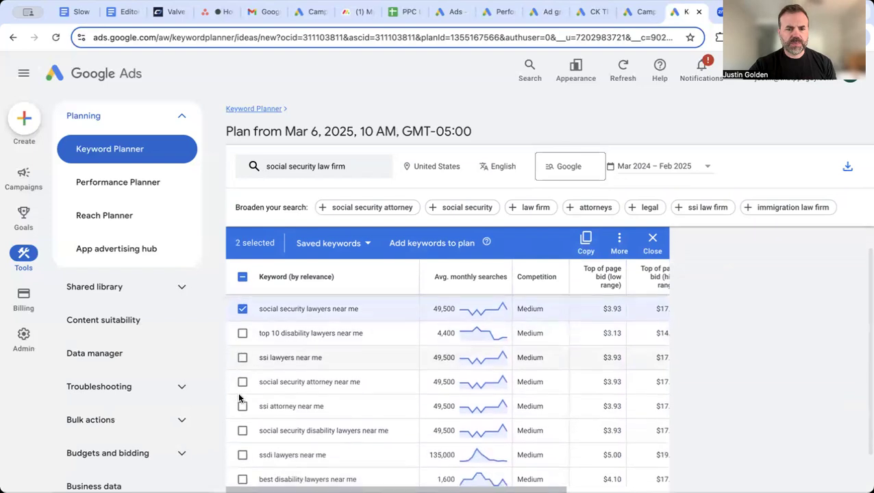
left_click(243, 356)
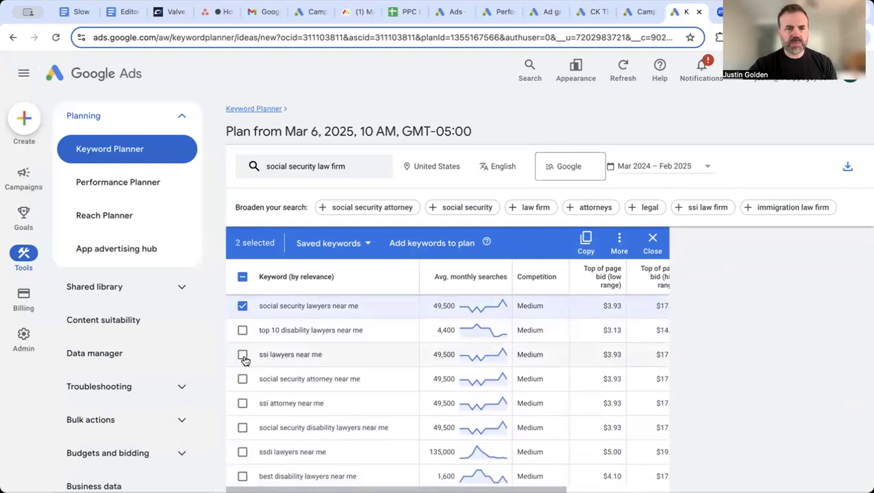
left_click(242, 380)
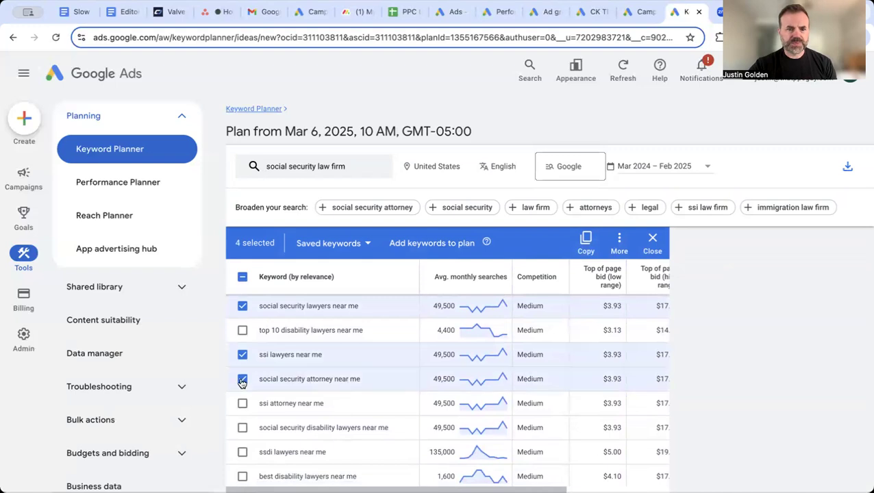
Select ssdi lawyers near me, social security disability lawyers near me and ssi attorney near me, then add all seven
scroll(242, 384, "down", 1)
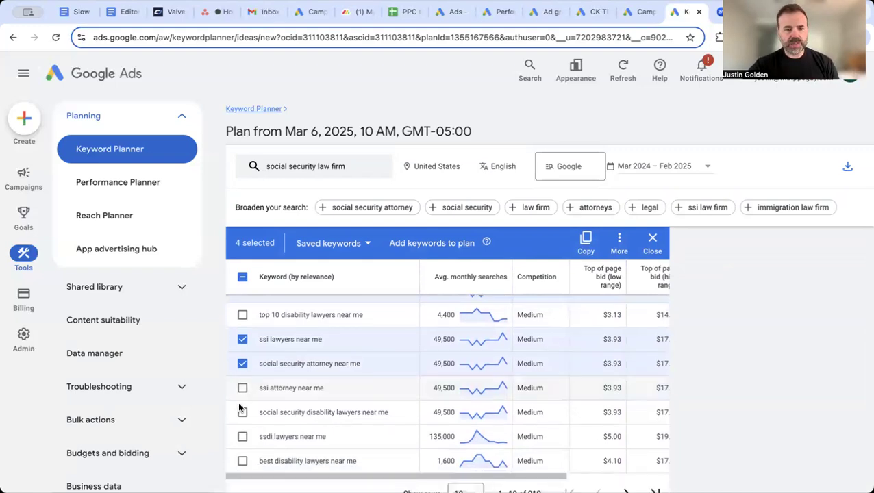
left_click(243, 439)
left_click(243, 413)
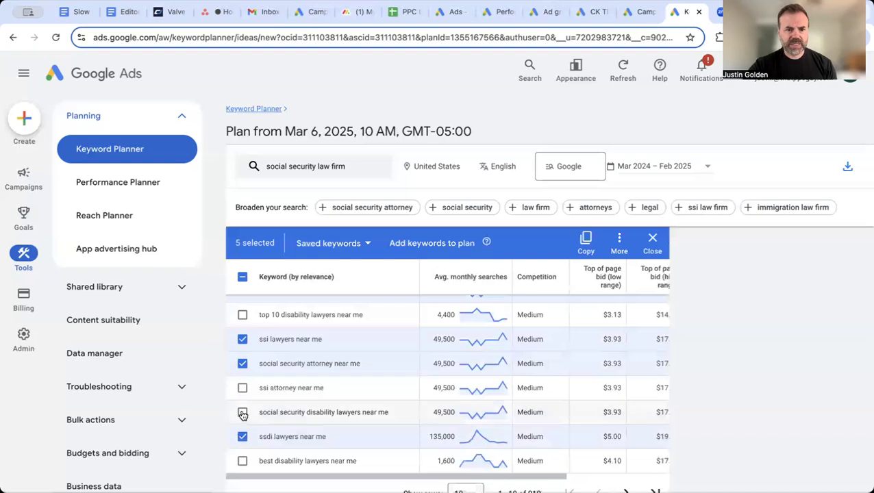
left_click(242, 388)
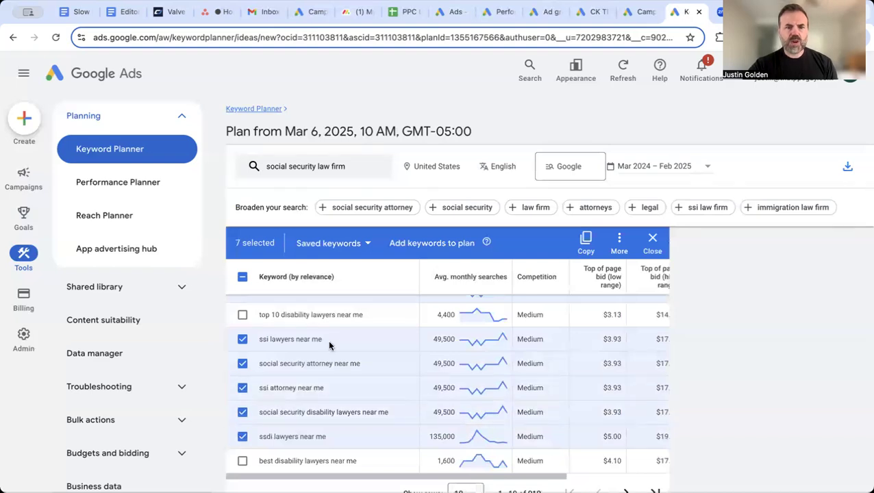
scroll(321, 359, "up", 3)
scroll(313, 366, "up", 1)
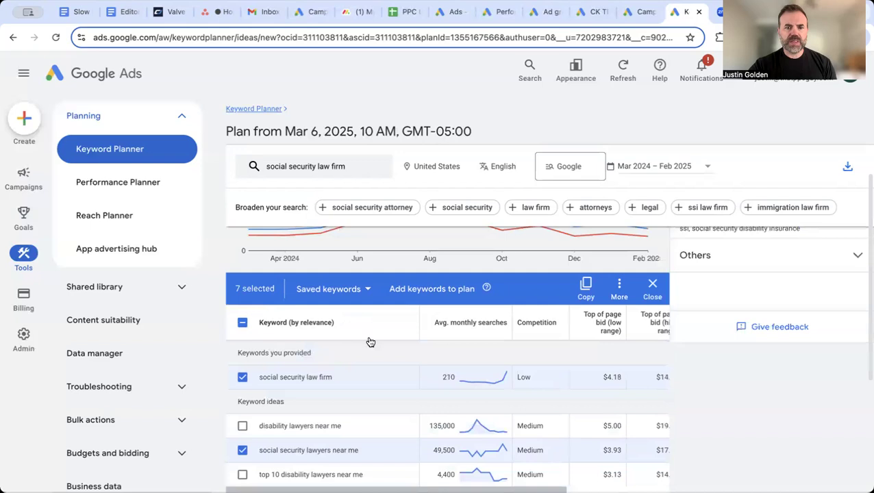
left_click(404, 290)
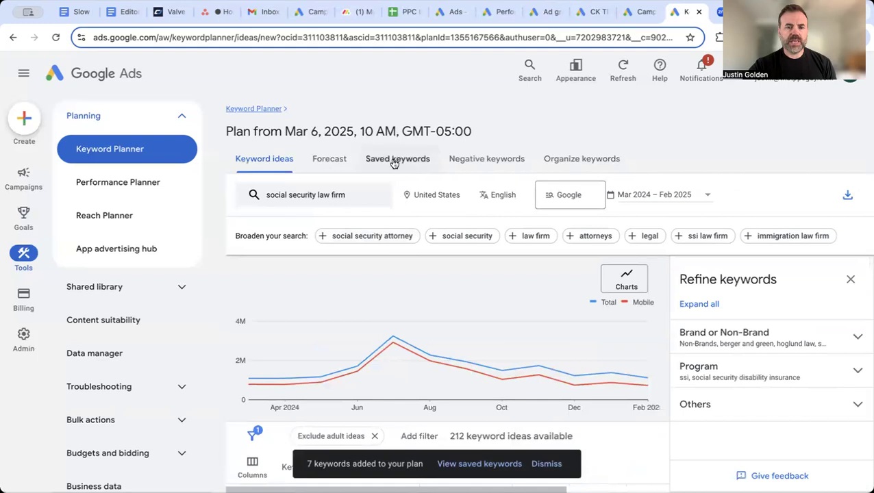
Review the Saved keywords table and forecast chart showing the new near-me lawyer terms
left_click(395, 164)
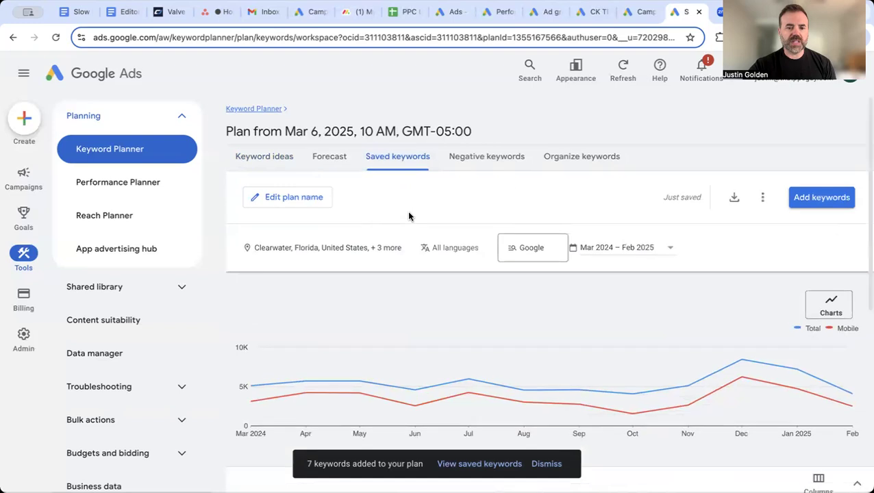
scroll(356, 308, "down", 1)
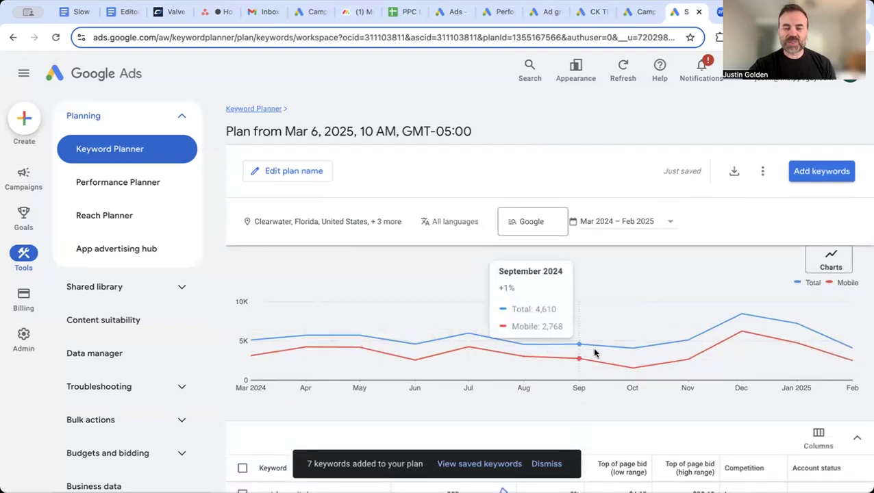
scroll(389, 412, "down", 2)
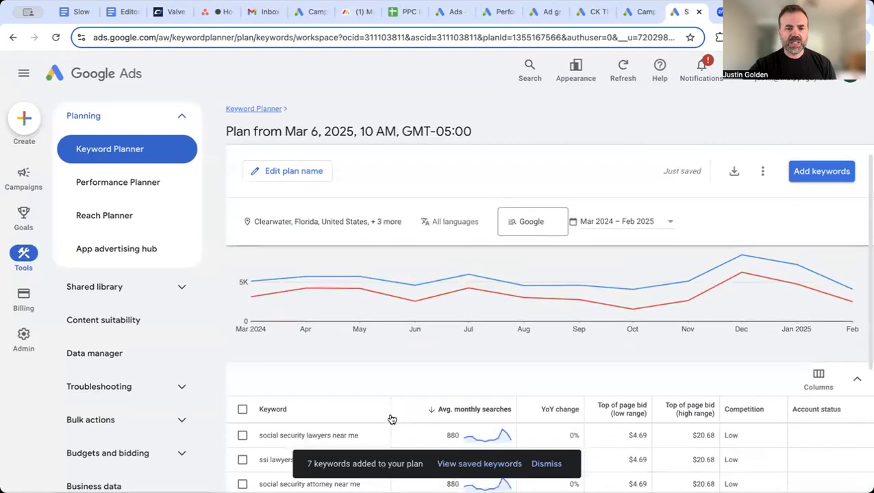
scroll(391, 418, "down", 1)
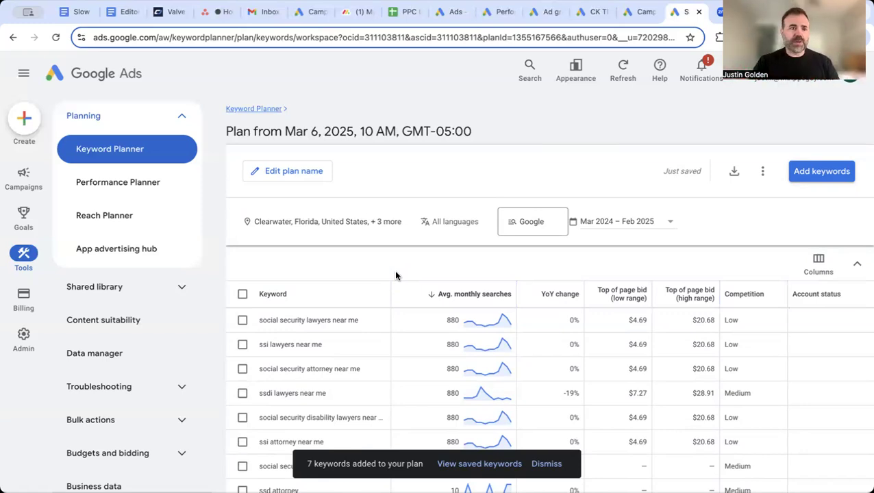
Start a brand-new campaign, not a draft, from the Campaigns overview
left_click(23, 183)
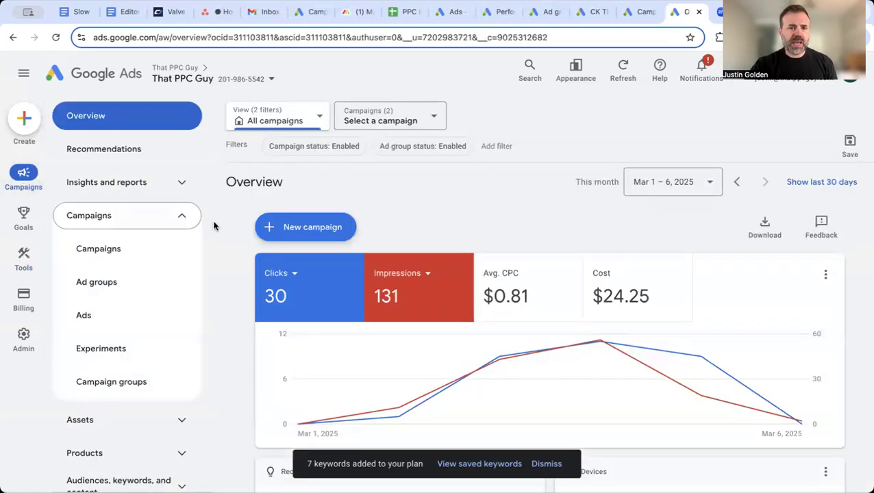
left_click(295, 229)
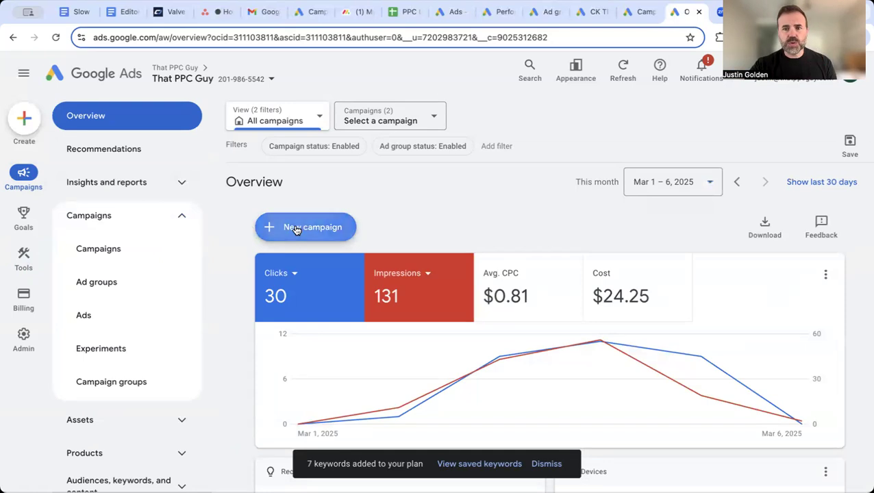
left_click(304, 230)
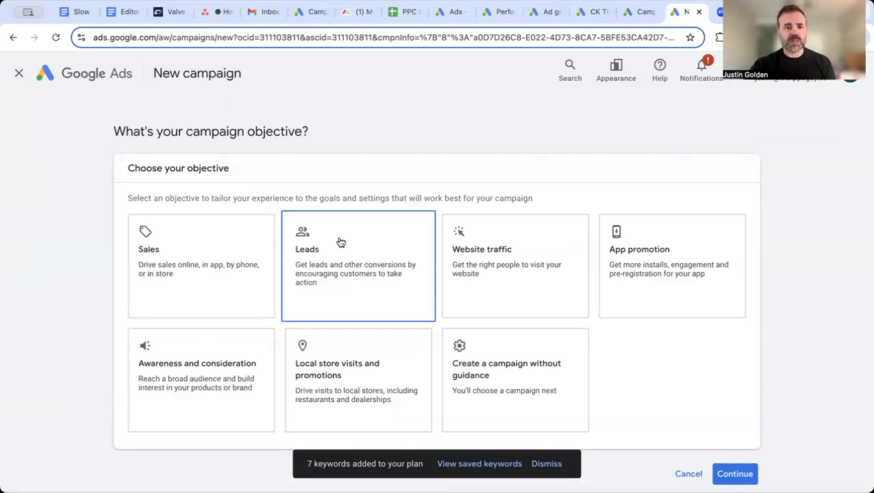
Pick the Leads objective, review its conversion goals, and continue to campaign type
left_click(340, 243)
scroll(206, 357, "down", 2)
scroll(204, 357, "down", 3)
mouse_move(367, 256)
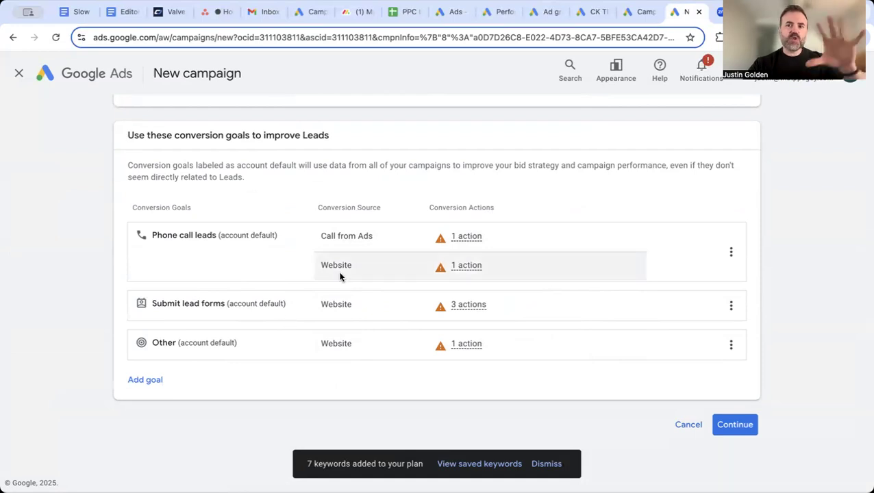
mouse_move(340, 273)
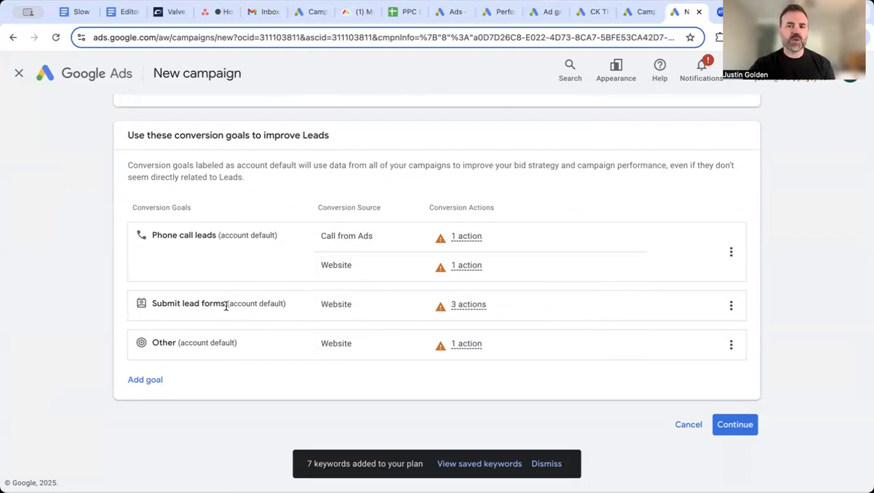
left_click(732, 422)
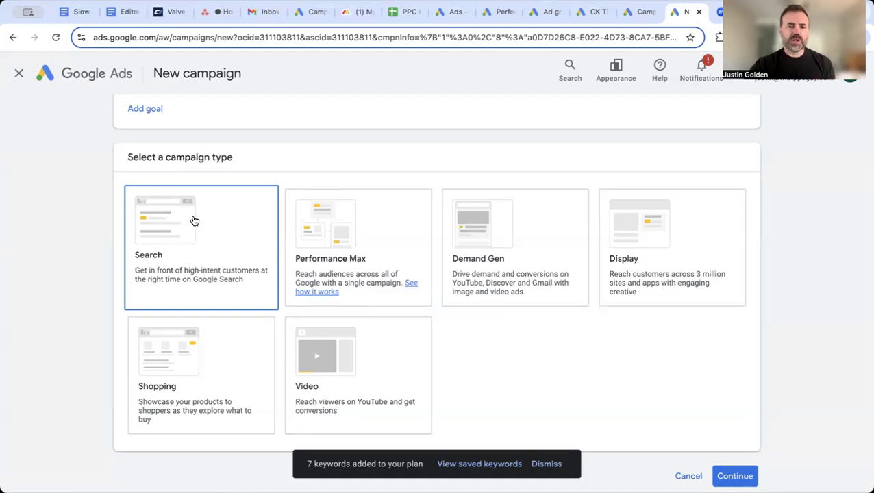
Select Search as the campaign type and view the website visits, phone calls and other goal options
left_click(196, 223)
scroll(196, 223, "down", 5)
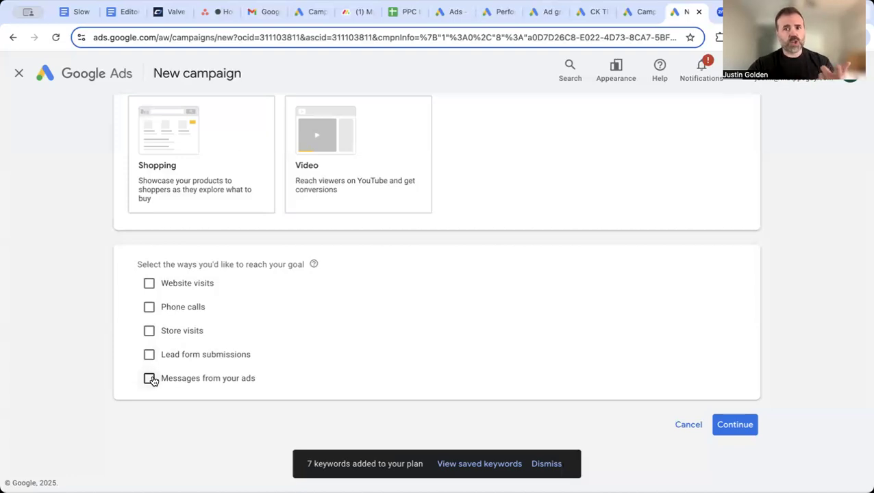
Aim the campaign at website visits to thatppcguy.com
left_click(150, 284)
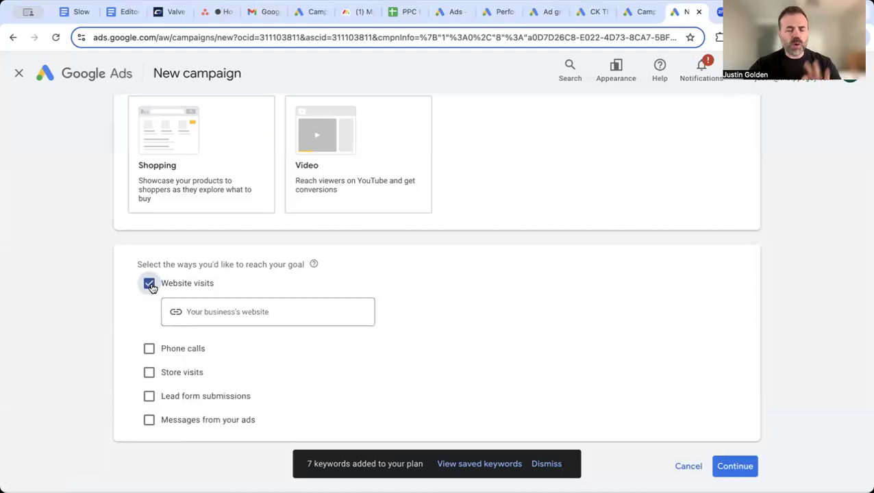
left_click(224, 310)
type("th")
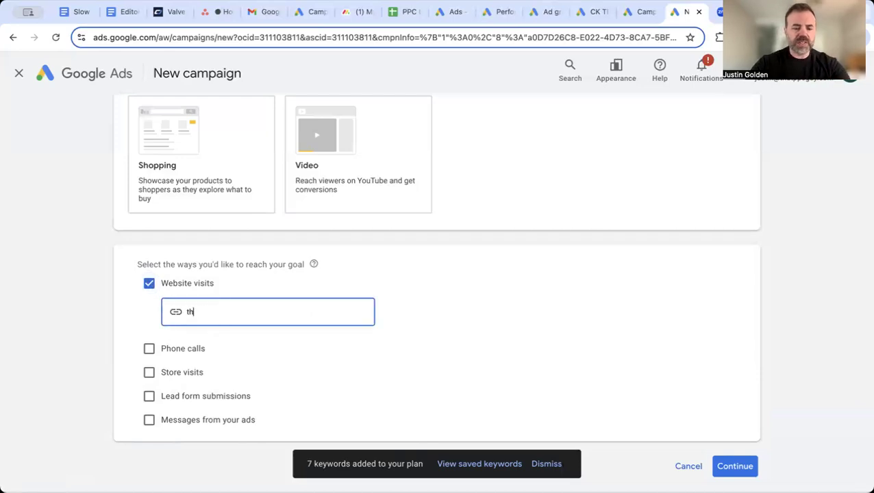
type("atppcguy")
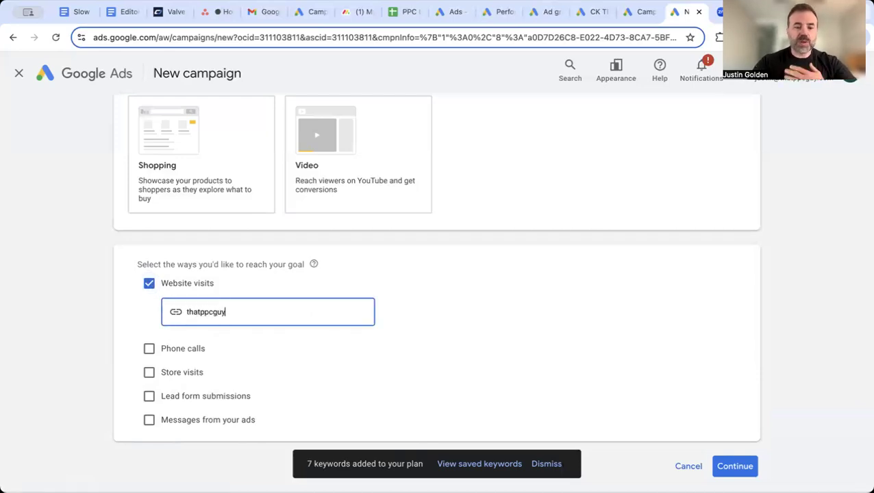
type(".com")
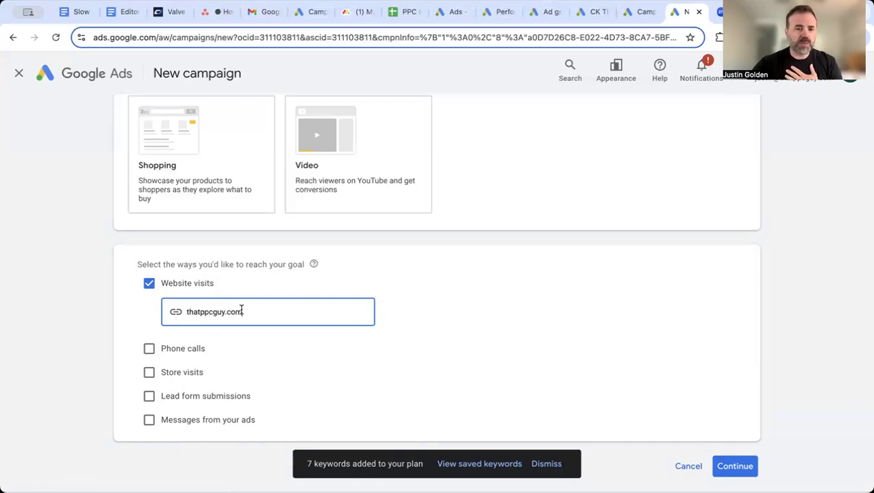
scroll(476, 310, "down", 1)
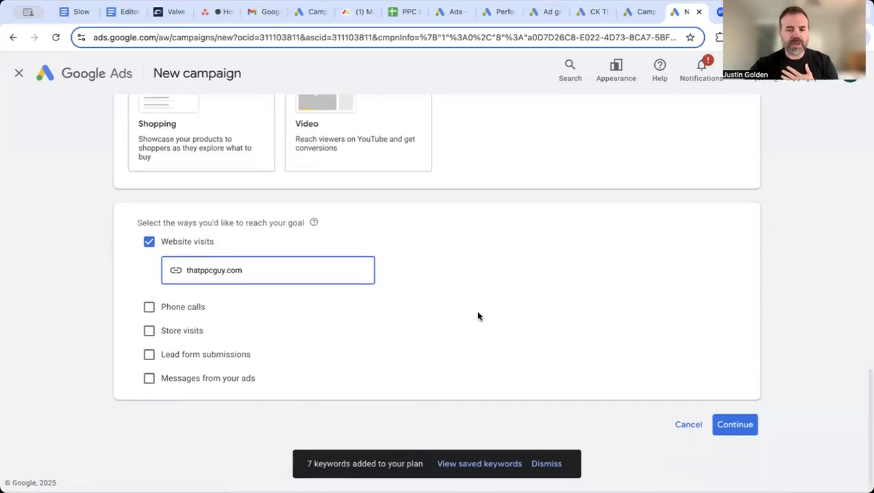
left_click(720, 425)
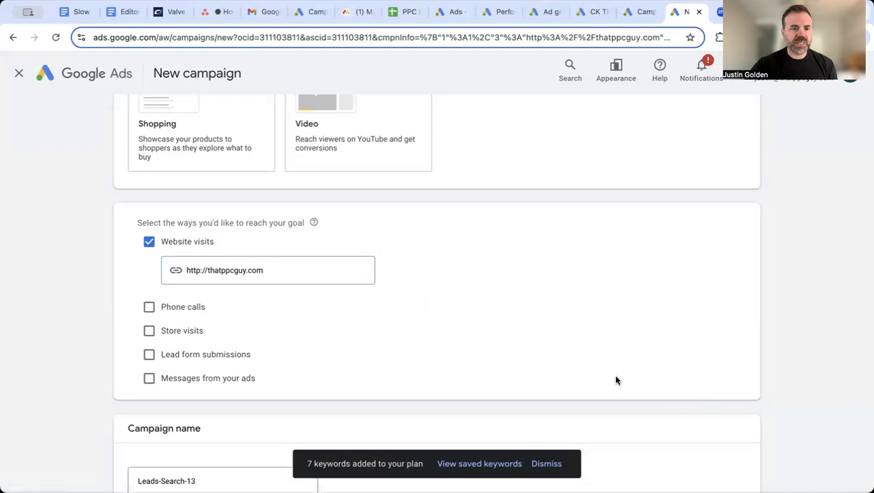
Rename the campaign to 'Local Search Ads' and continue
scroll(615, 380, "down", 1)
scroll(615, 380, "down", 1)
left_click(253, 354)
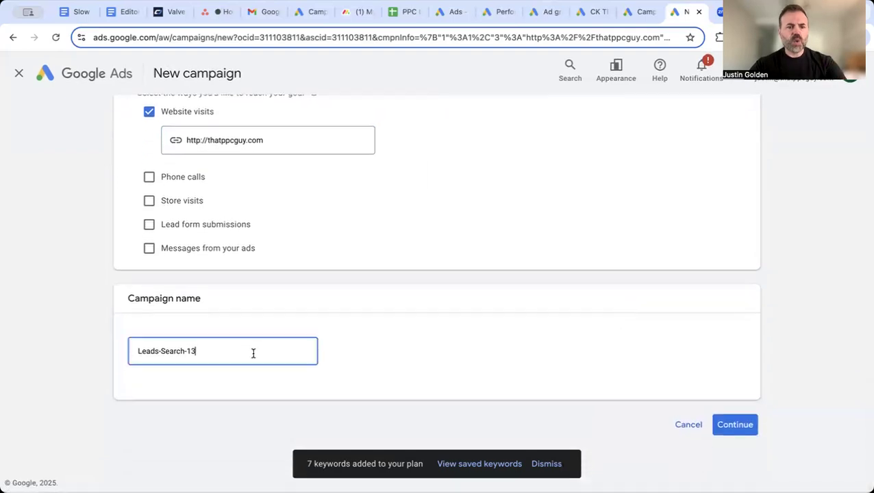
key("BackSpace")
key("BackSpace")
key("BackSpace")
key("BackSpace")
key("BackSpace")
key("BackSpace")
key("BackSpace")
key("BackSpace")
key("BackSpace")
key("BackSpace")
key("BackSpace")
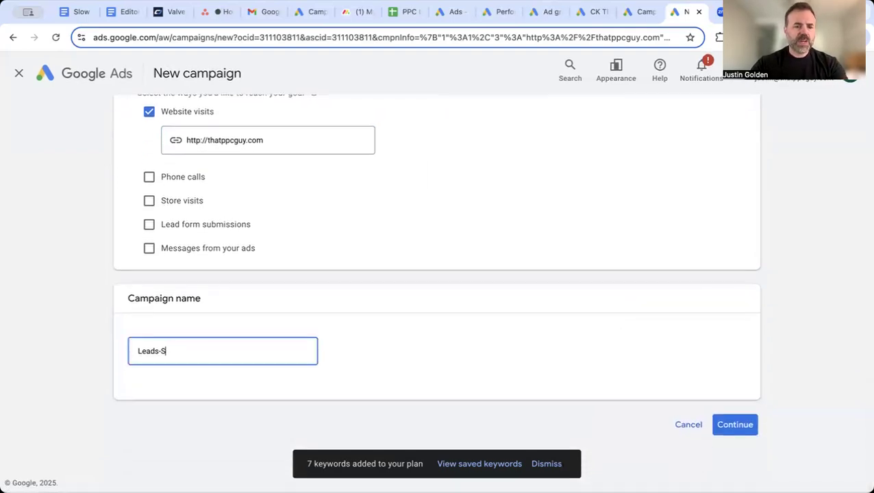
key("BackSpace")
key("BackSpace")
key("BackSpace")
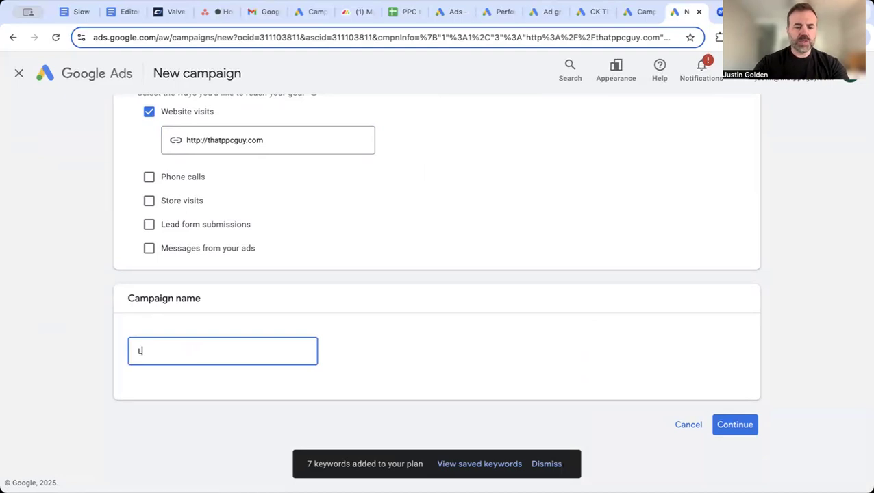
type("ocal ")
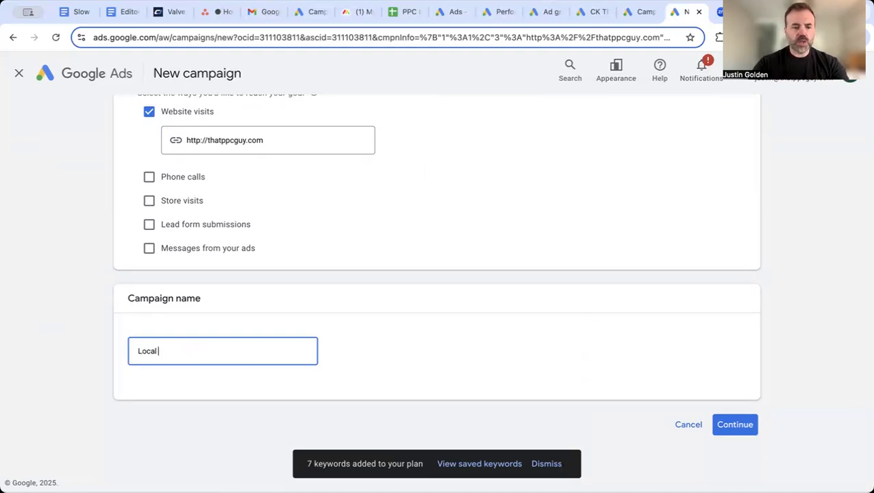
type("Search Ads")
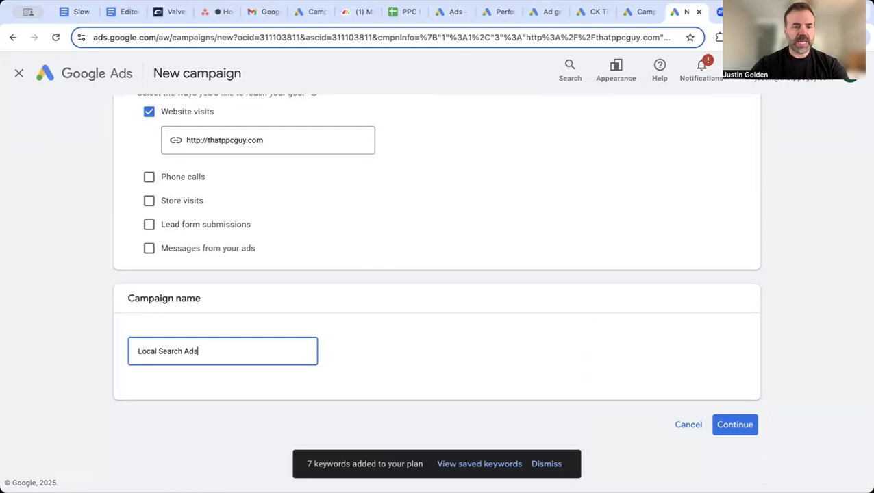
left_click(732, 422)
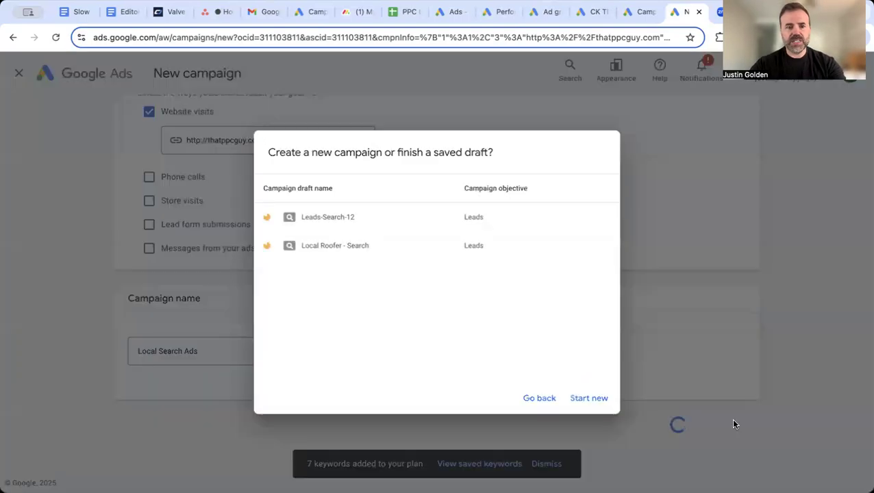
Start a new campaign instead of a draft with bidding focused on Clicks, then go to settings
left_click(585, 398)
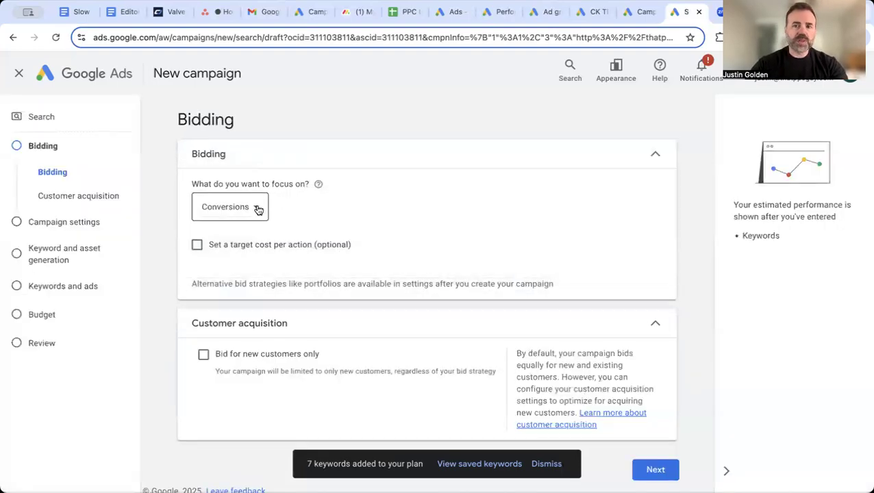
left_click(258, 208)
mouse_move(259, 209)
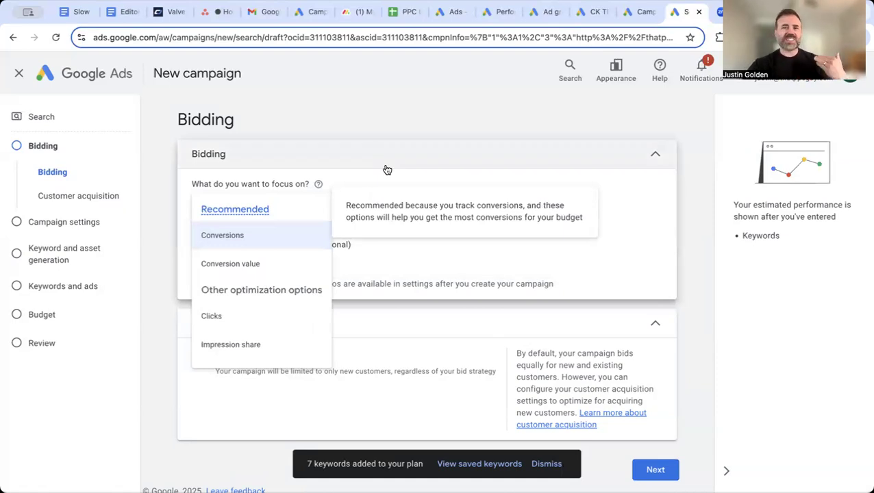
mouse_move(235, 321)
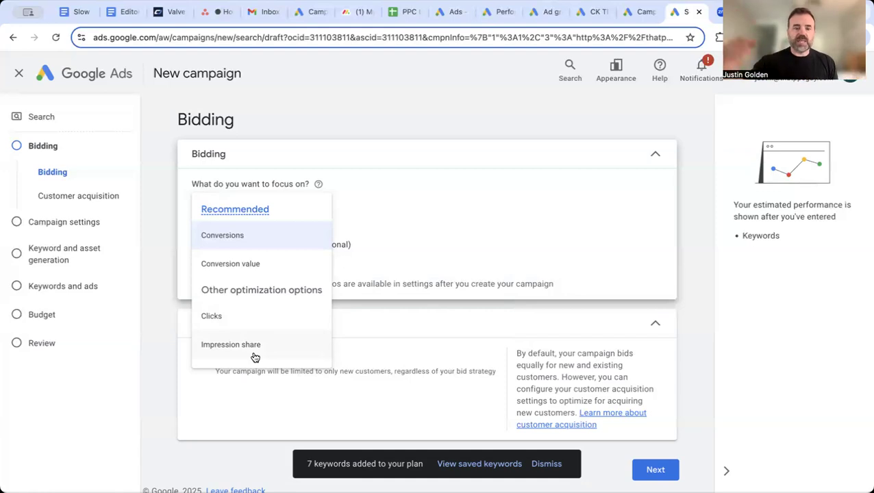
left_click(240, 315)
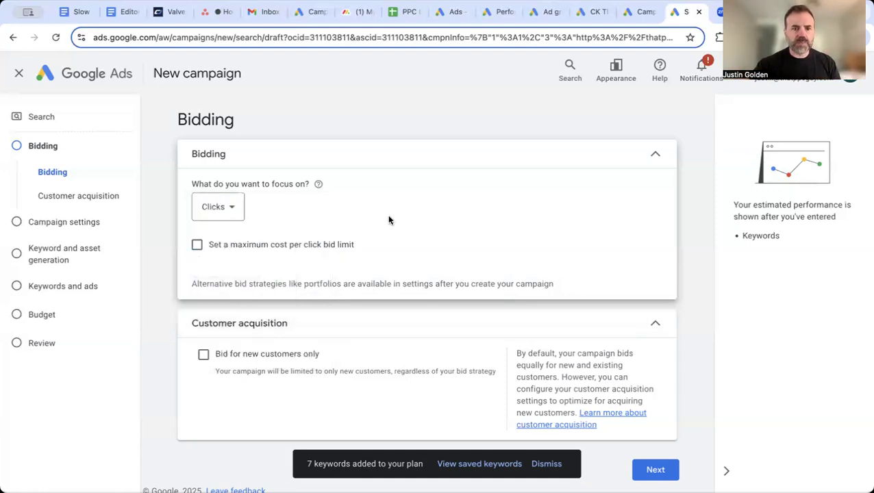
scroll(388, 220, "down", 1)
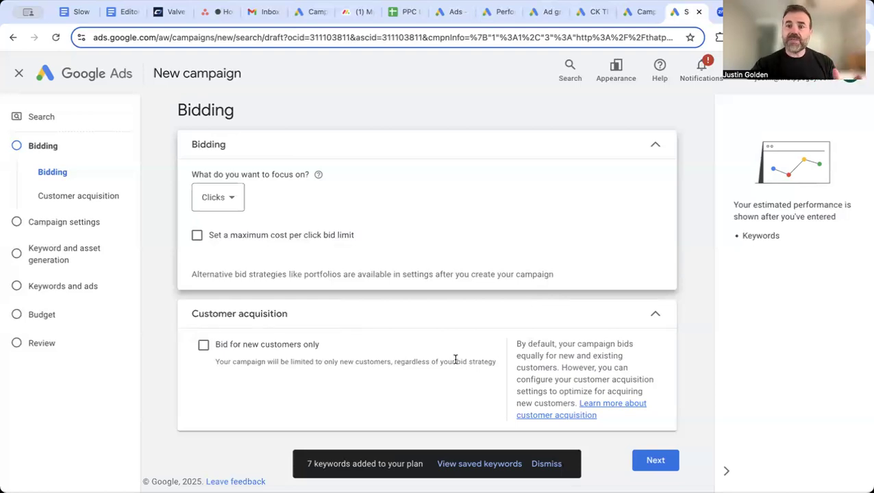
left_click(657, 461)
Remove the Google Search Partners and Google Display networks from the campaign
scroll(525, 385, "down", 1)
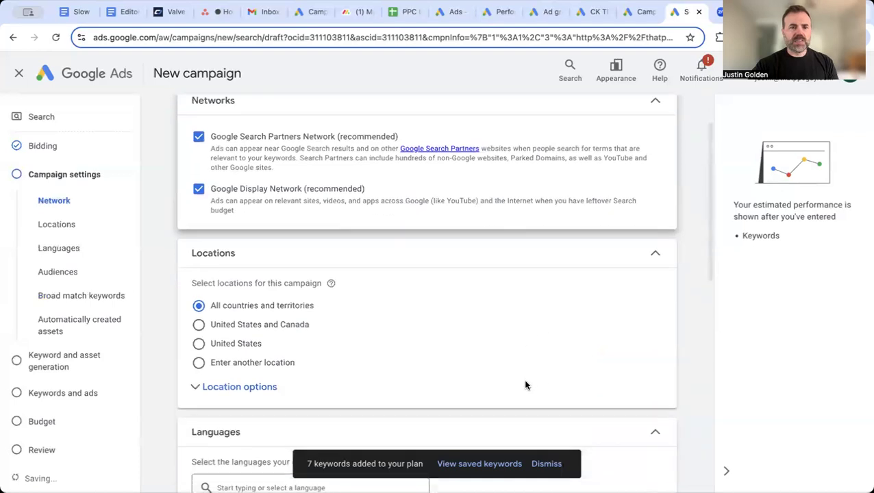
scroll(233, 180, "up", 1)
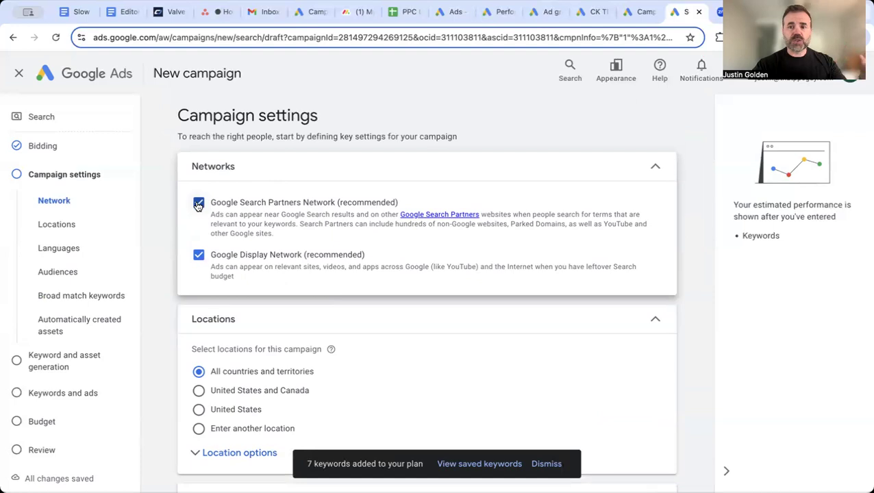
left_click(198, 203)
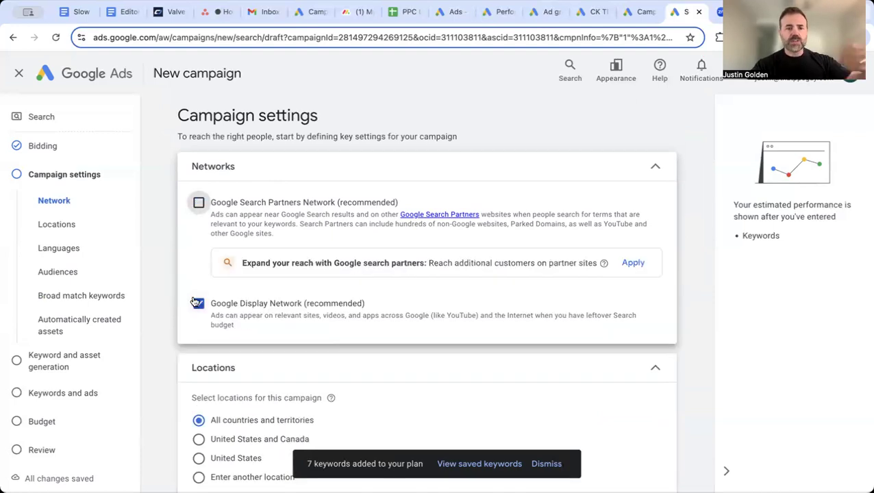
left_click(197, 304)
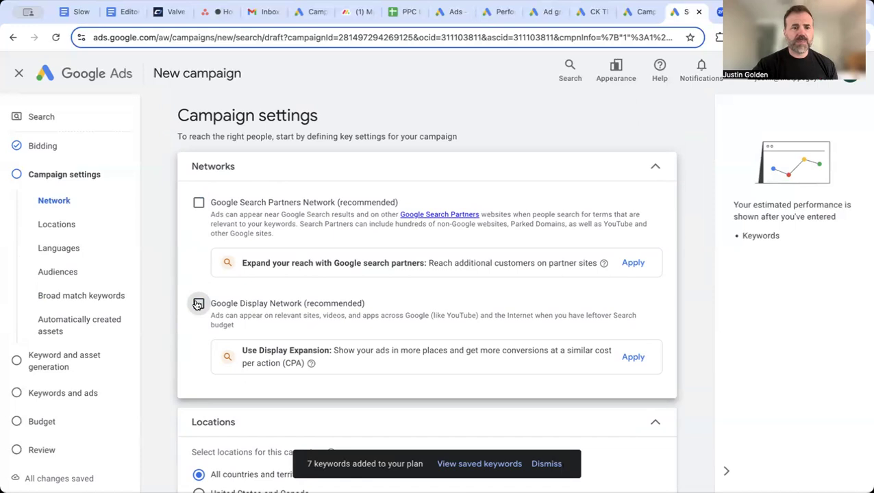
Switch location targeting to 'Enter another location' and bring up the advanced location search
scroll(188, 345, "down", 1)
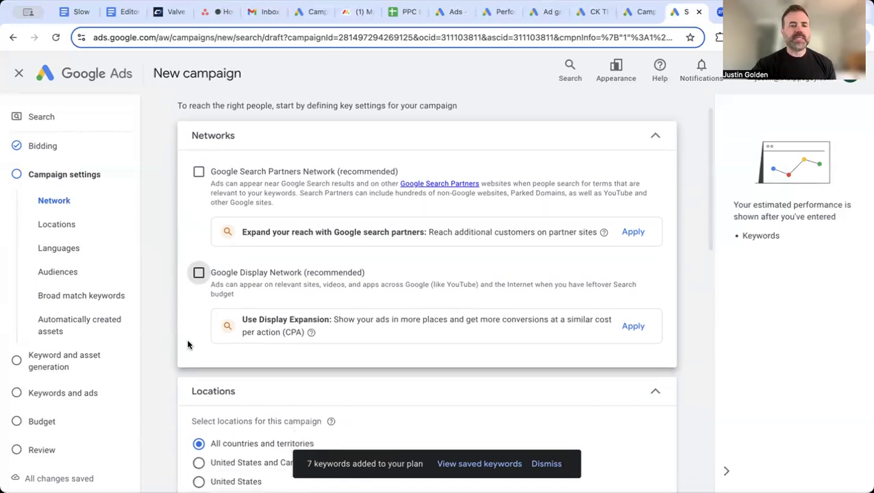
scroll(192, 314, "down", 2)
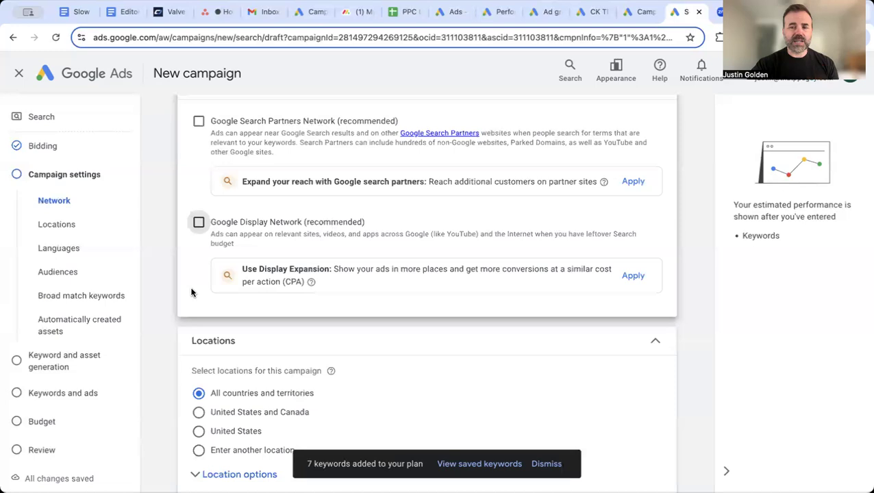
scroll(368, 361, "down", 3)
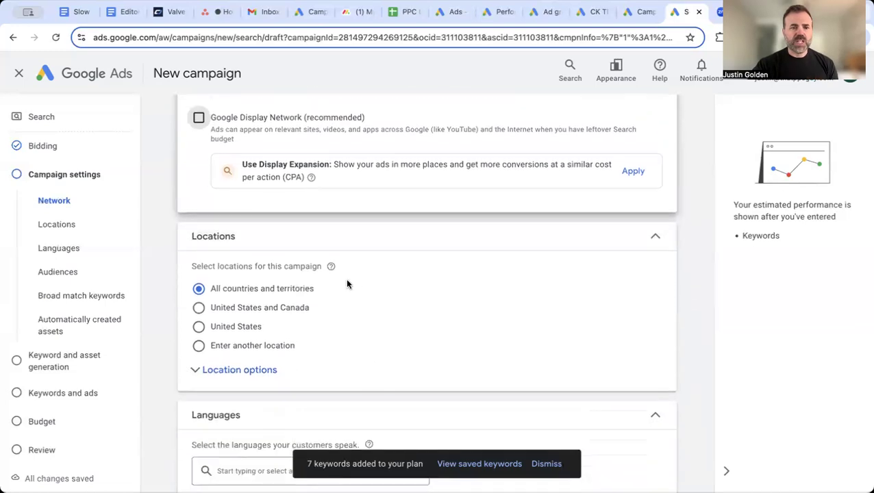
scroll(347, 283, "down", 1)
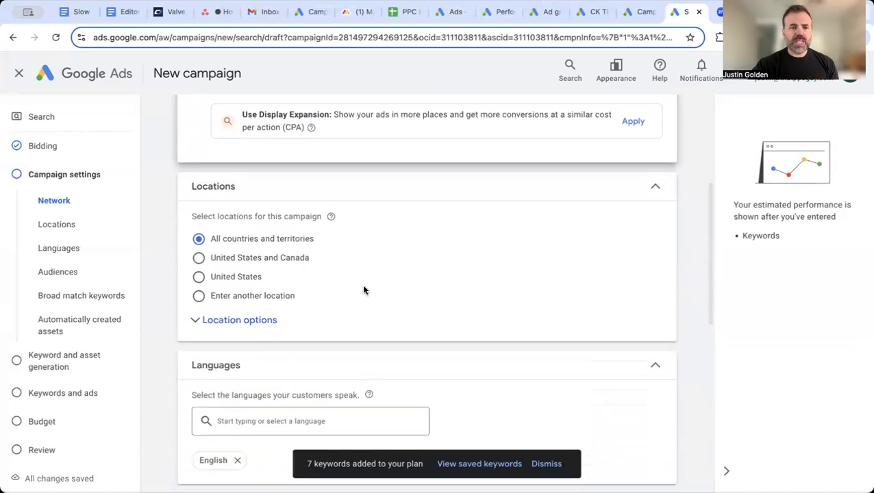
left_click(256, 296)
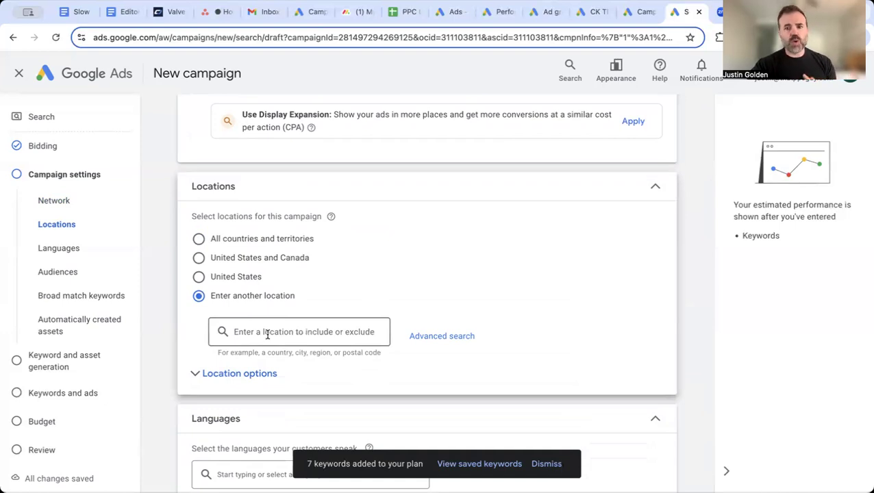
left_click(436, 338)
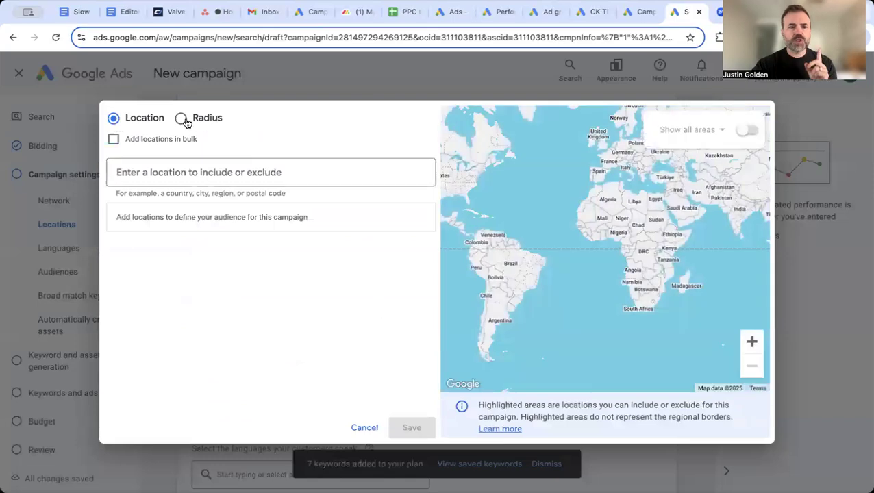
Use radius targeting and include Tampa, FL as the location
left_click(182, 120)
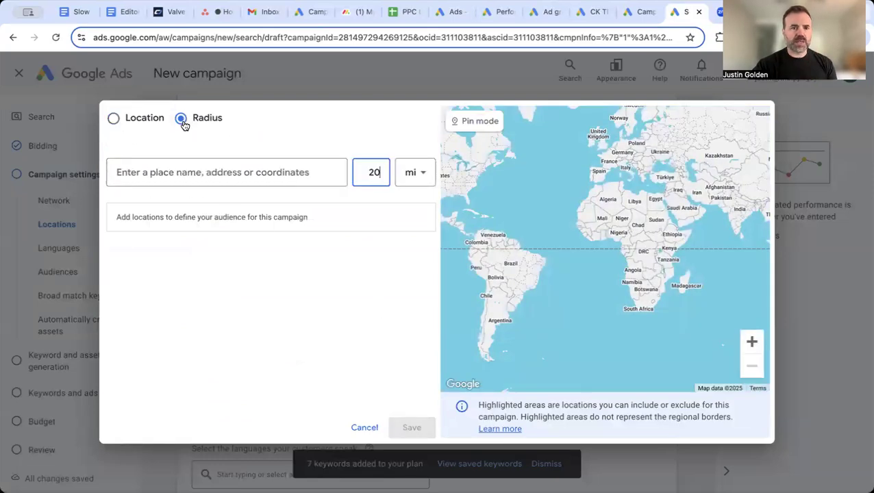
left_click(182, 173)
type("tampa")
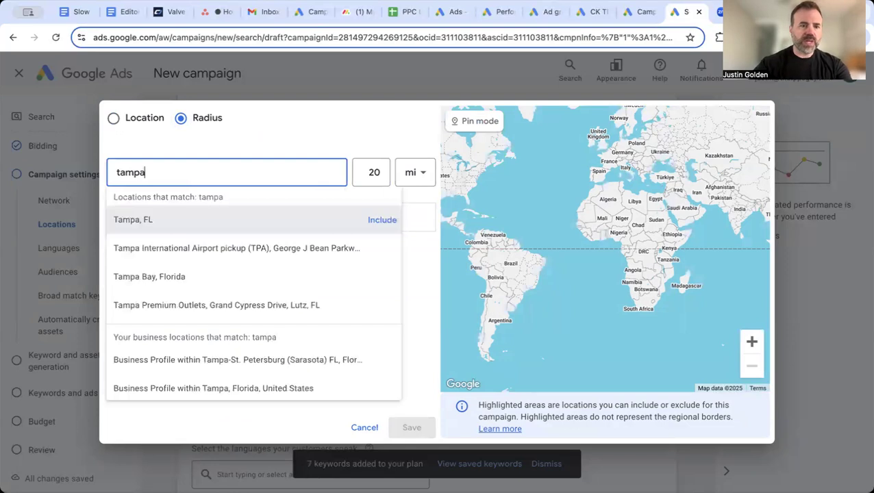
left_click(390, 225)
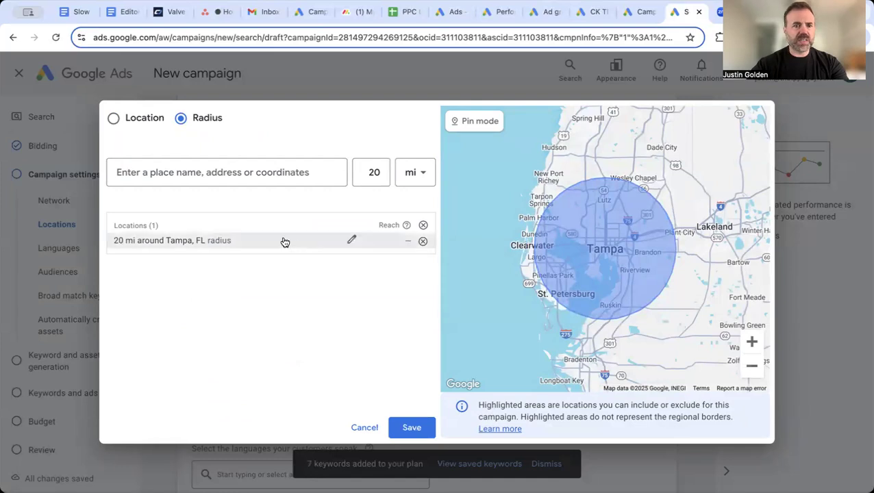
Set the radius around Tampa to 30 mi and save the location targeting
left_click(350, 241)
key("BackSpace")
key("BackSpace")
type("25")
left_click(472, 315)
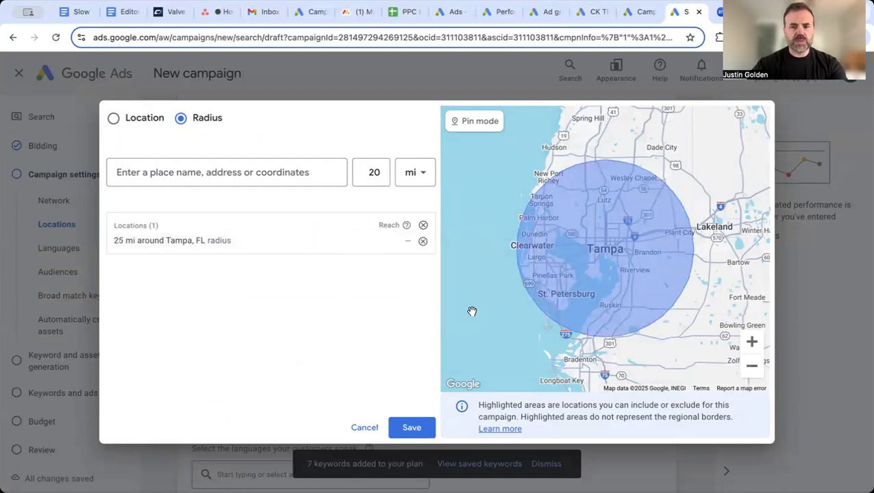
left_click(354, 241)
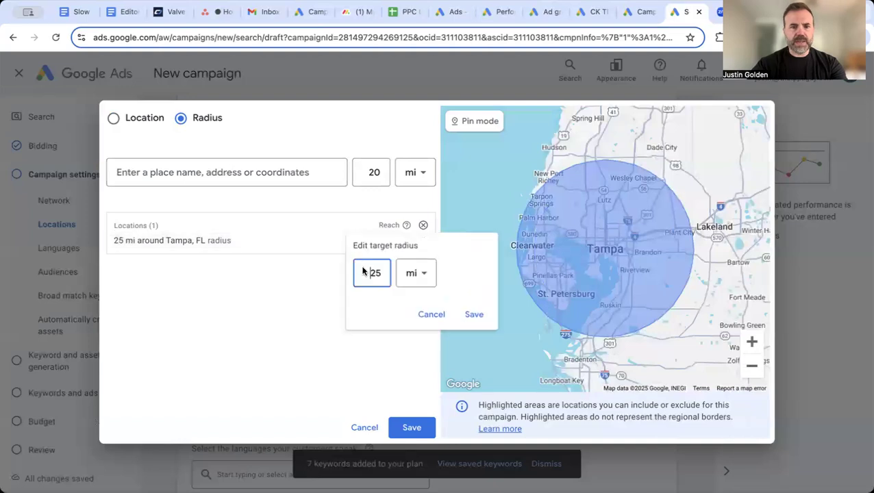
key("BackSpace")
key("BackSpace")
type("30")
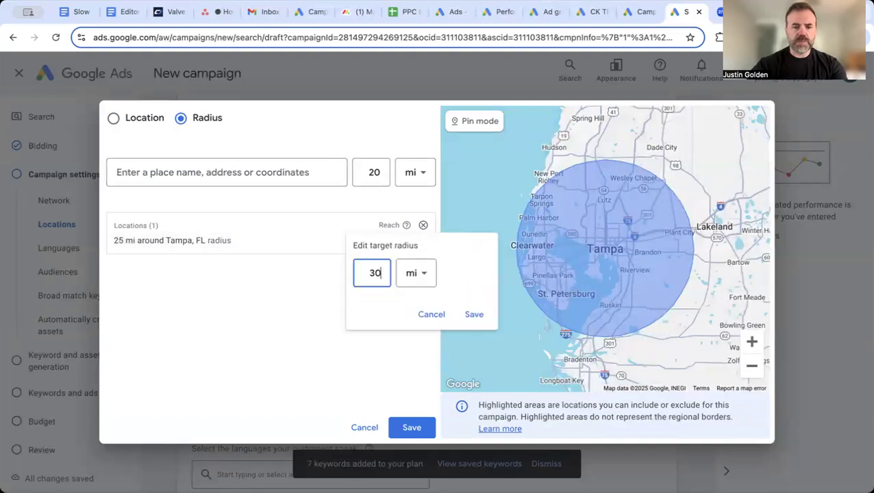
left_click(477, 316)
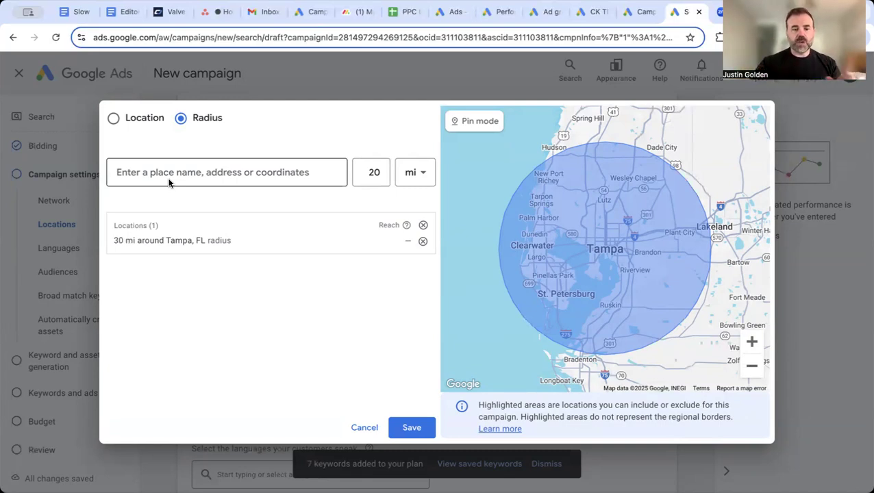
left_click(411, 425)
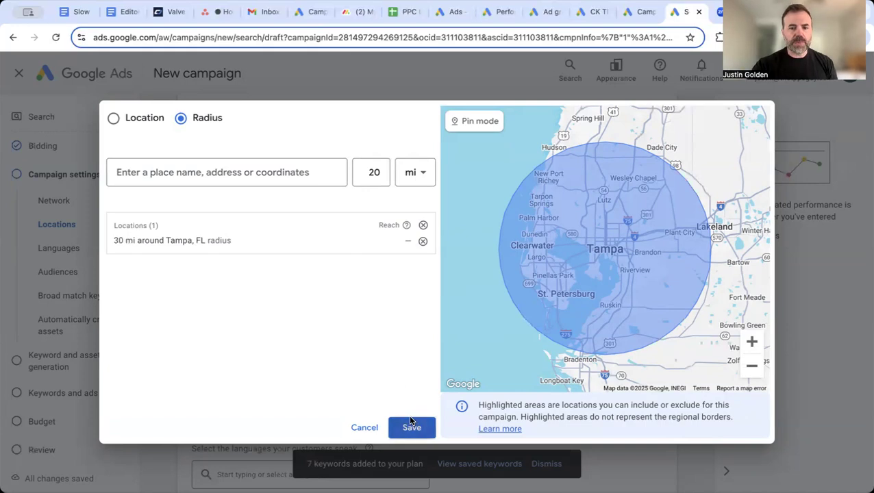
Use Presence location targeting: people in or regularly in the included Tampa area
scroll(400, 316, "down", 5)
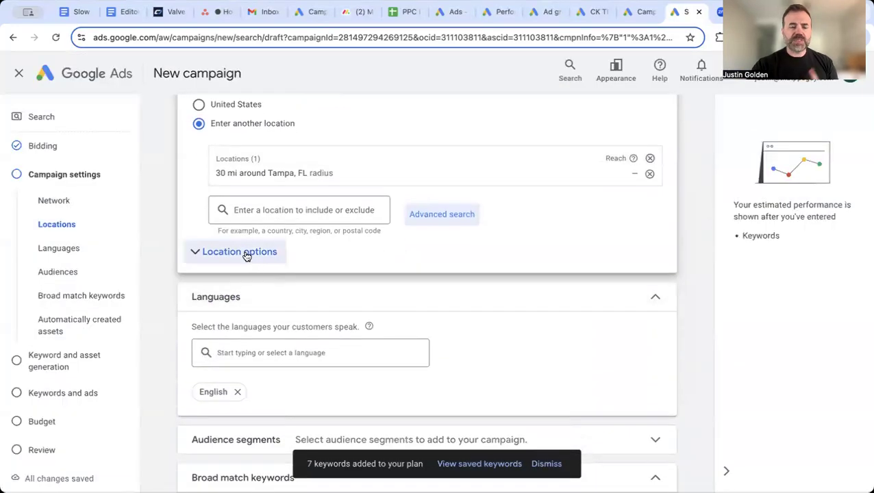
left_click(194, 252)
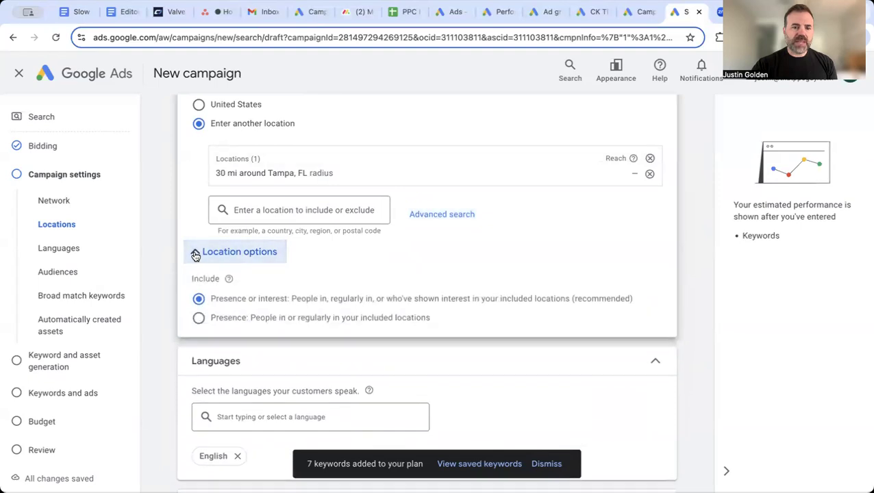
left_click(198, 320)
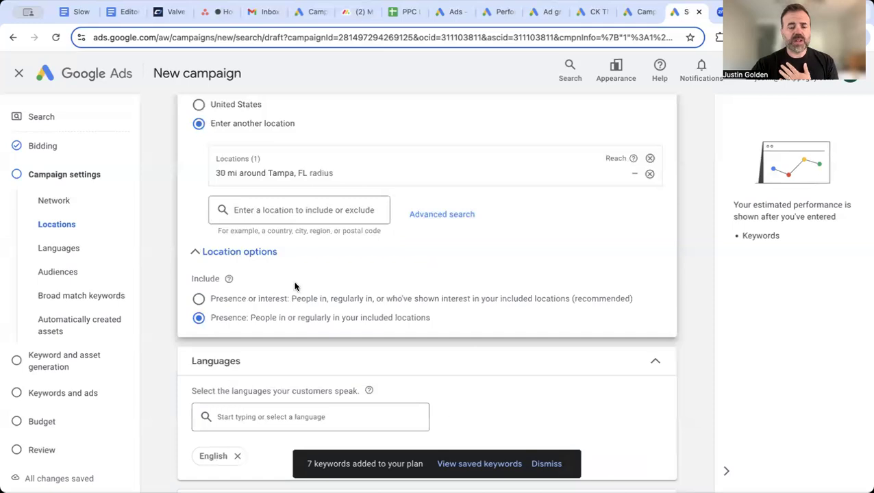
scroll(326, 273, "down", 1)
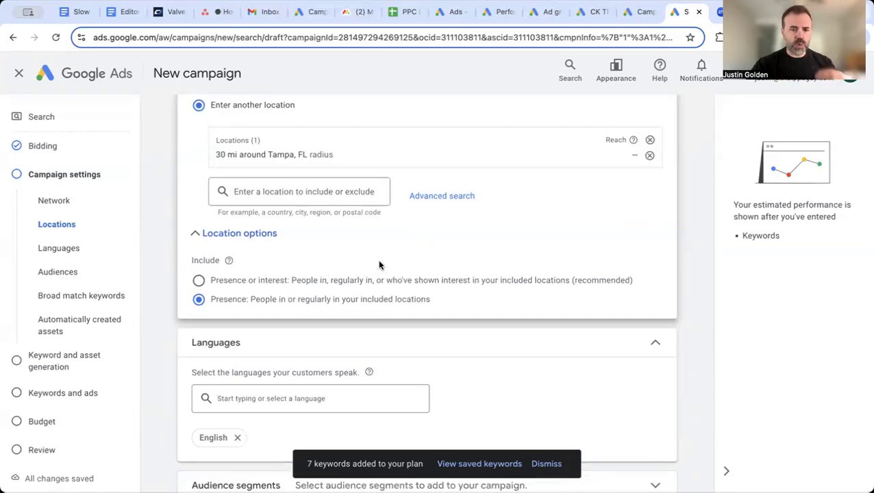
scroll(379, 265, "down", 1)
scroll(380, 265, "down", 2)
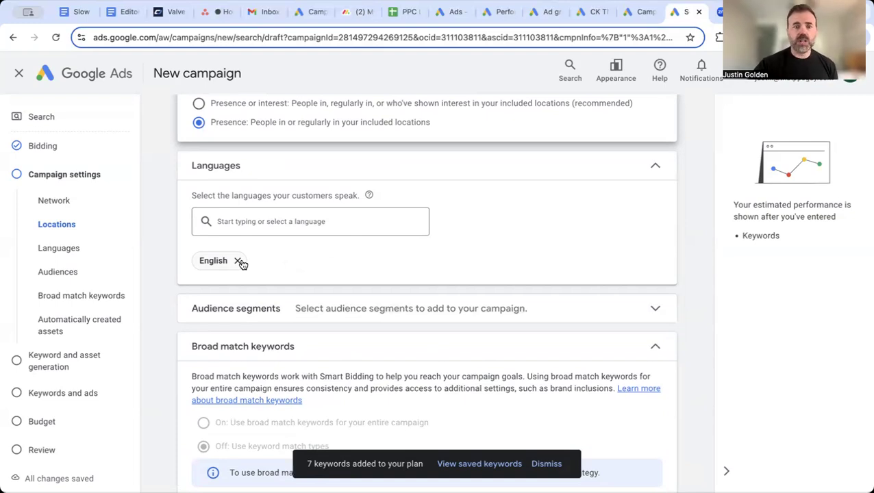
scroll(291, 257, "down", 2)
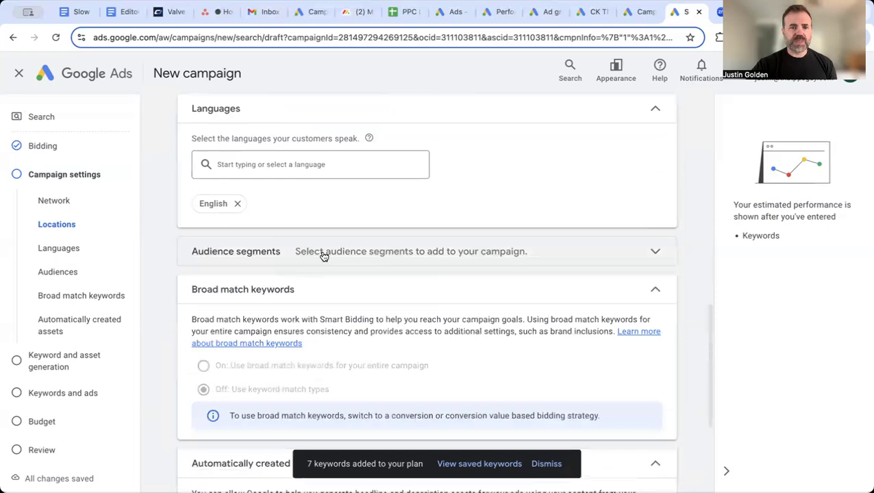
Review the Audience segments picker and leave the campaign with no segments added
left_click(333, 253)
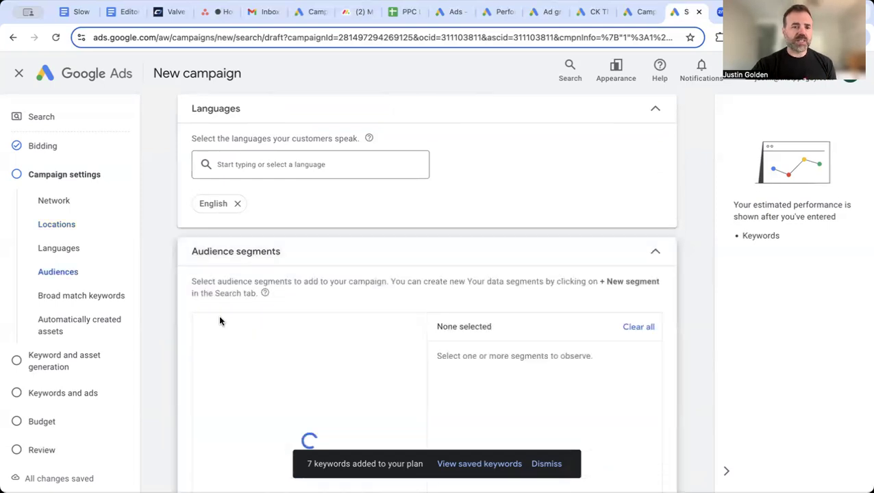
scroll(172, 357, "down", 1)
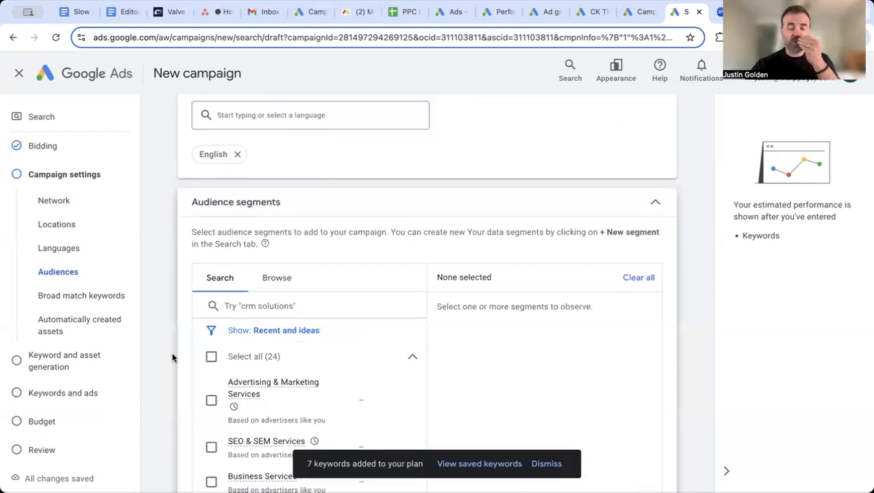
scroll(172, 351, "down", 1)
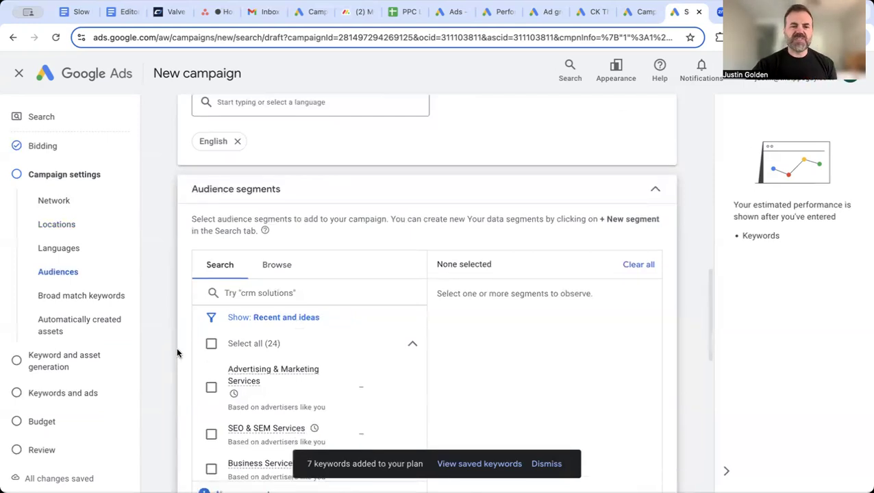
left_click(262, 294)
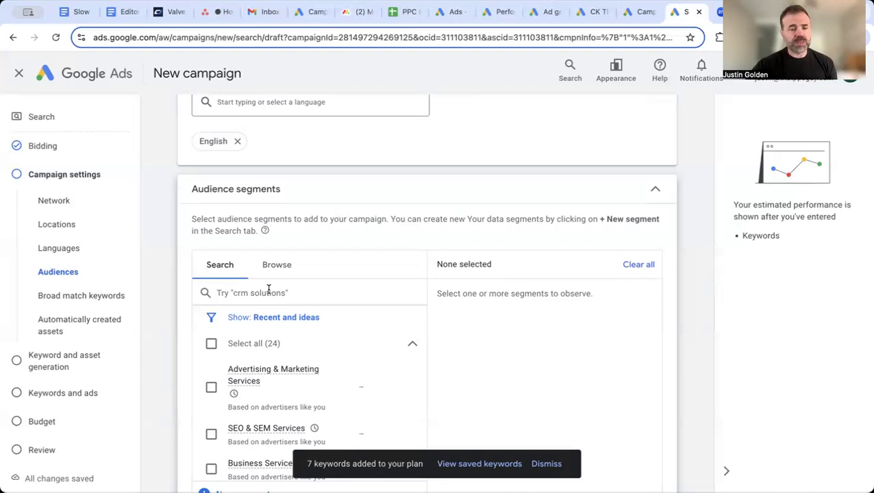
scroll(171, 354, "down", 1)
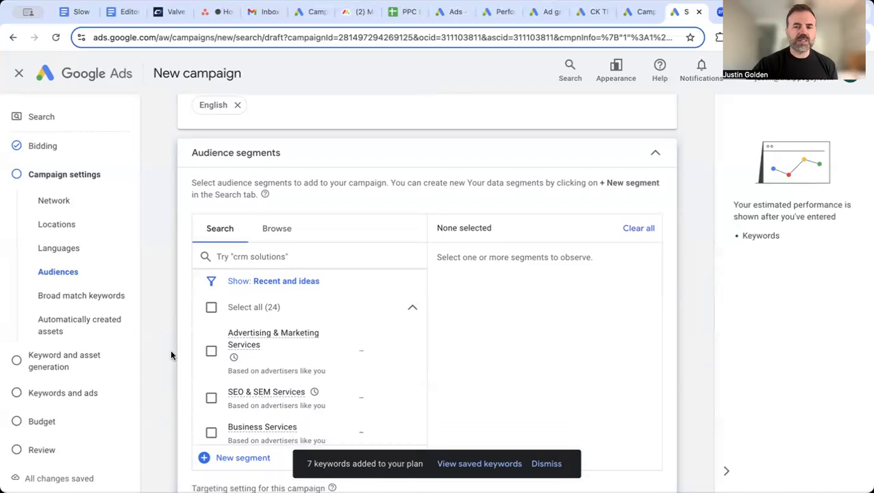
scroll(172, 354, "down", 5)
scroll(171, 354, "down", 5)
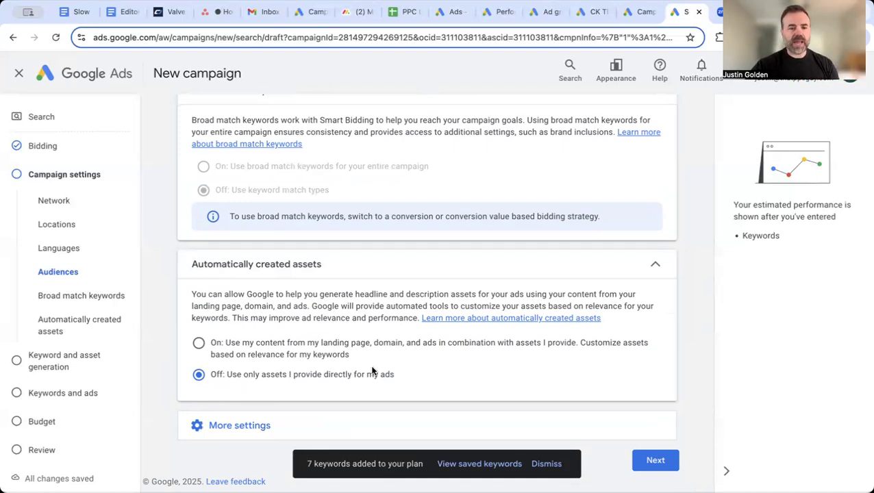
Move to Keyword and asset generation and dismiss the '7 keywords added' notice
left_click(661, 464)
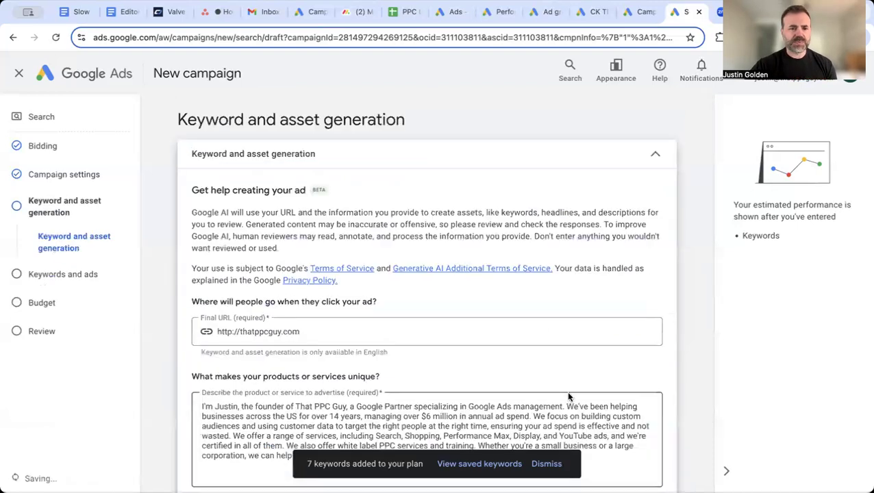
scroll(548, 321, "down", 1)
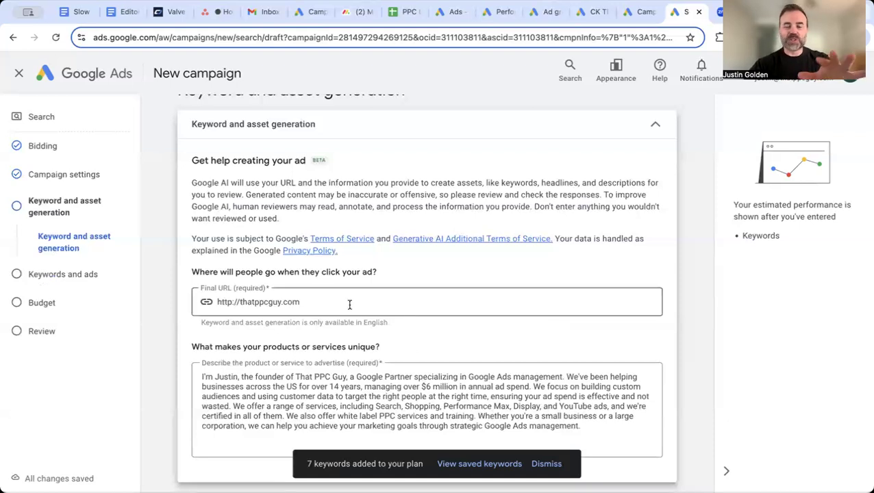
scroll(410, 279, "down", 2)
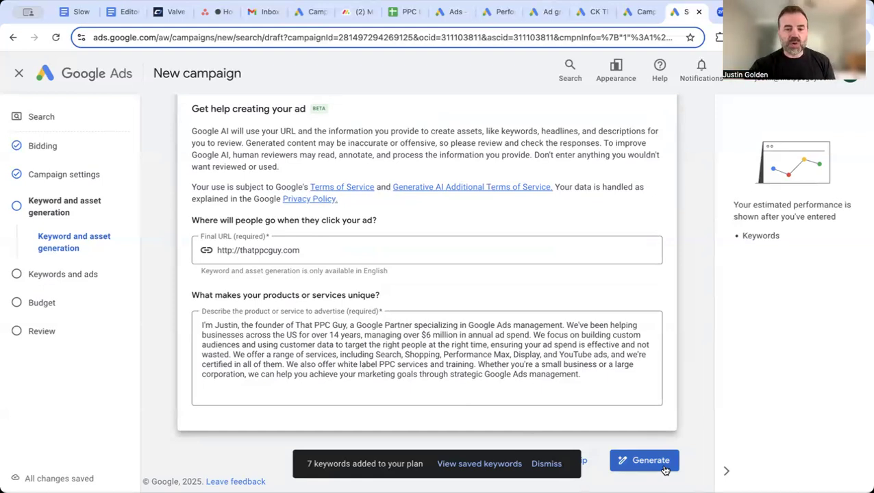
left_click(548, 464)
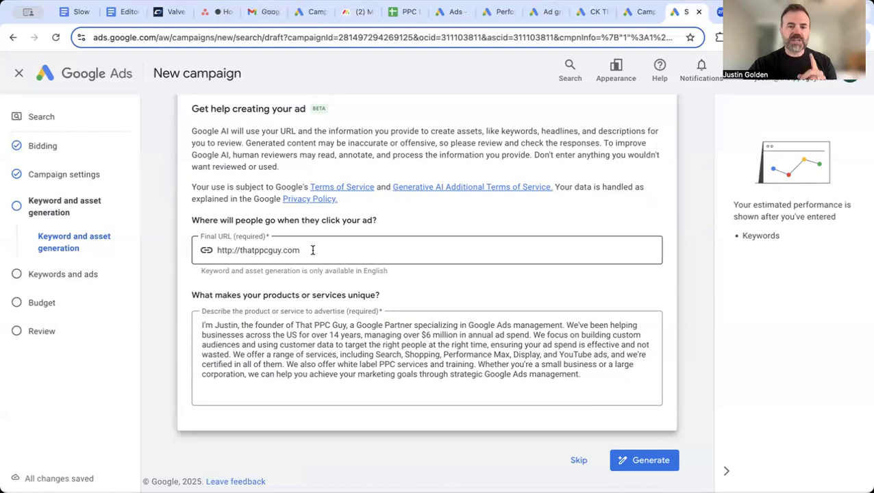
Skip AI generation; add phrase keywords "social security law firm", "social security attorney", "SSD law firm", "Social security law firm near me"
left_click(579, 460)
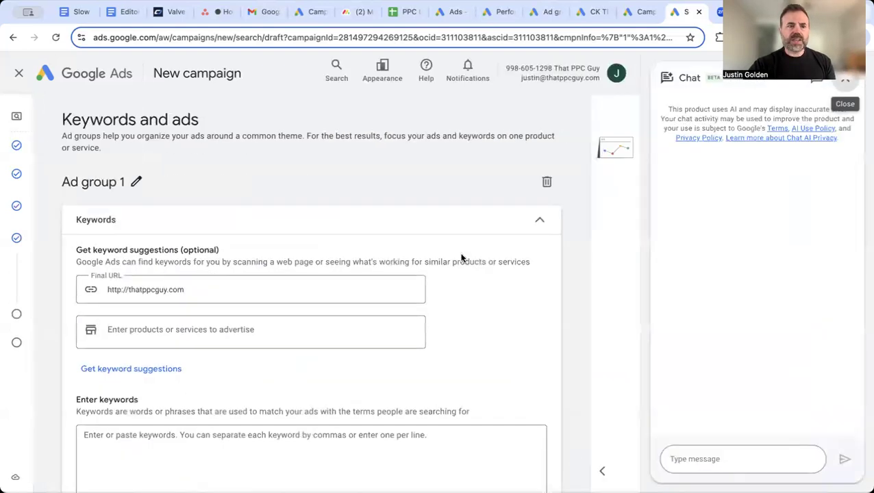
scroll(438, 288, "down", 1)
left_click(348, 381)
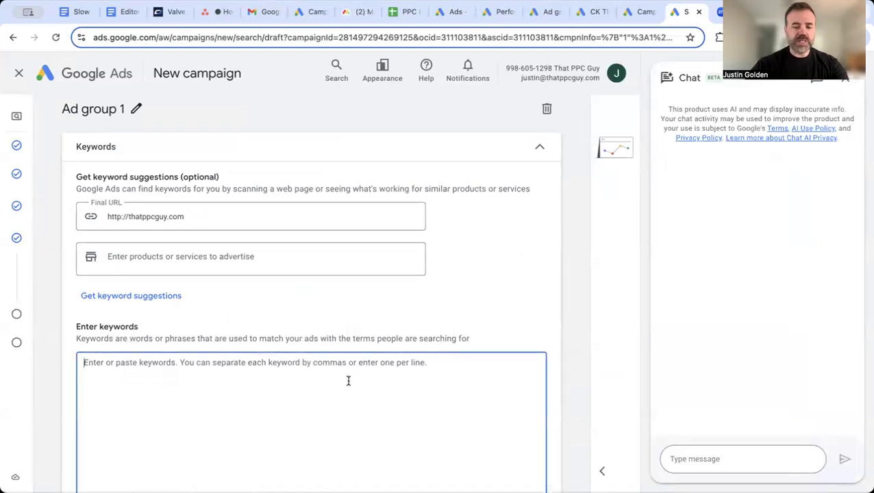
type("\"social")
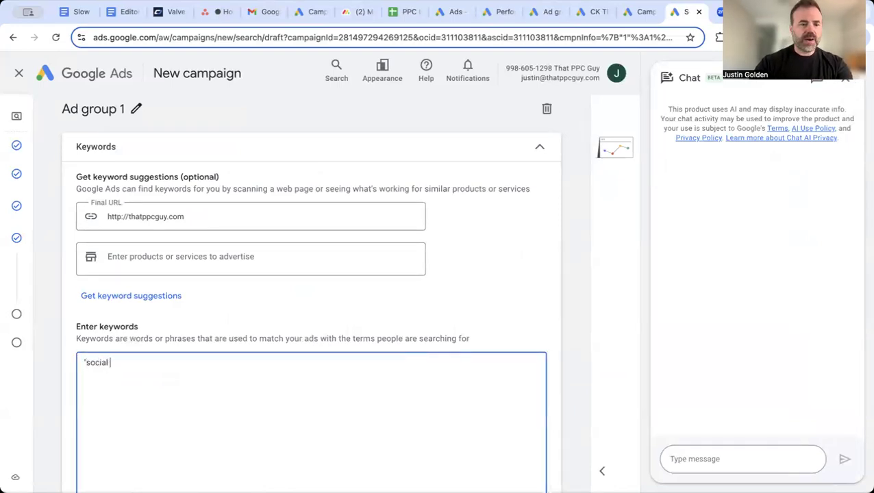
type("security")
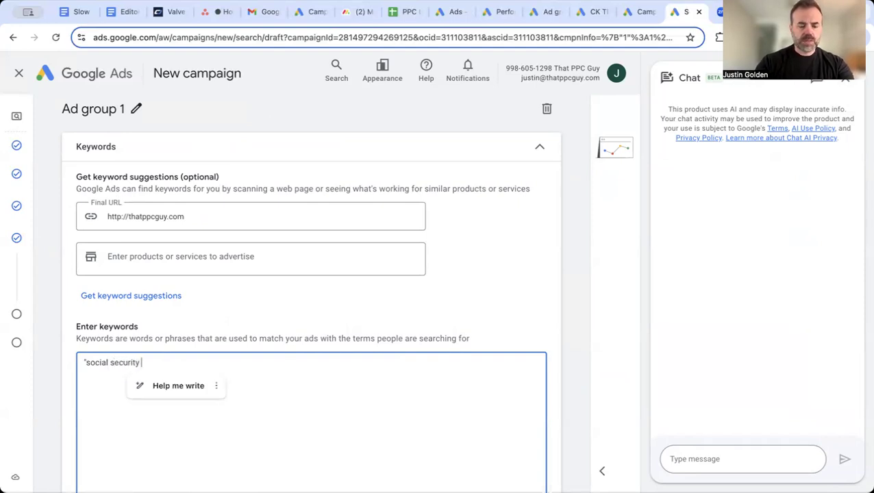
type(" law fi")
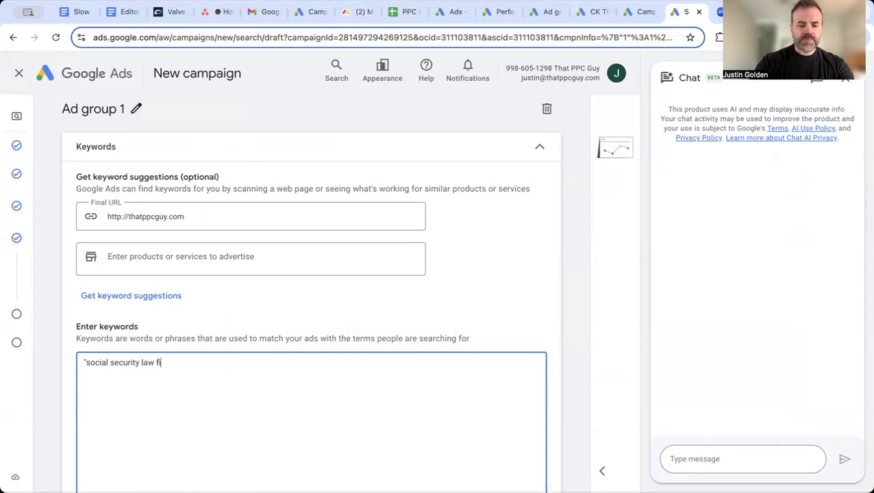
type("rm\"")
key("Return")
type("\"socia")
type("l security attorne")
type("y\" ")
type("\"SSD")
type(" law firm")
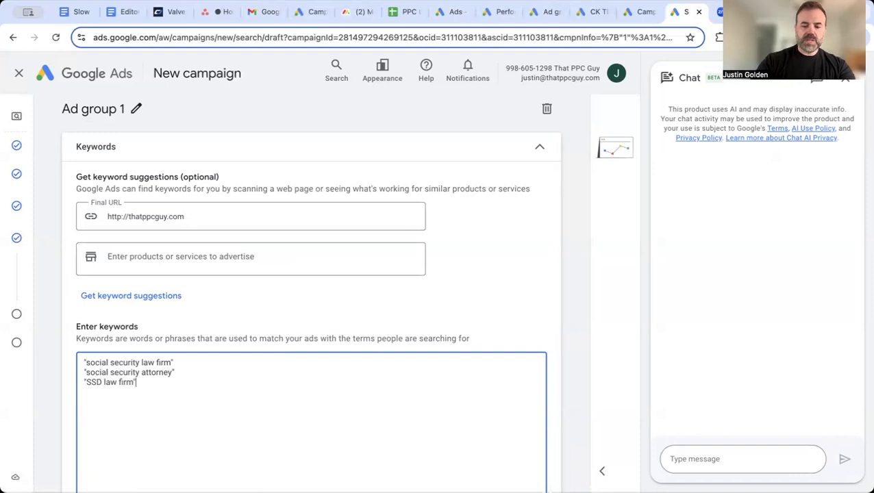
type("\" \"Social security law firm near me")
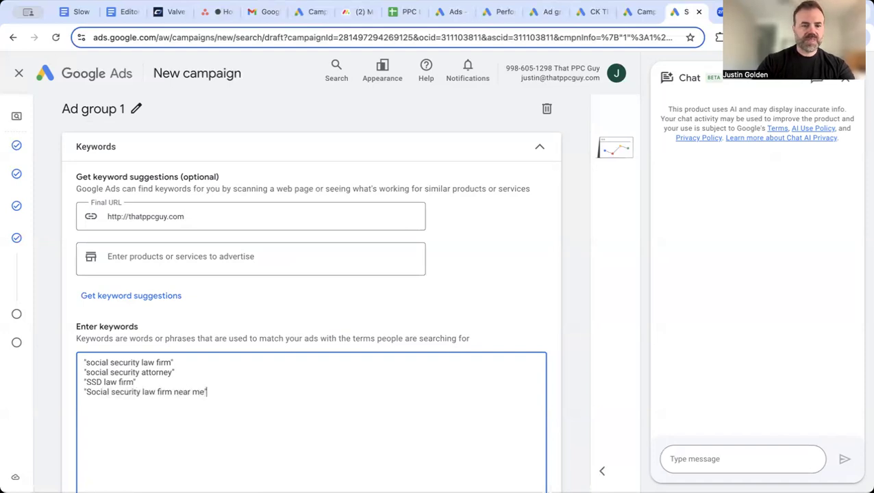
scroll(298, 388, "down", 1)
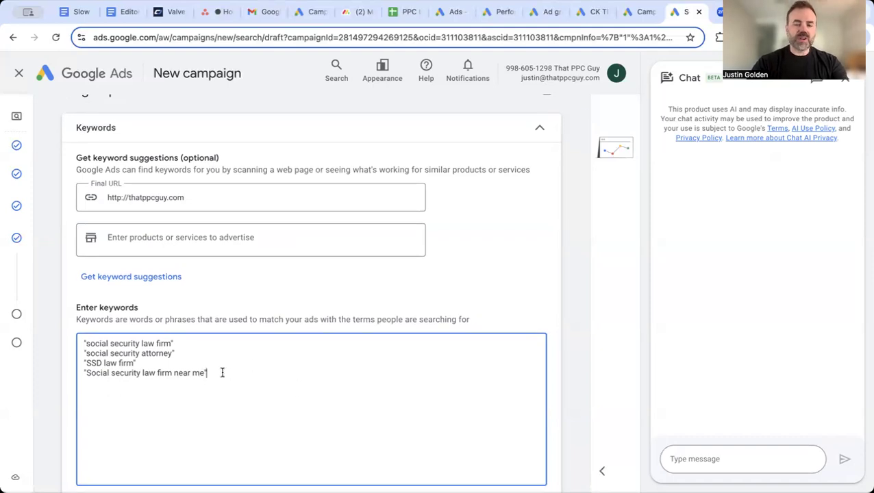
left_click(189, 347)
key("BackSpace")
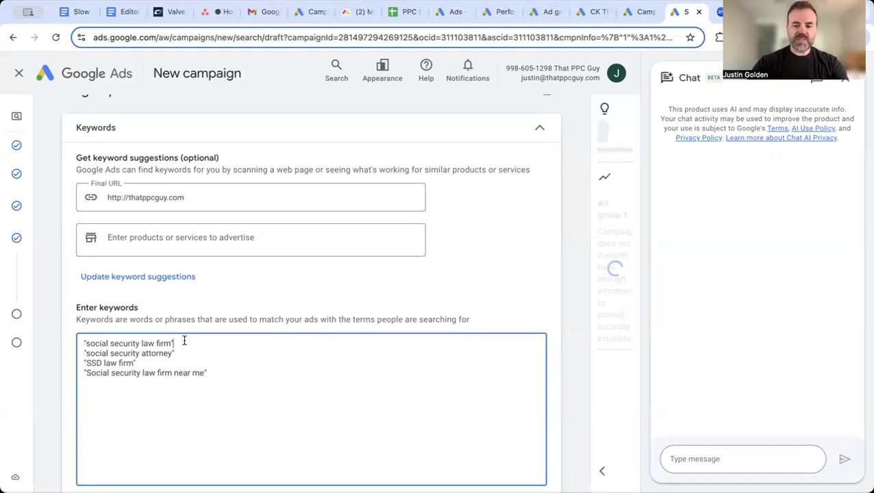
left_click(85, 342)
key("BackSpace")
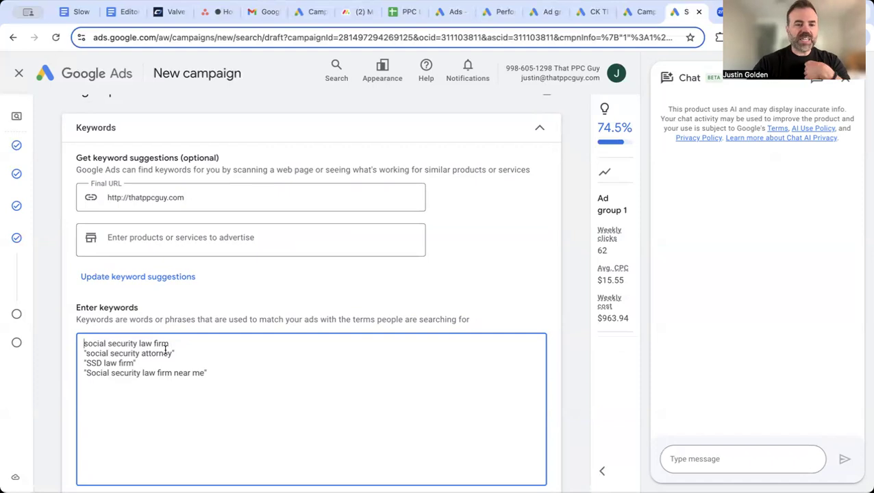
left_click_drag(171, 343, 78, 347)
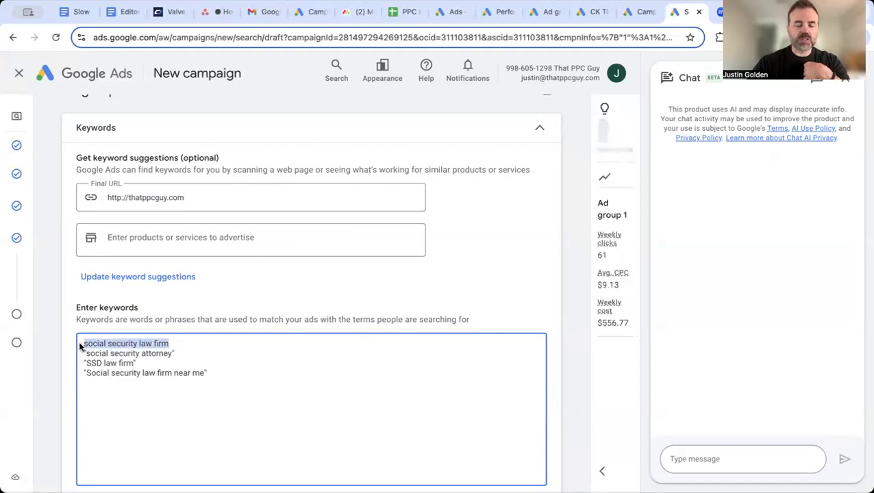
left_click(181, 343)
type("\"")
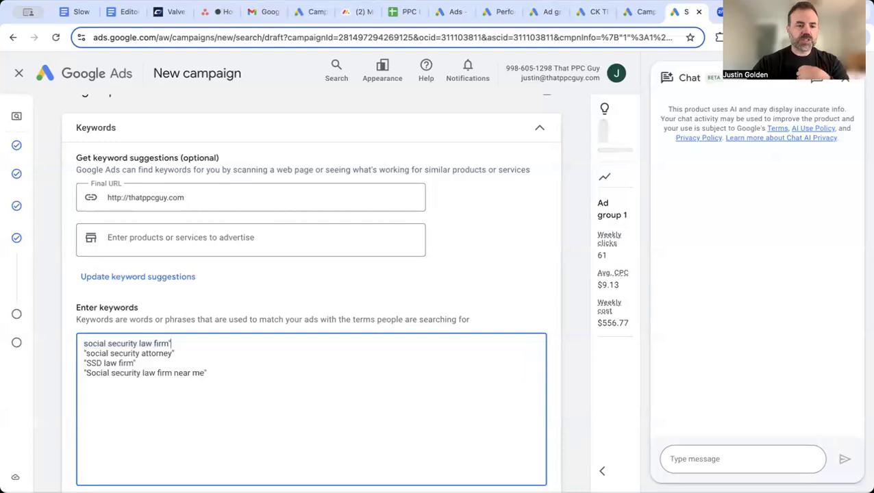
left_click(83, 343)
type("\"")
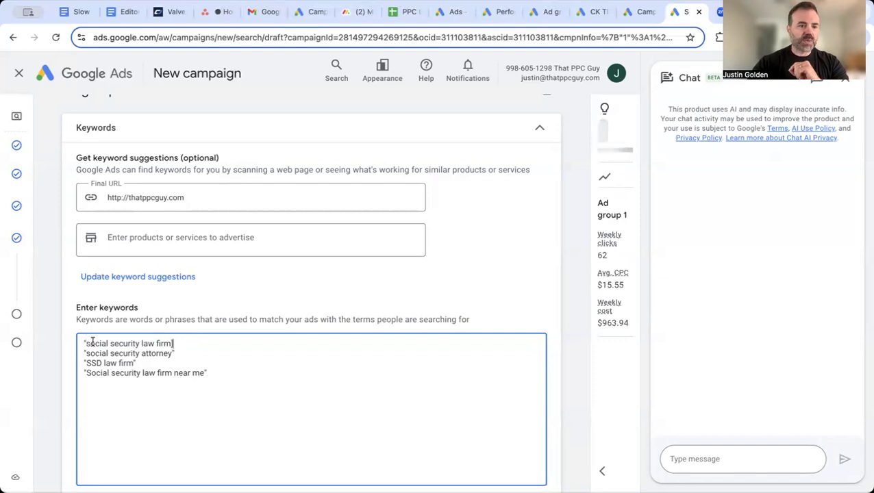
key("BackSpace")
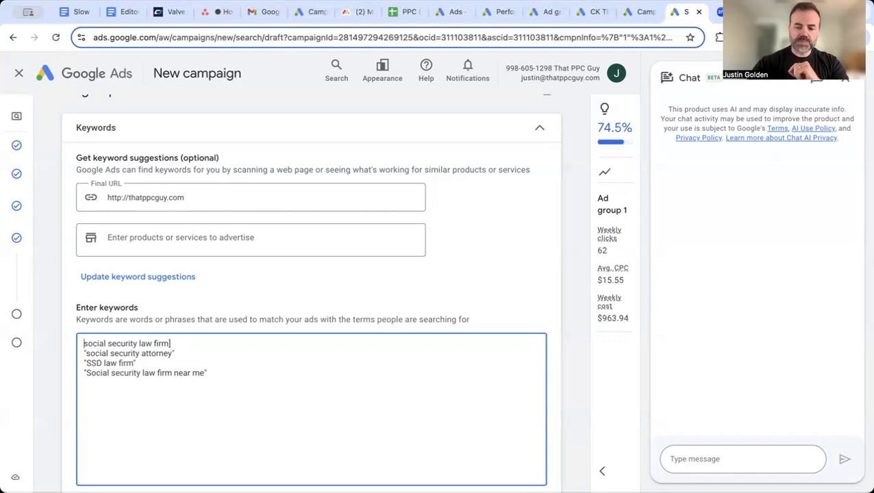
type("[")
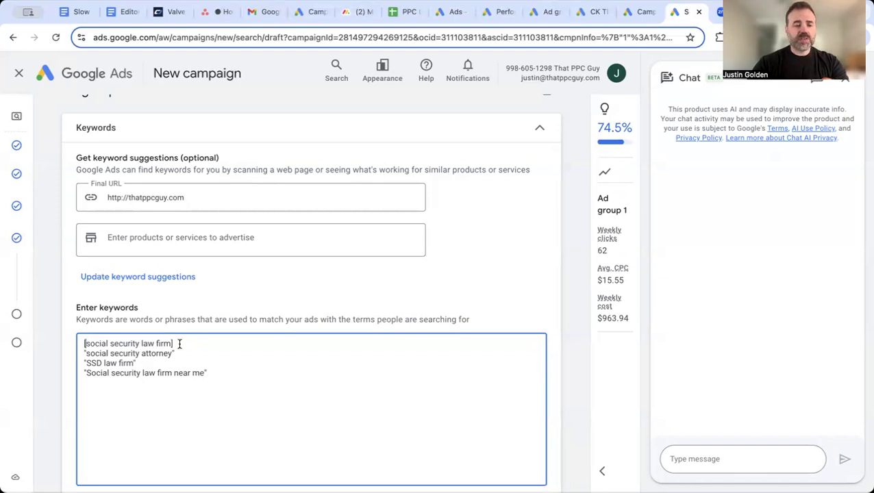
scroll(180, 344, "down", 1)
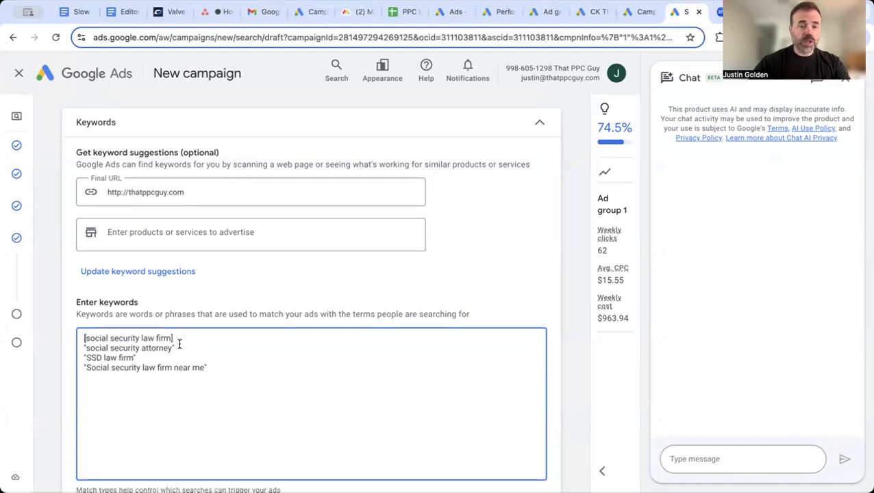
left_click(180, 338)
key("BackSpace")
type("\"")
left_click(86, 339)
key("BackSpace")
type("\"")
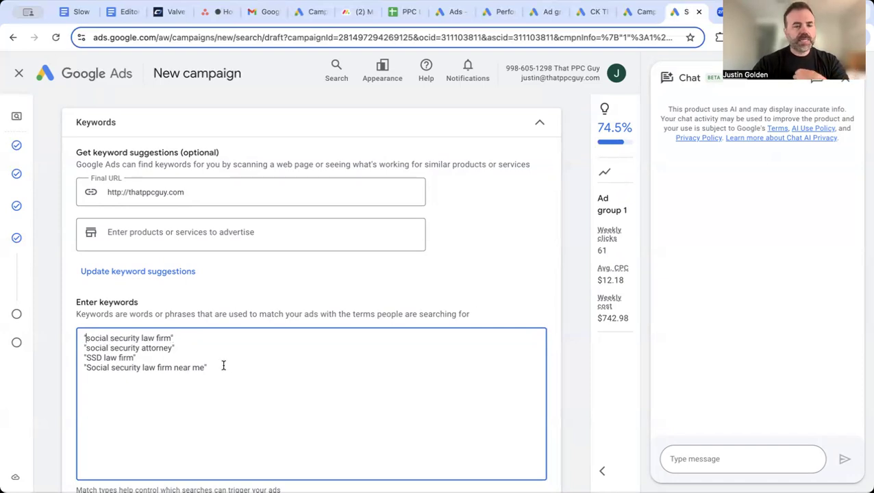
scroll(200, 340, "down", 1)
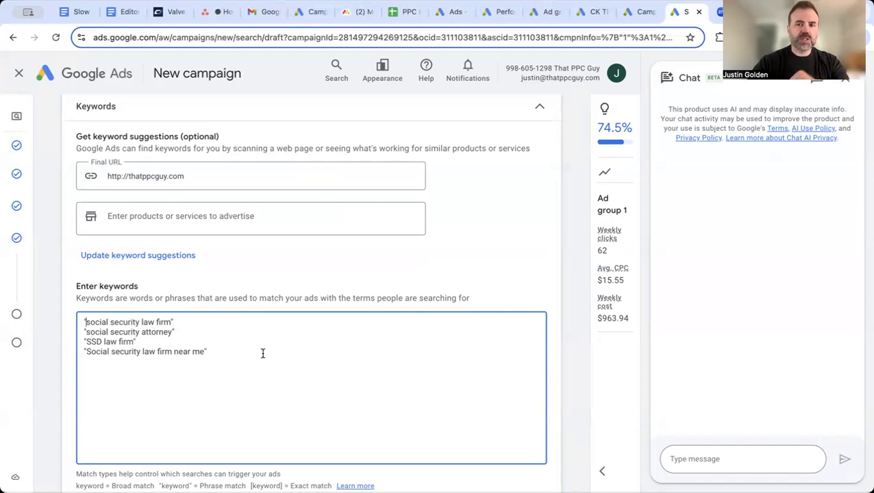
scroll(262, 353, "down", 3)
scroll(371, 359, "down", 5)
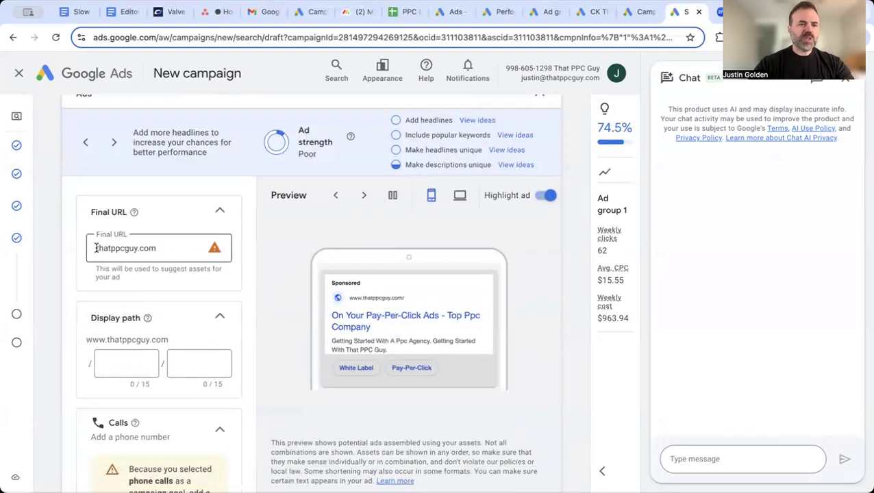
left_click(96, 248)
type("https://www.")
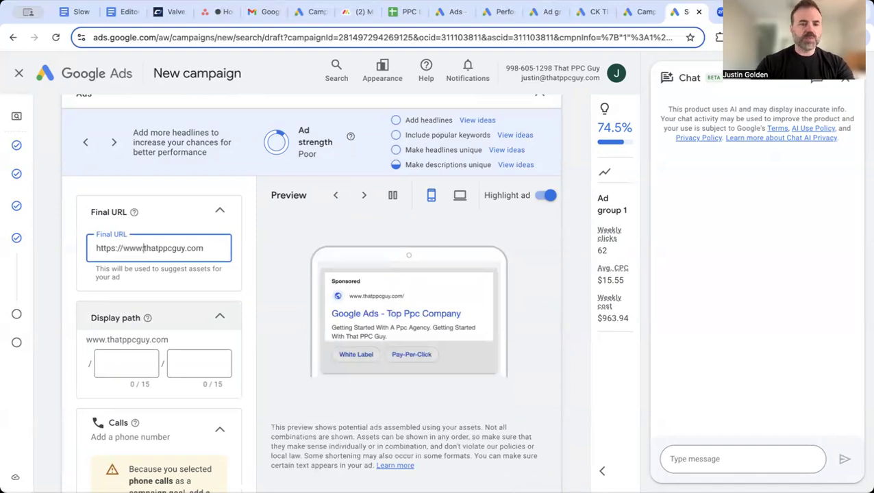
left_click(260, 368)
scroll(259, 370, "down", 2)
scroll(258, 370, "down", 5)
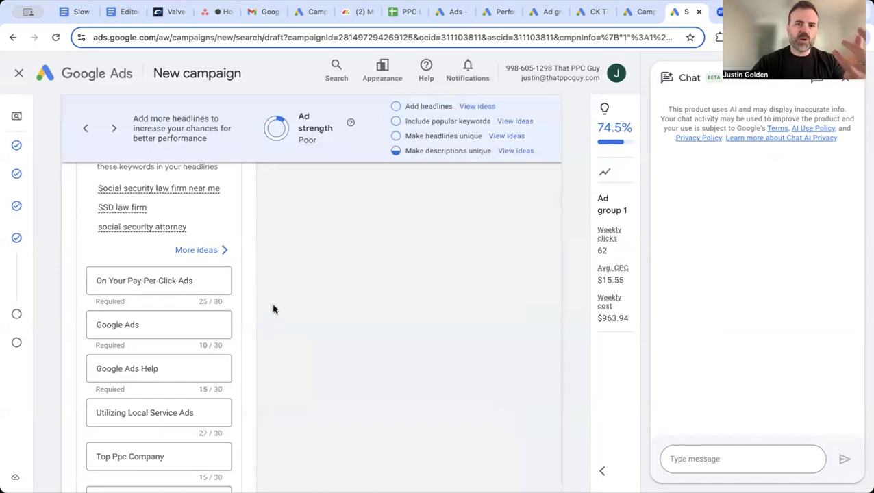
Replace the first three headlines with 'Social Security Law Firm', 'Located in Tampa' and 'Free Consultation'
left_click(153, 281)
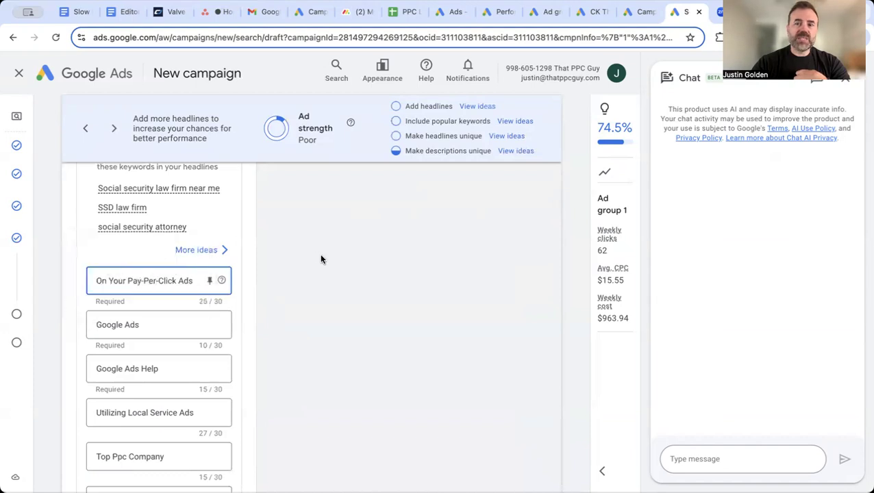
triple_click(169, 282)
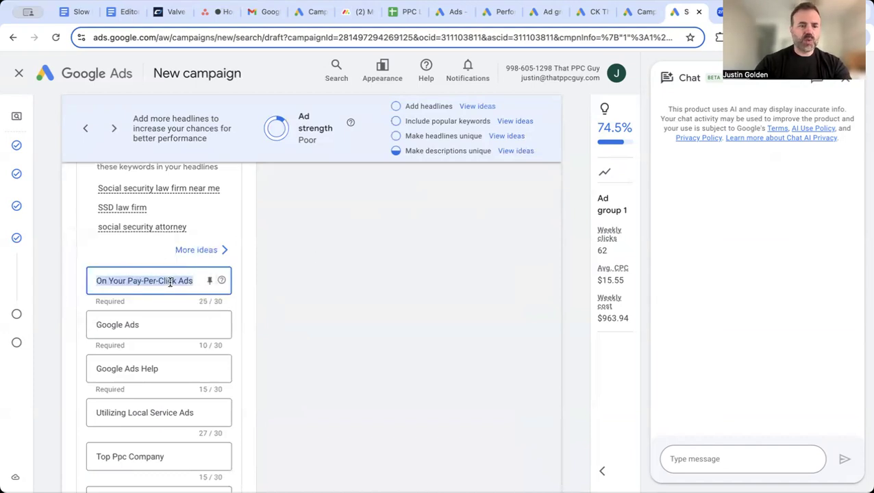
left_click(134, 234)
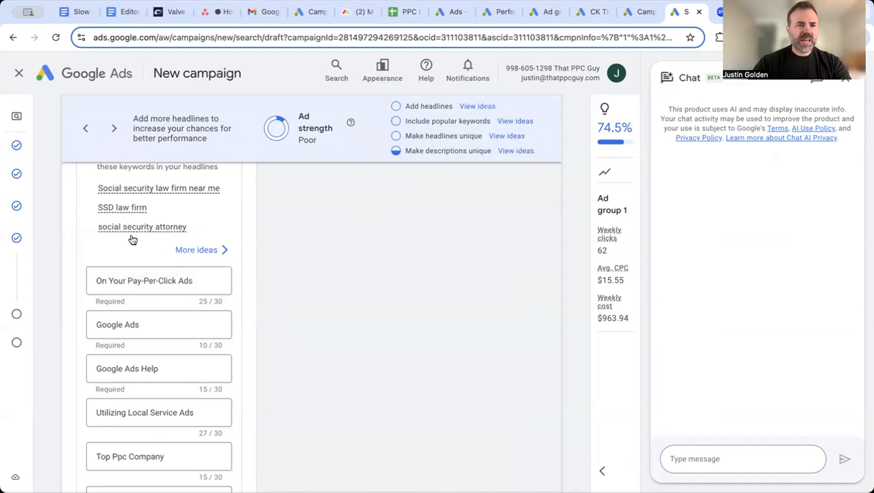
triple_click(139, 282)
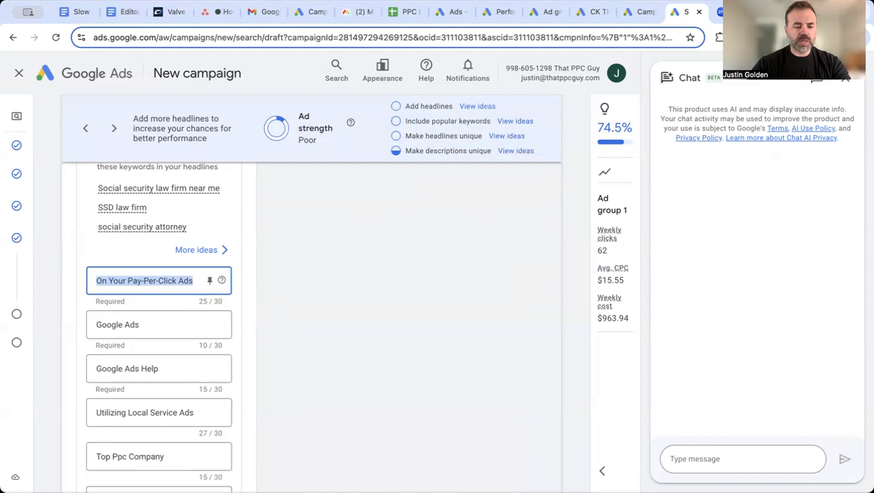
type("Social Secur")
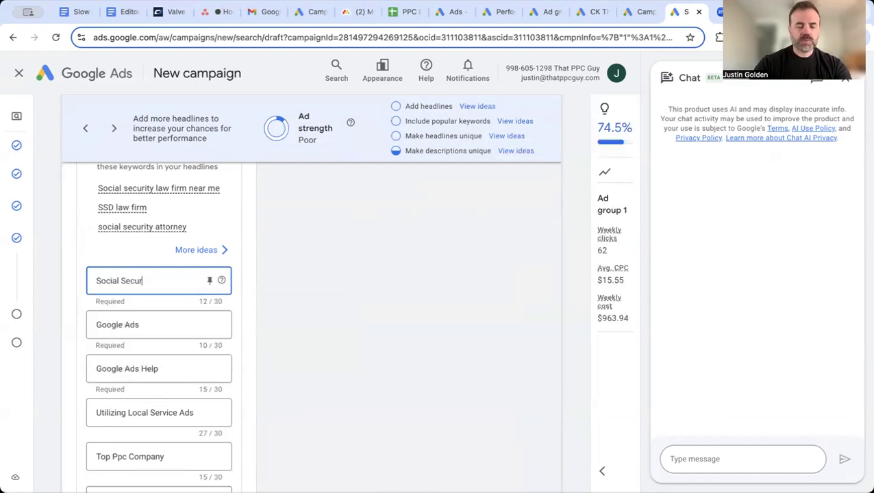
type("ity Law Firm")
left_click(124, 322)
key("ctrl+a")
type("Loca")
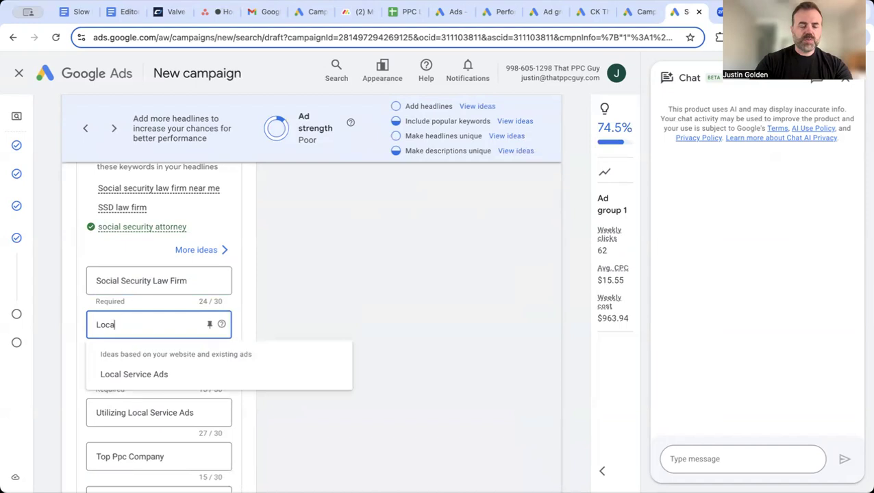
type("ted")
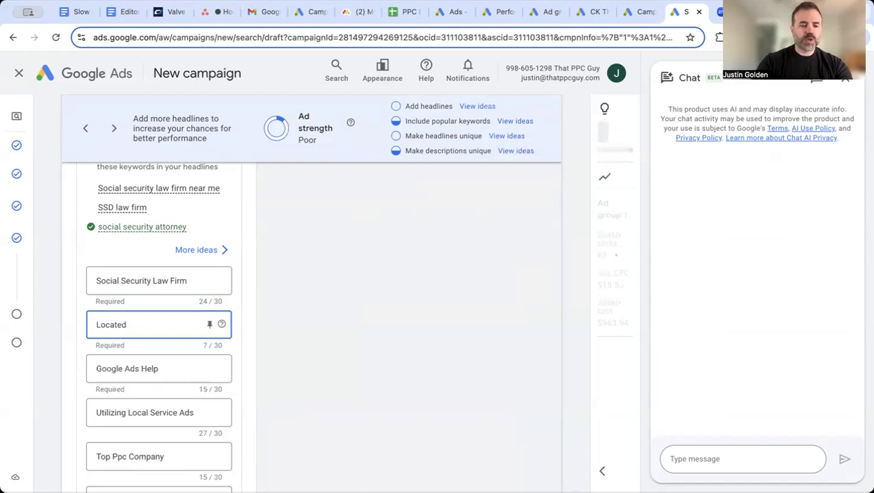
type(" in Tampa")
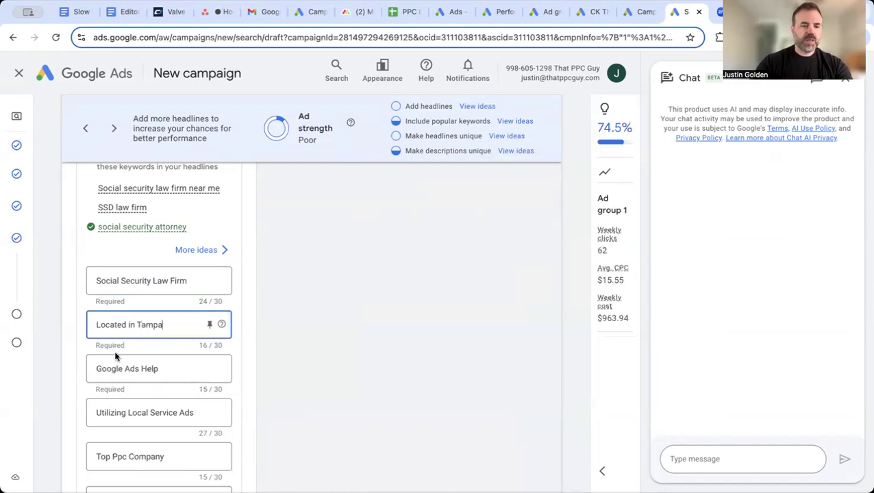
left_click(117, 368)
key("ctrl+a")
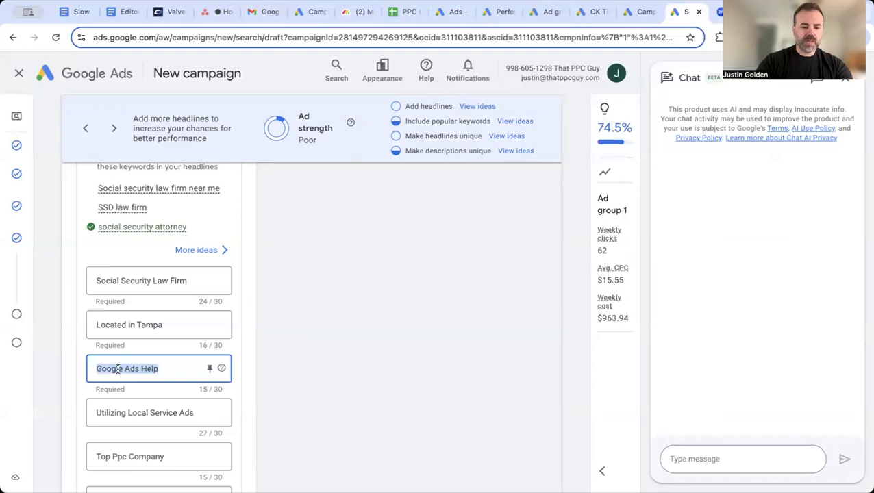
type("Free")
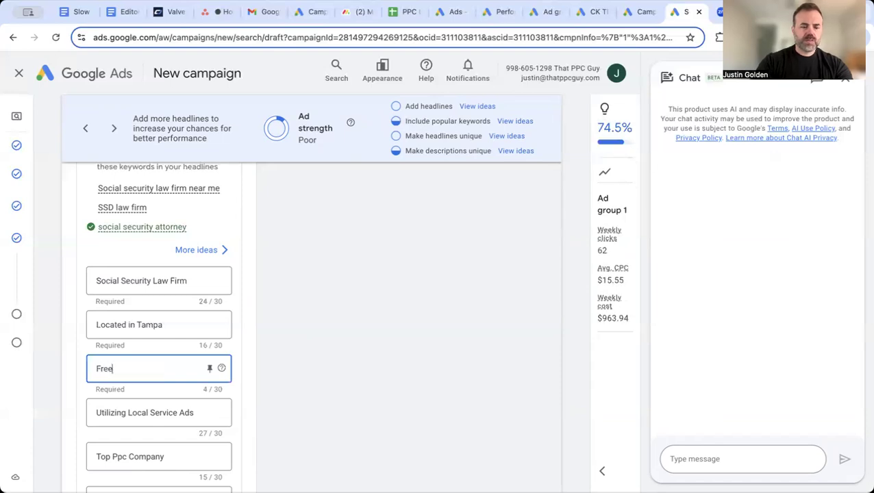
type(" Consultation")
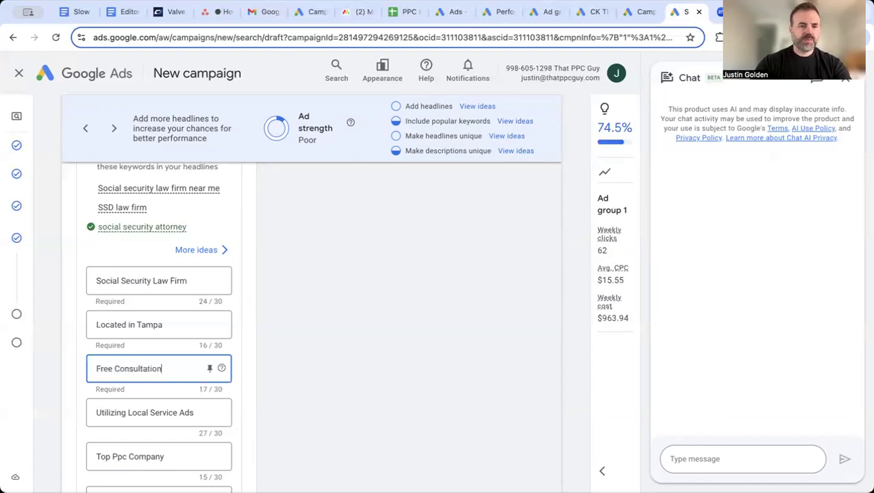
Replace the fourth and fifth headlines with 'Call Us Today' and 'SSD Law Firm'
double_click(112, 412)
key("ctrl+a")
type("Call")
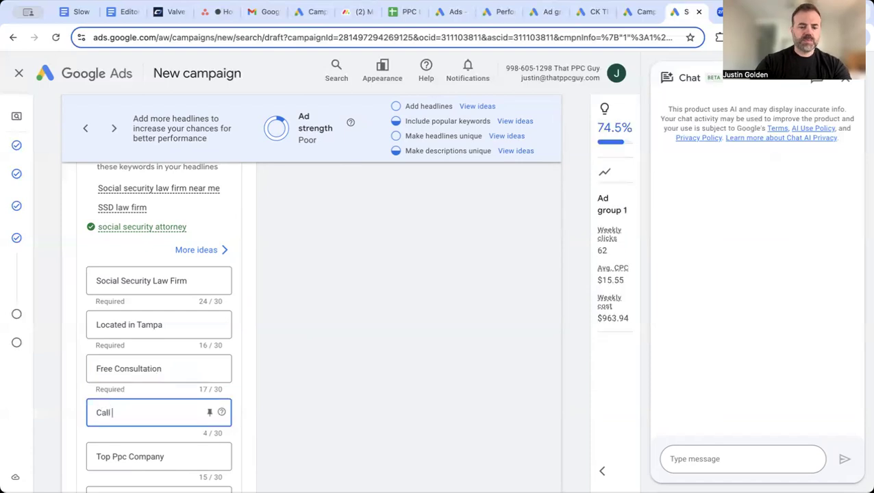
type(" Us Today")
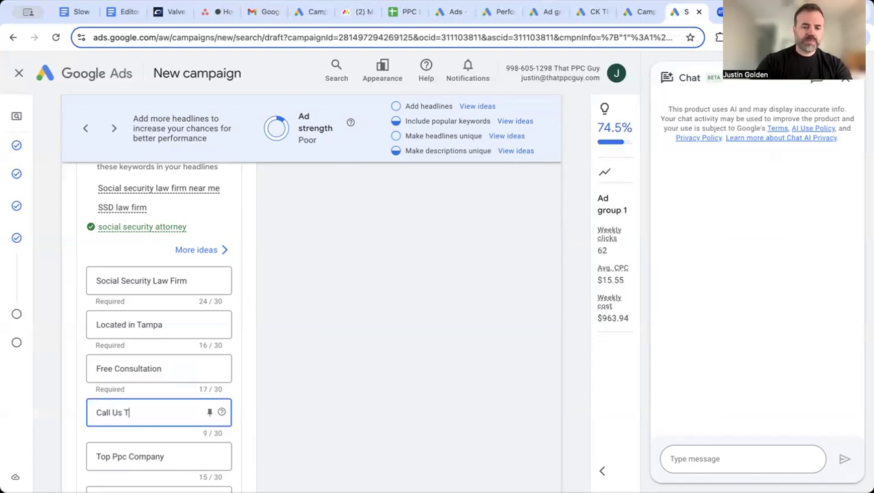
left_click(121, 457)
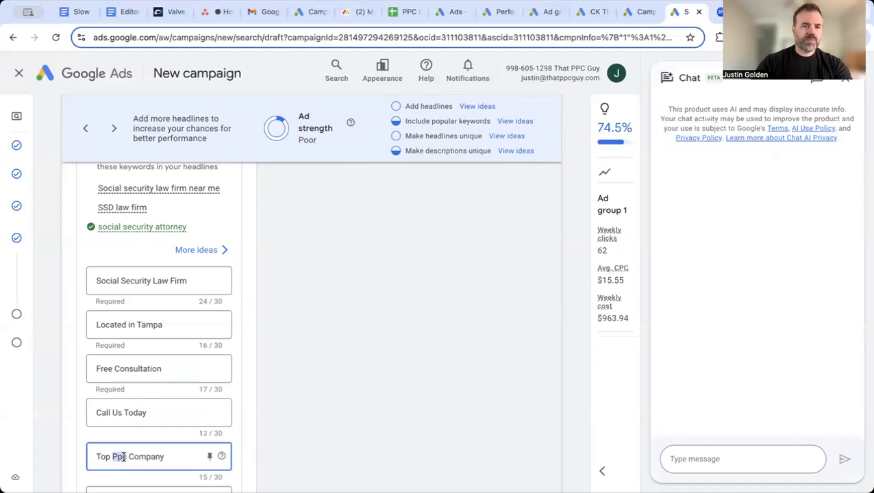
key("ctrl+a")
type("SSD LAw Fr")
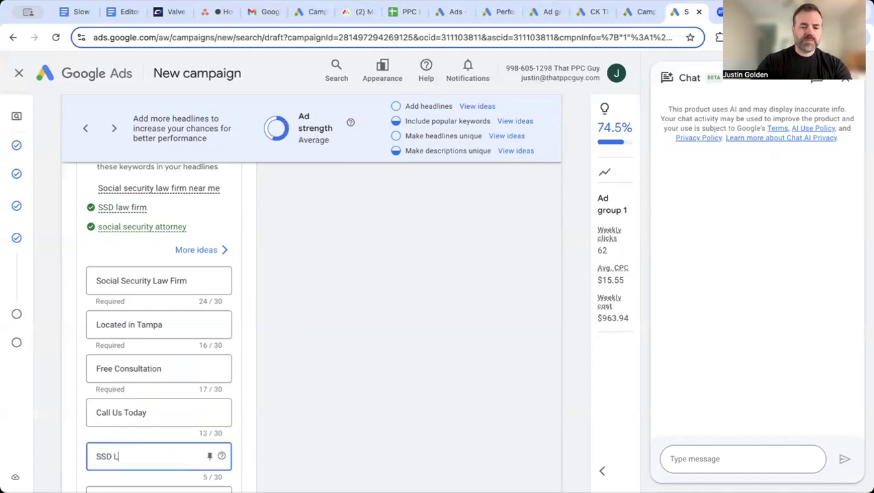
key("BackSpace")
key("BackSpace")
key("BackSpace")
key("BackSpace")
key("BackSpace")
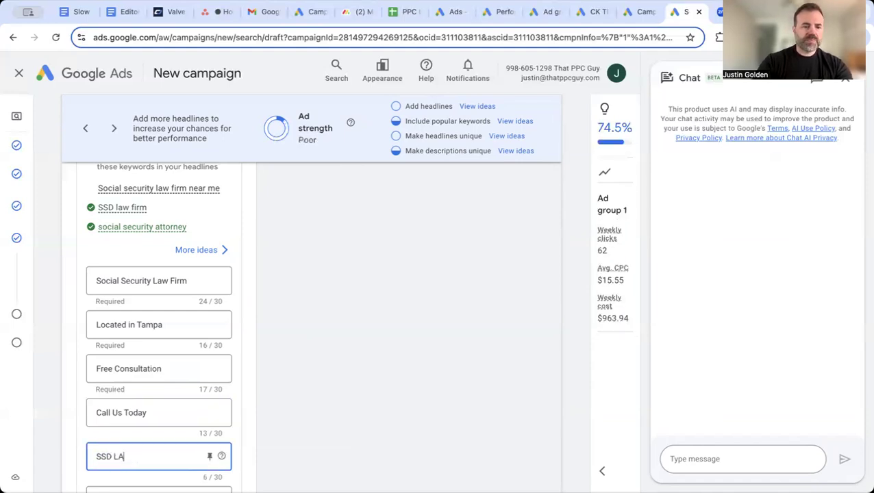
type("aw Firm")
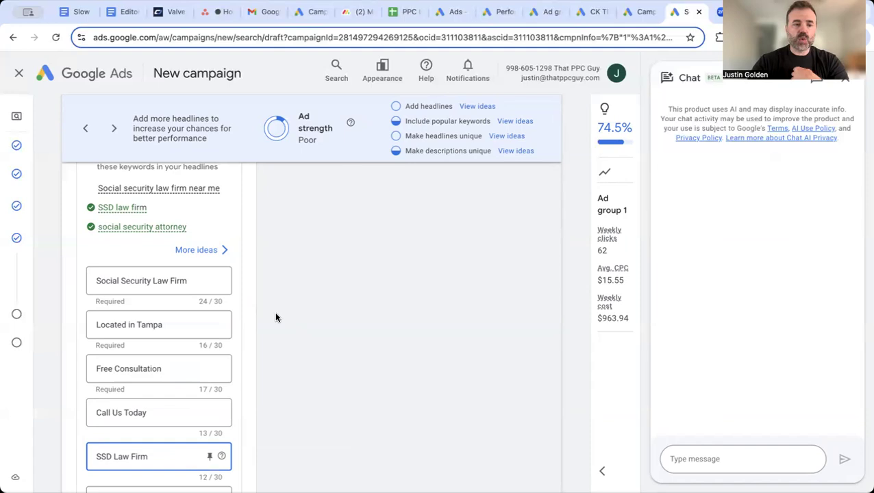
scroll(275, 316, "down", 1)
left_click(209, 221)
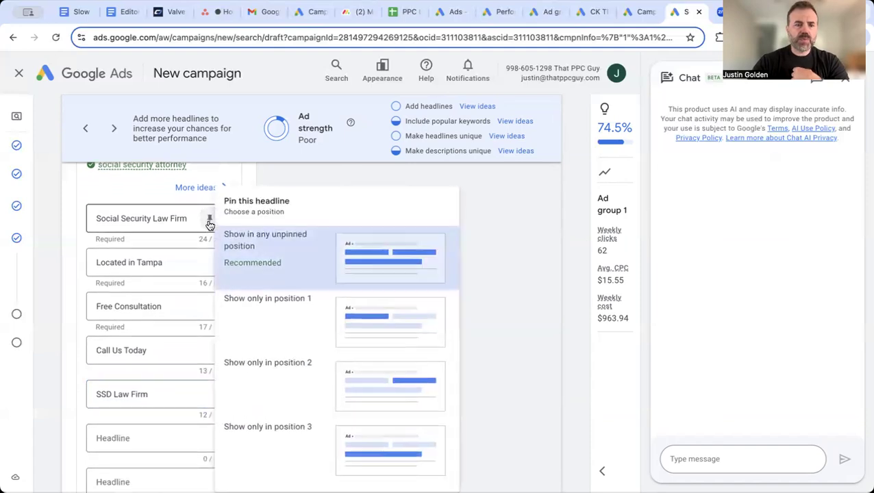
left_click(264, 312)
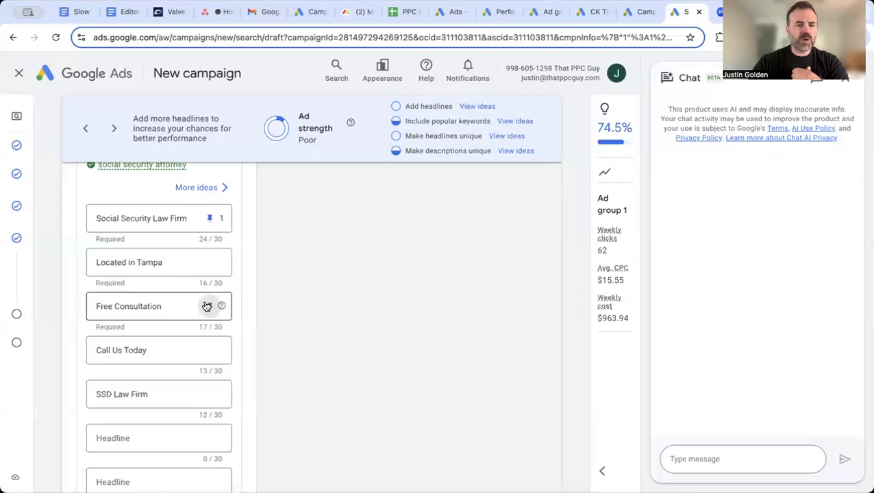
left_click(209, 306)
left_click(301, 305)
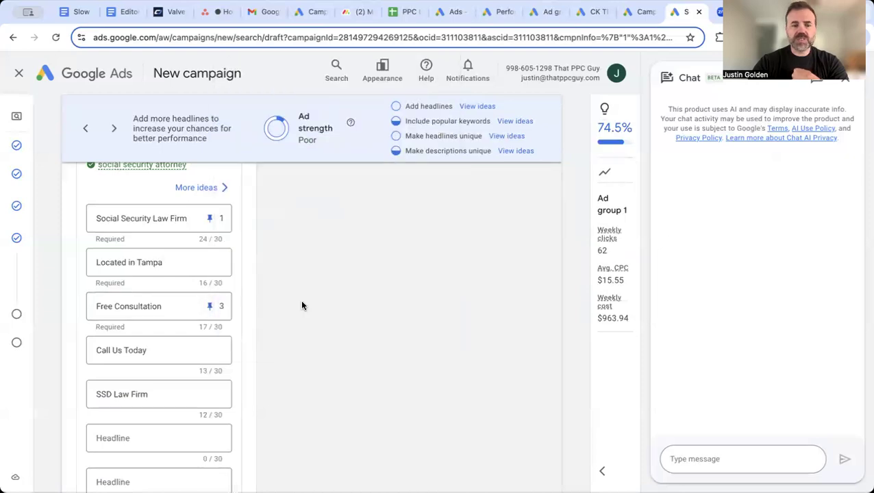
left_click(211, 308)
left_click(282, 146)
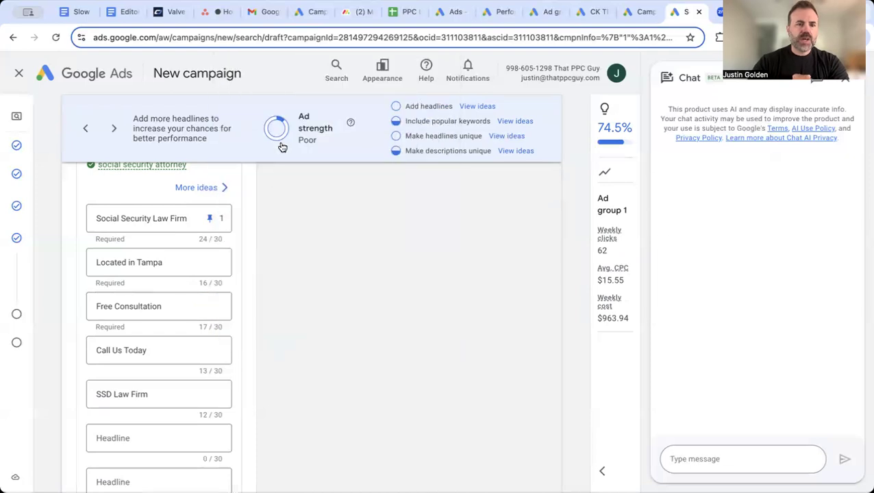
left_click(210, 218)
left_click(261, 252)
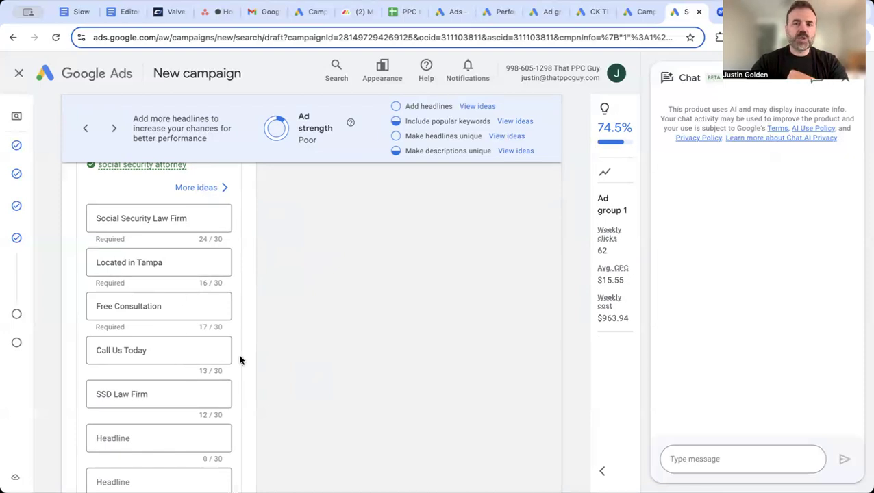
Scroll past Descriptions to the Images section and open the Add images dialog
scroll(286, 340, "down", 1)
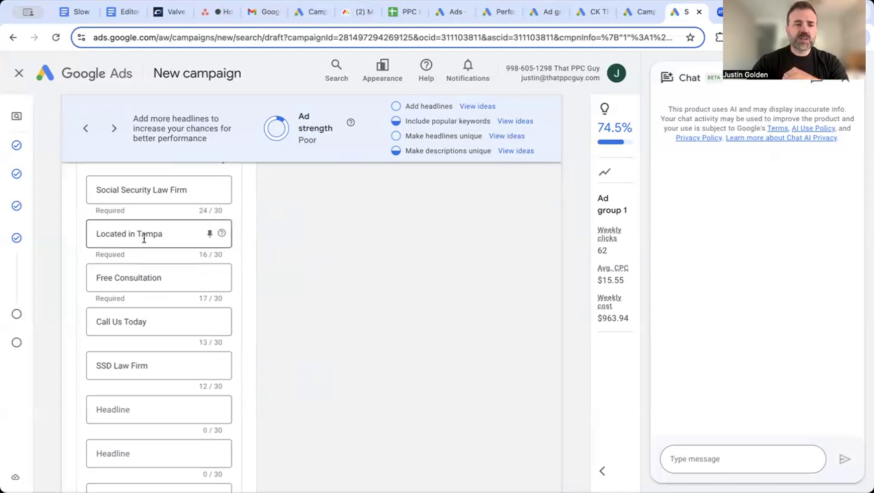
scroll(218, 330, "down", 2)
scroll(218, 331, "down", 10)
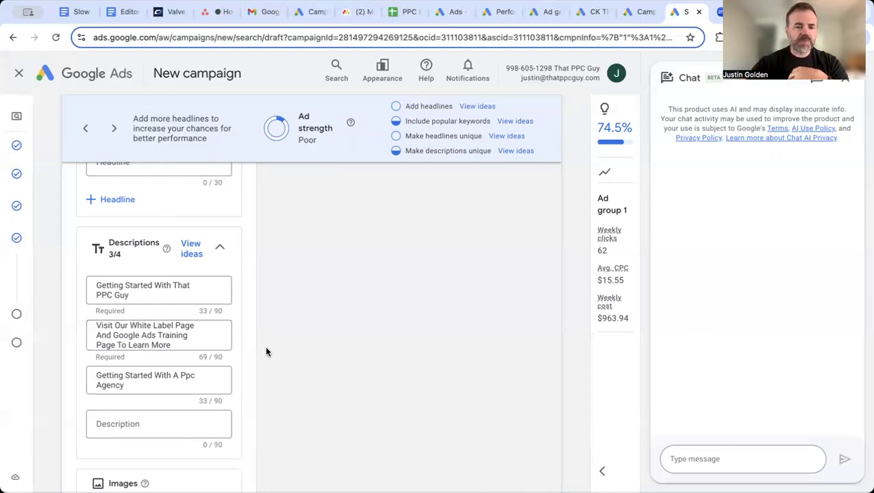
scroll(265, 349, "down", 5)
scroll(205, 397, "down", 2)
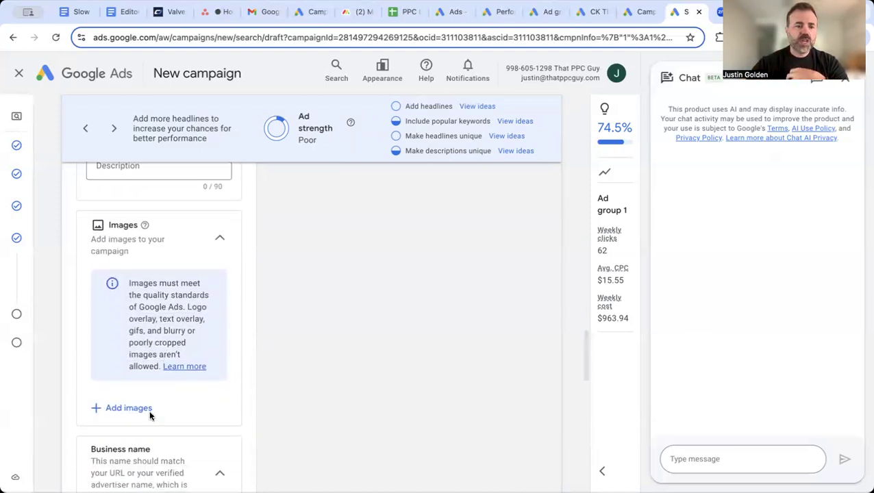
left_click(105, 409)
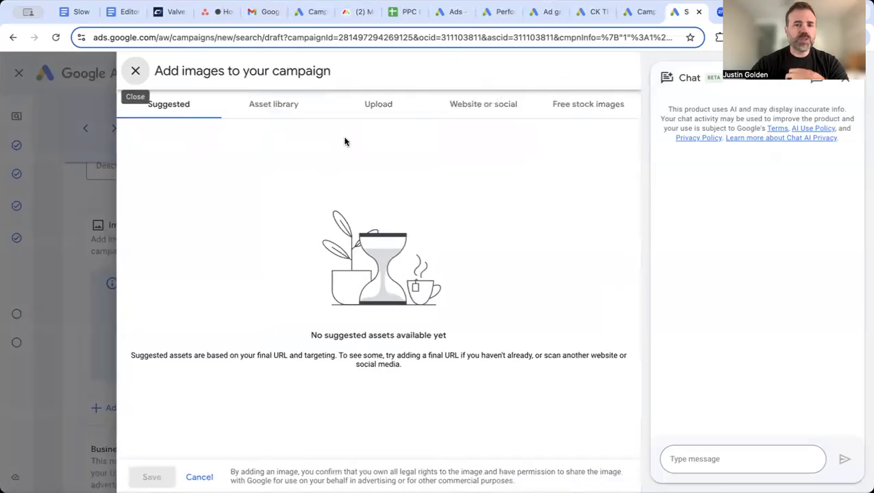
left_click(477, 106)
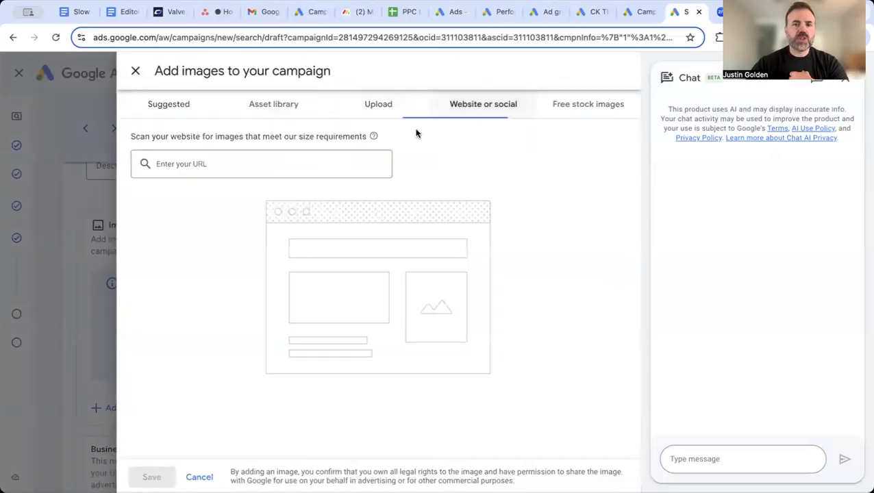
left_click(191, 167)
type("http://t")
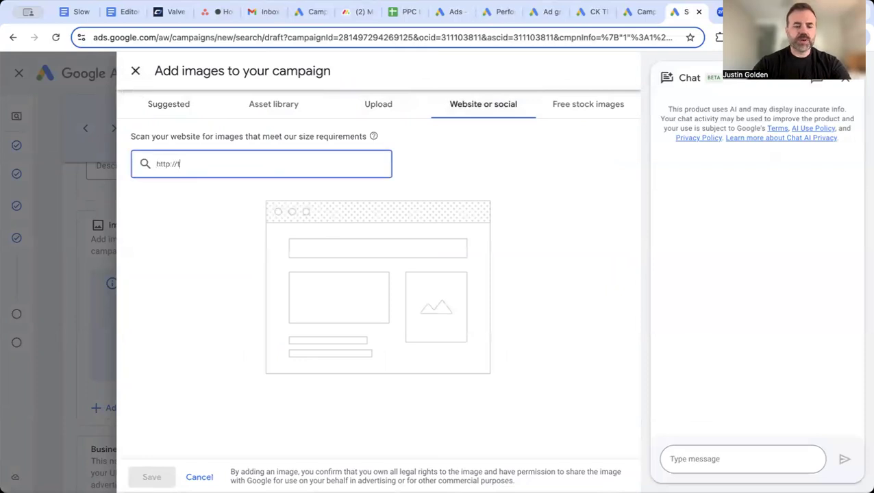
type("hatppcguy.com")
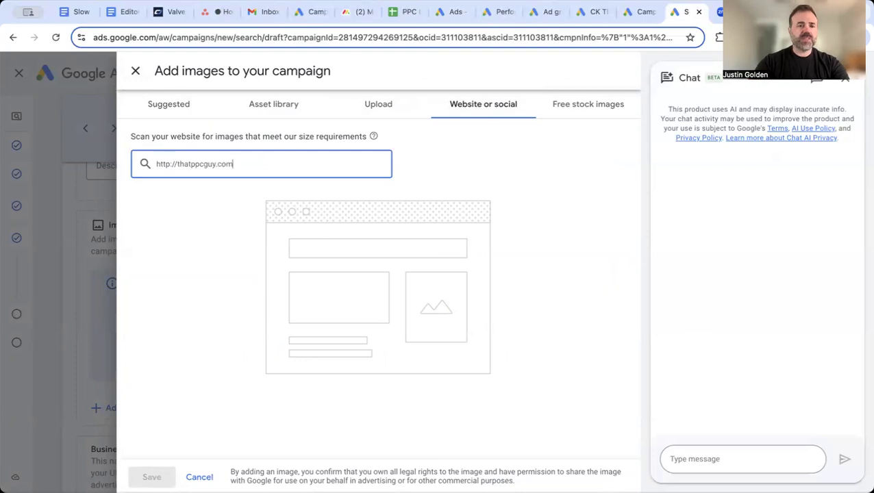
key("Return")
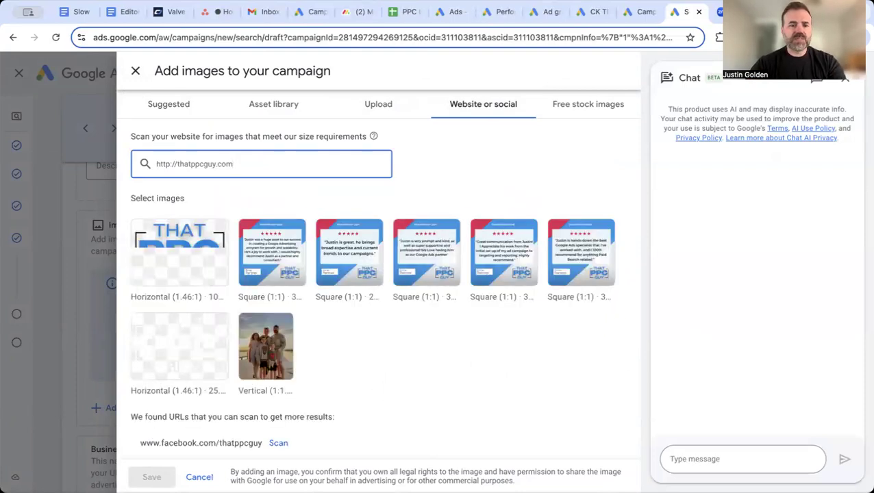
scroll(314, 333, "down", 3)
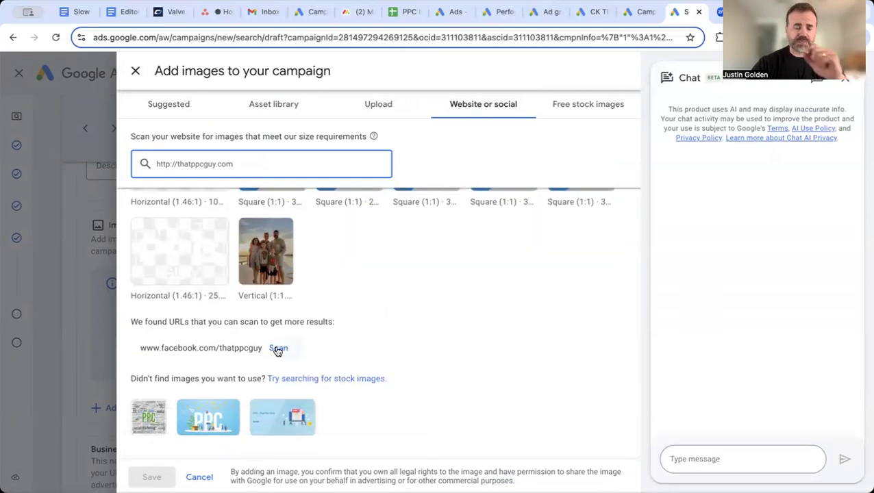
Search the free stock images for 'law firm'
left_click(574, 111)
left_click(257, 190)
type("law firm")
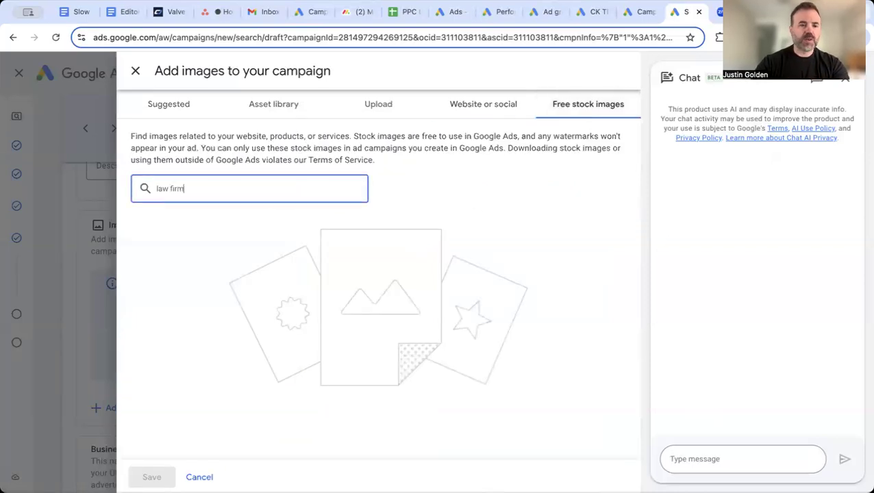
key("Return")
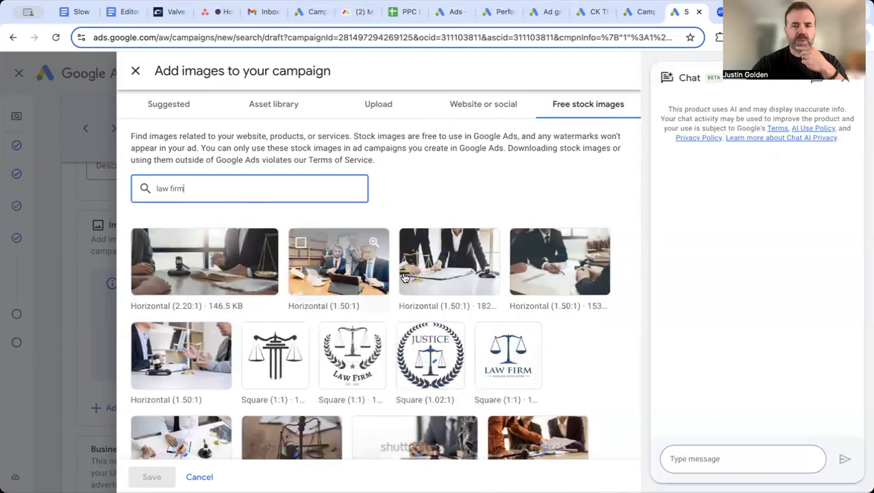
mouse_move(520, 274)
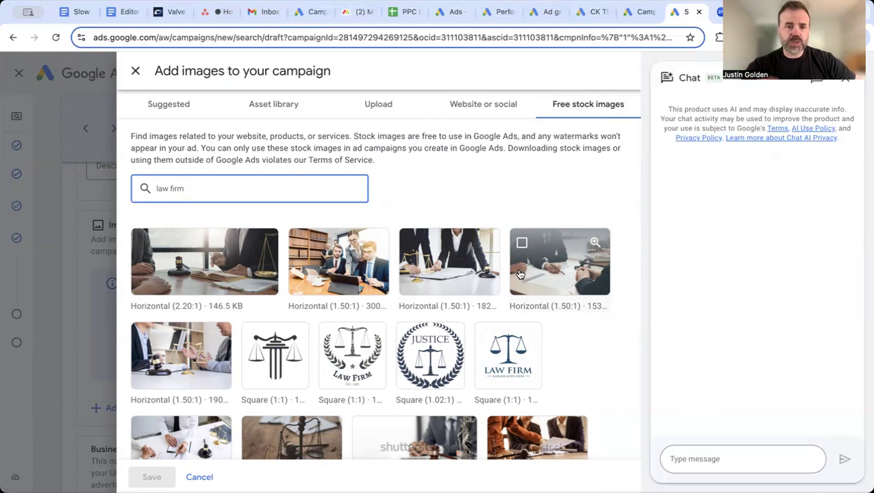
Close the image picker and enter 'That PPC Guy' as the business name
left_click(199, 477)
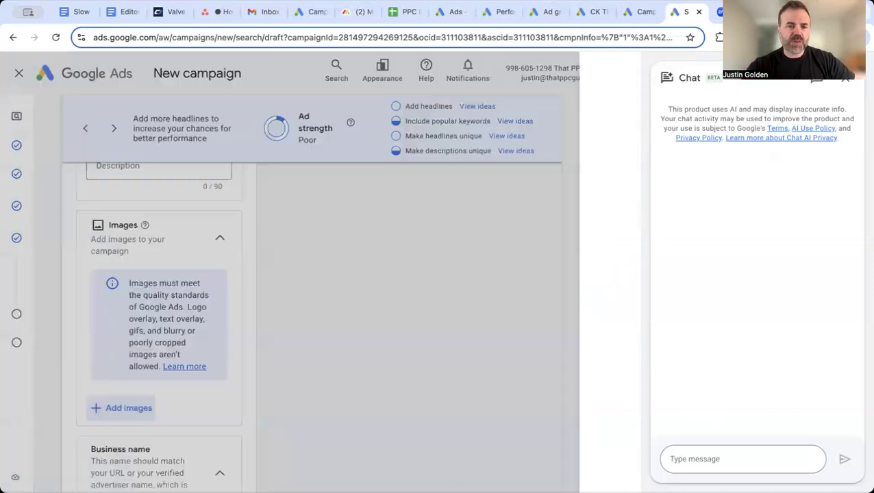
scroll(268, 372, "down", 3)
left_click(152, 352)
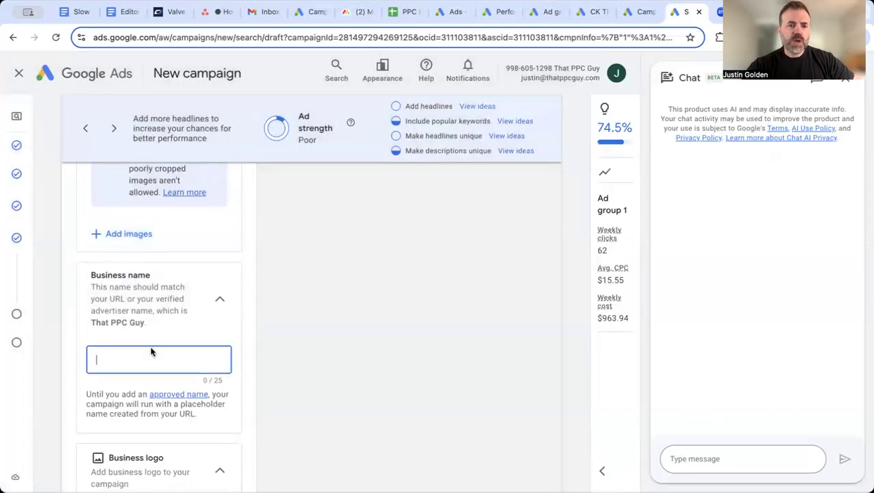
type("That PPC Guy")
key("BackSpace")
key("BackSpace")
key("BackSpace")
key("BackSpace")
key("BackSpace")
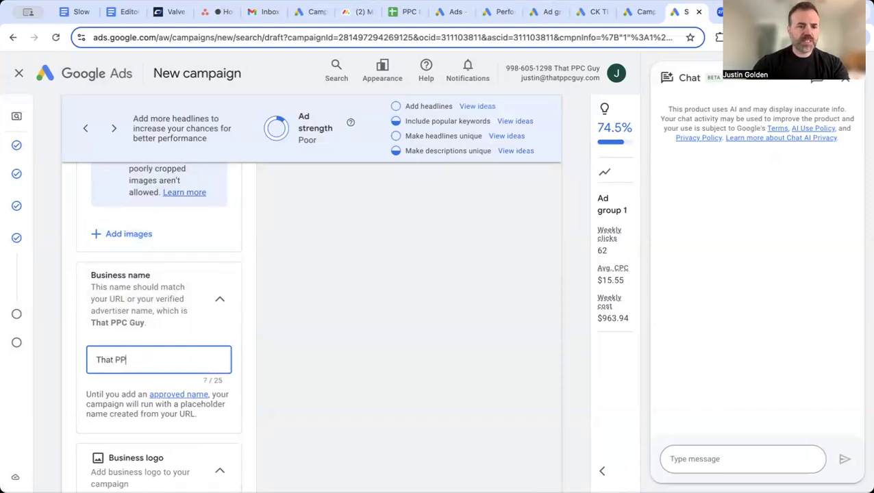
type("C Guy")
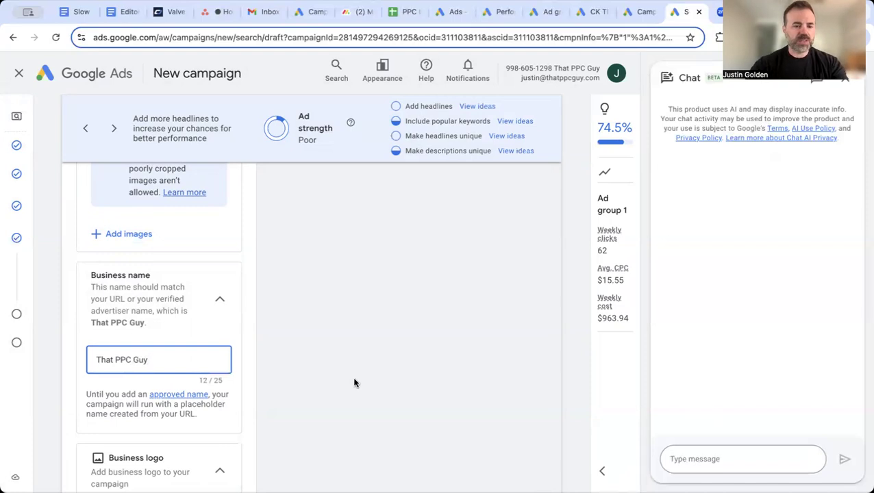
Try taking the business logo from thatppcguy.com, then back out of cropping it
scroll(353, 383, "down", 3)
left_click(127, 378)
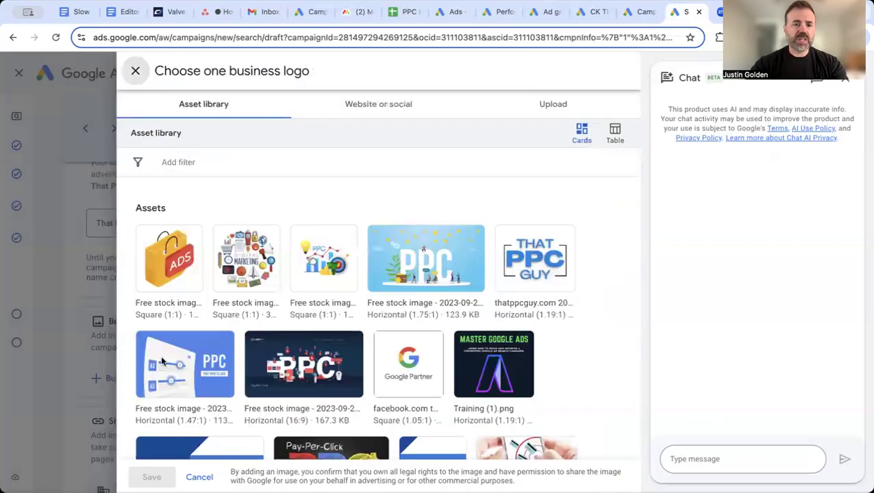
left_click(384, 110)
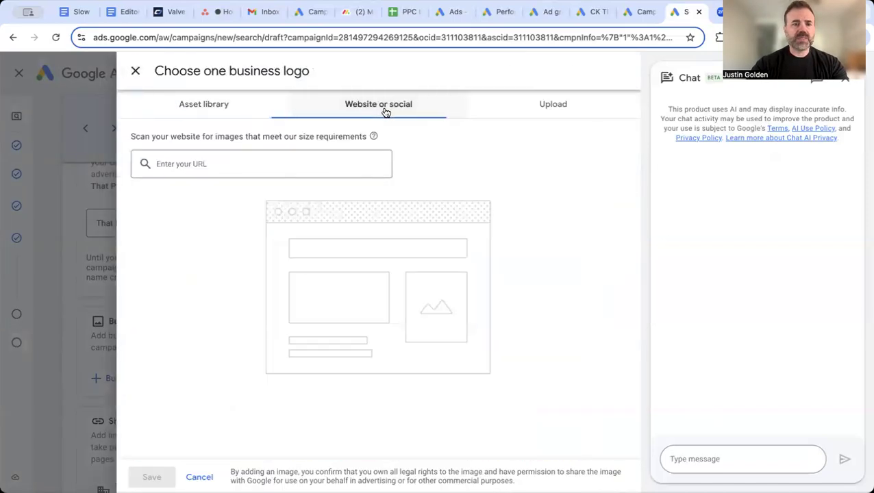
left_click(270, 163)
type("thatppc")
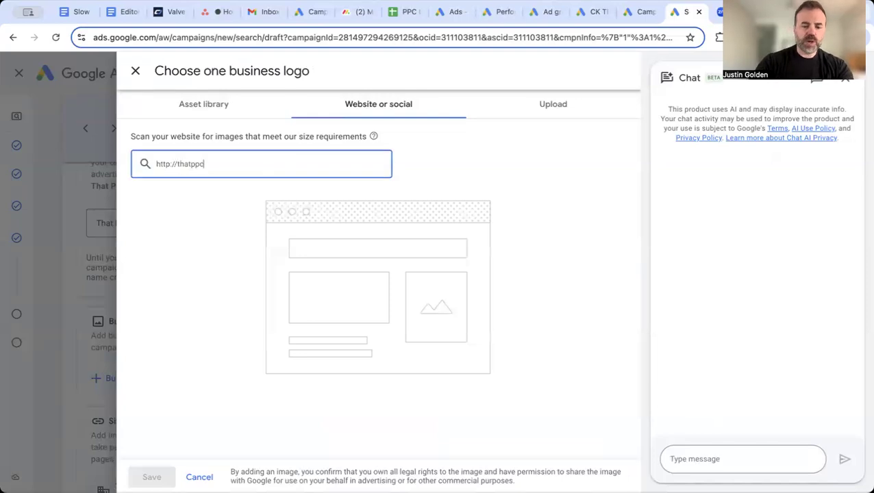
type("guy.com")
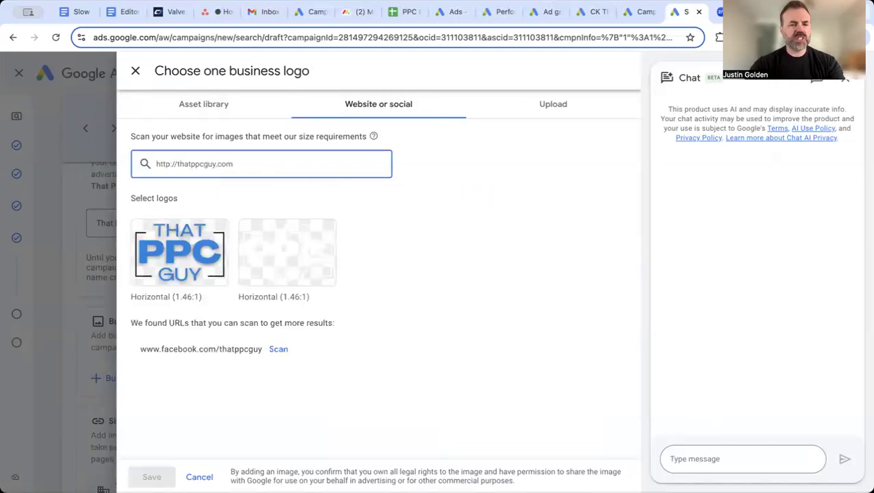
left_click(165, 225)
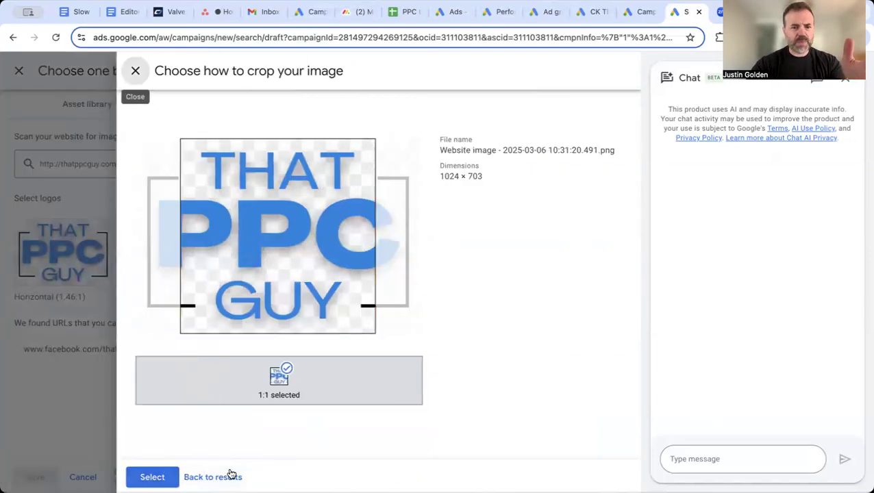
left_click(213, 477)
Choose the THAT PPC GUY logo from the asset library with a square crop and save it
left_click(216, 111)
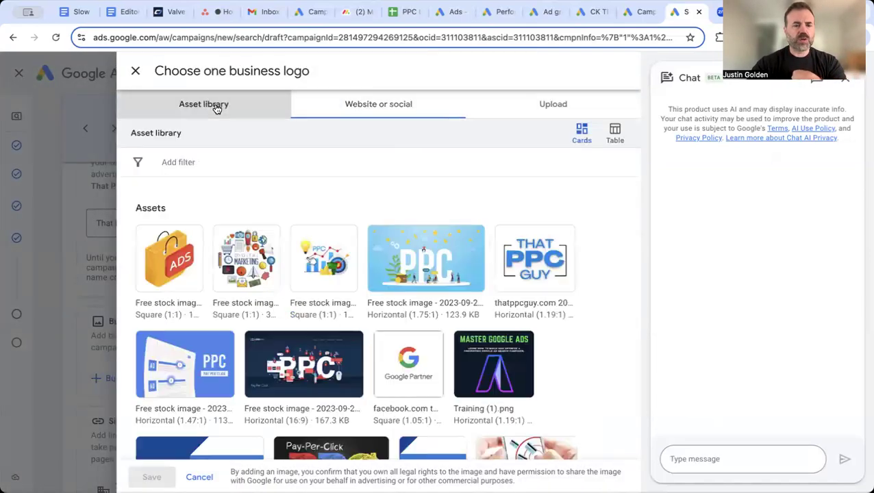
scroll(320, 245, "down", 1)
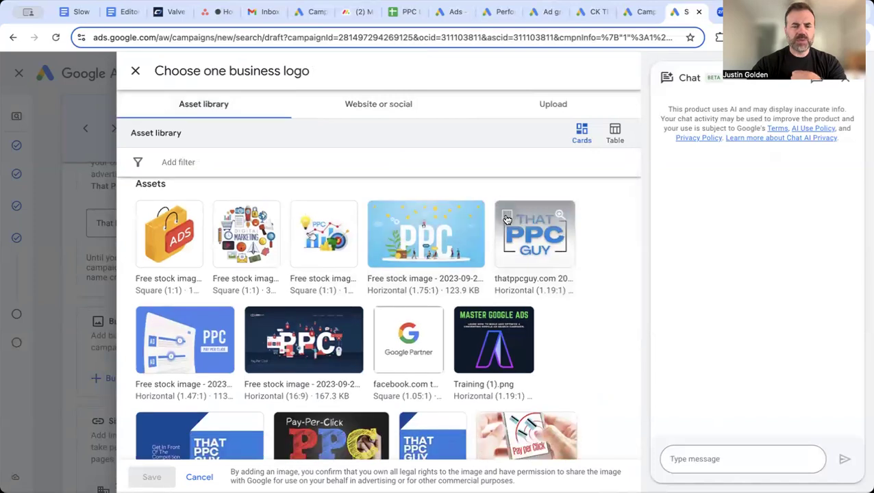
left_click(506, 219)
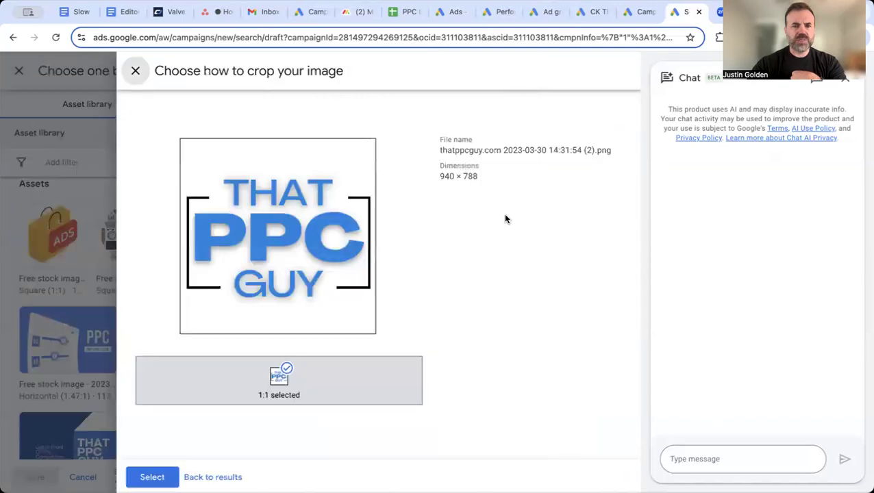
left_click(155, 475)
left_click(151, 477)
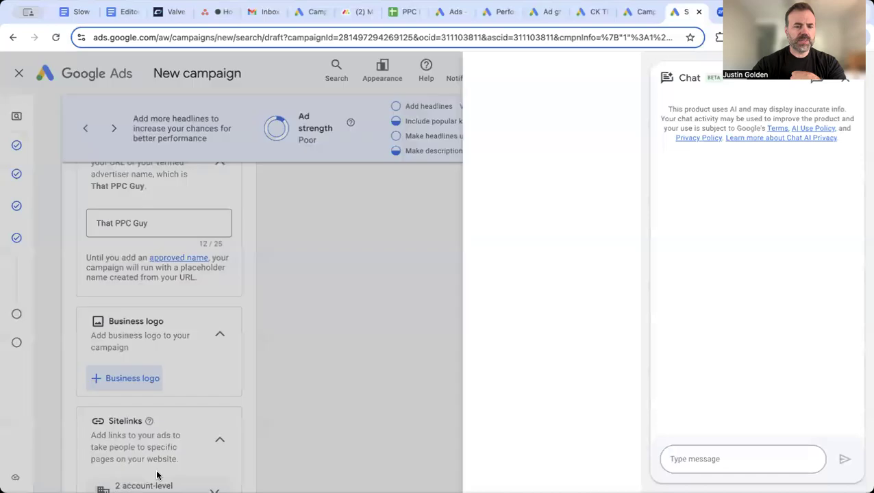
scroll(302, 378, "down", 5)
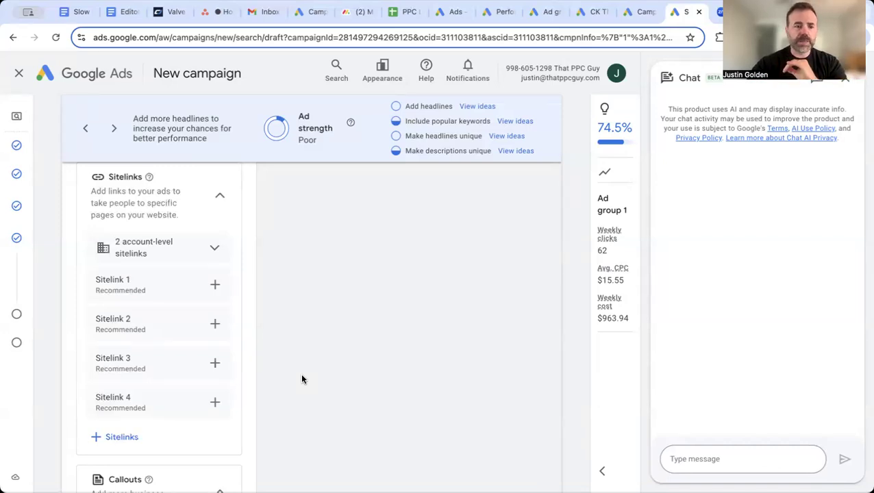
scroll(302, 379, "down", 3)
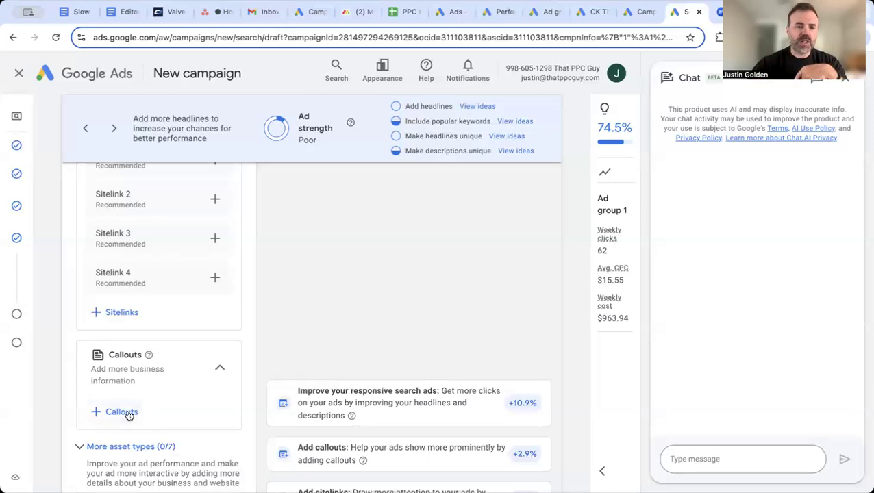
left_click(128, 413)
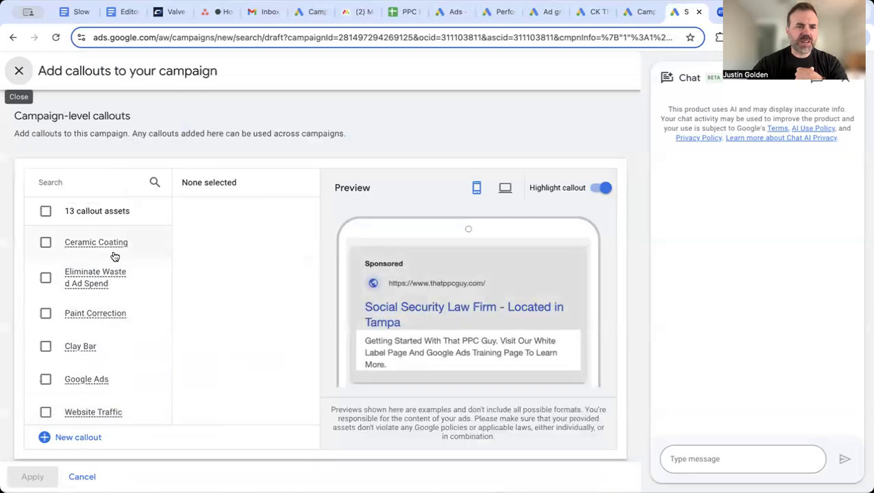
scroll(86, 353, "down", 1)
scroll(75, 287, "down", 1)
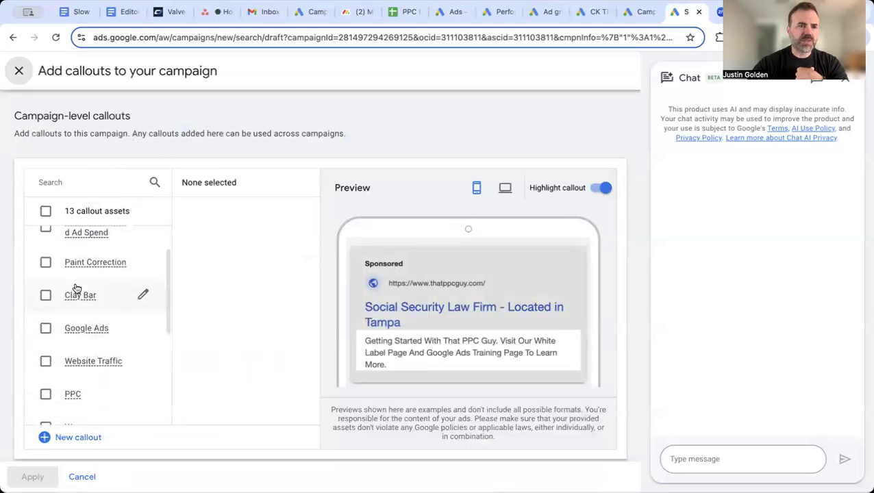
scroll(52, 365, "down", 3)
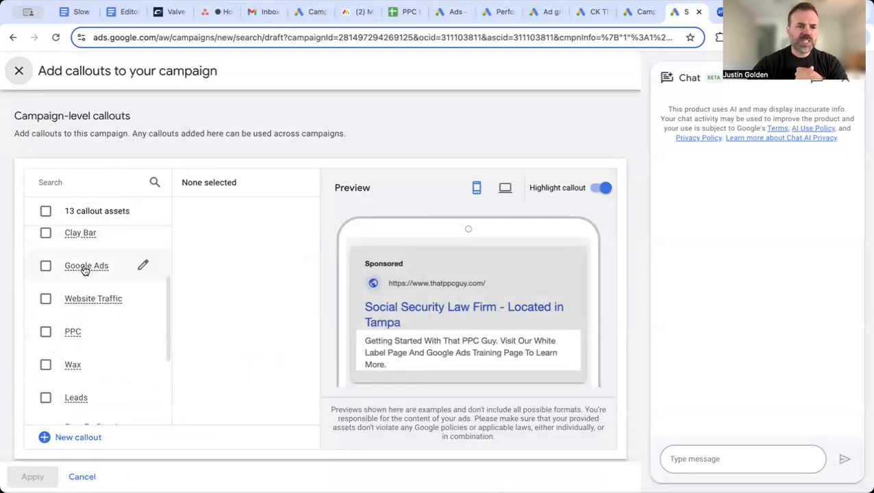
scroll(68, 328, "down", 3)
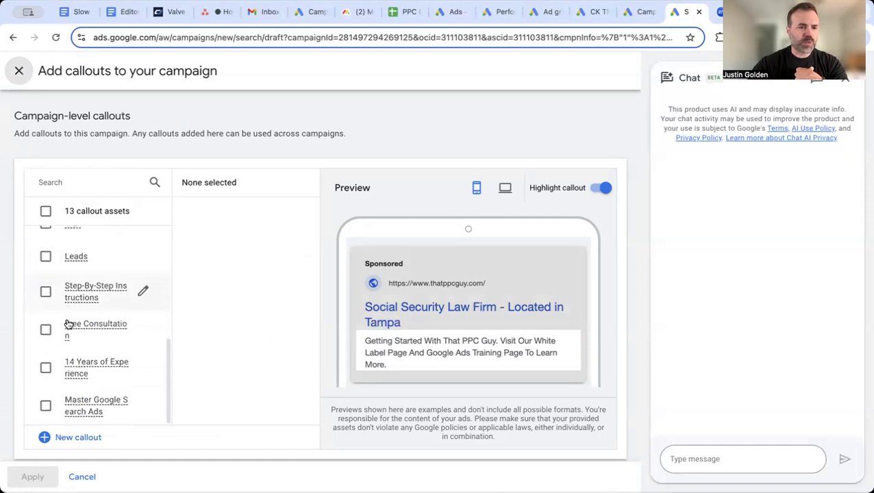
scroll(74, 308, "down", 1)
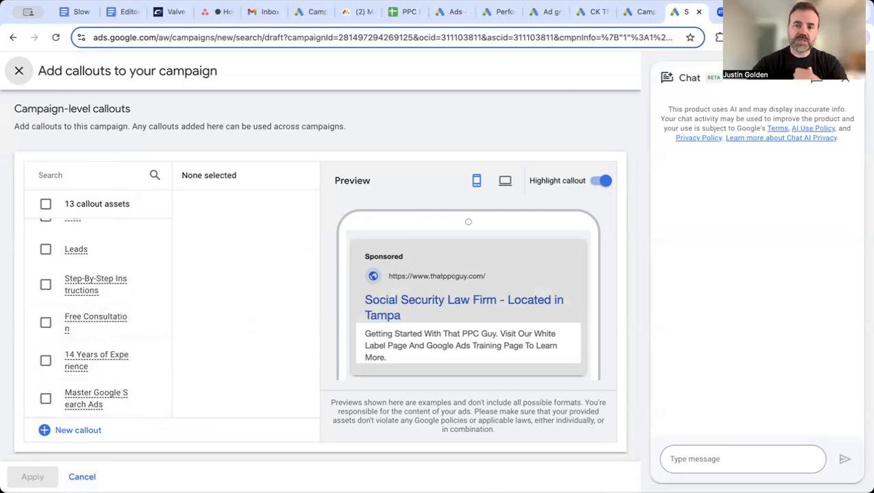
left_click(82, 477)
scroll(203, 329, "down", 2)
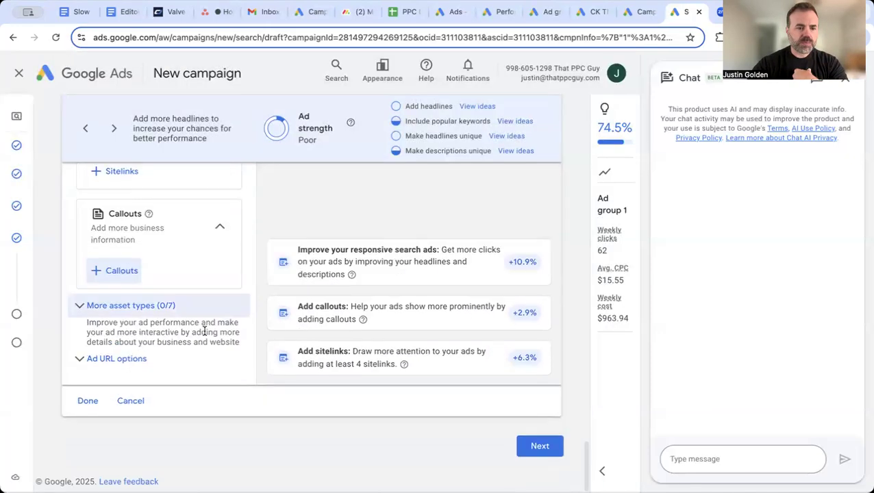
Finish the ad, replace the 137.71 budget with a custom $1.00 daily budget, and continue to review
left_click(85, 402)
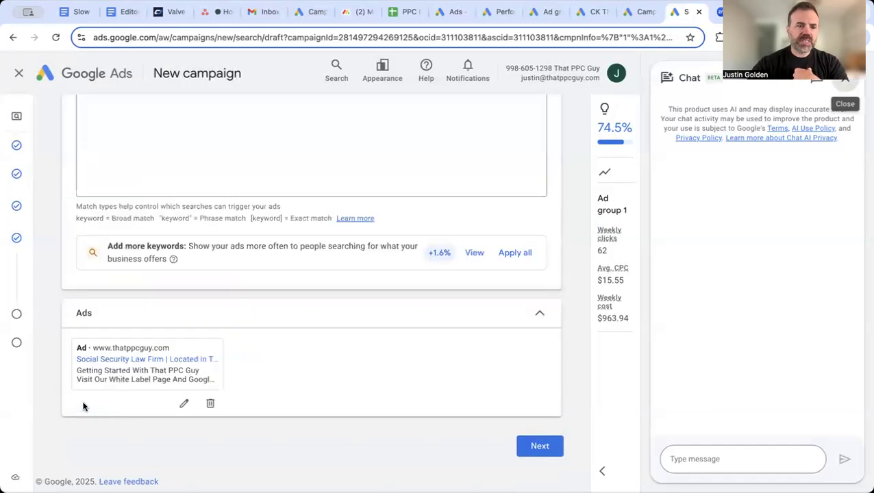
left_click(534, 453)
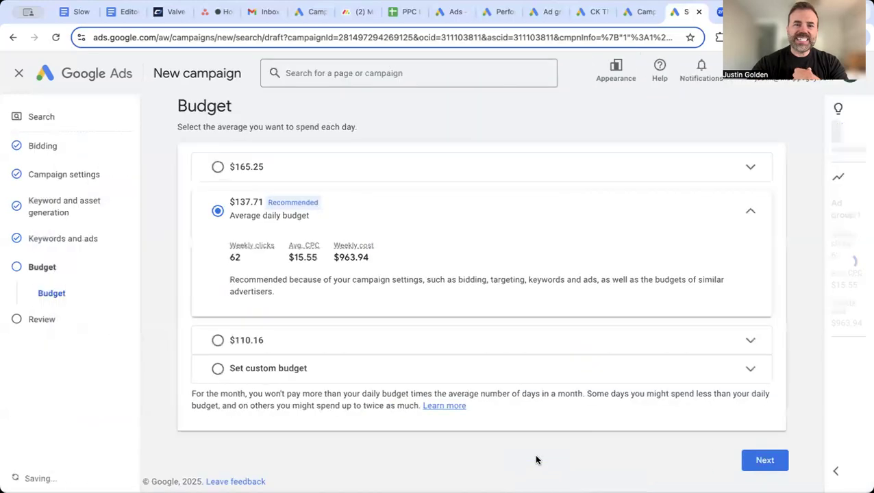
left_click(279, 368)
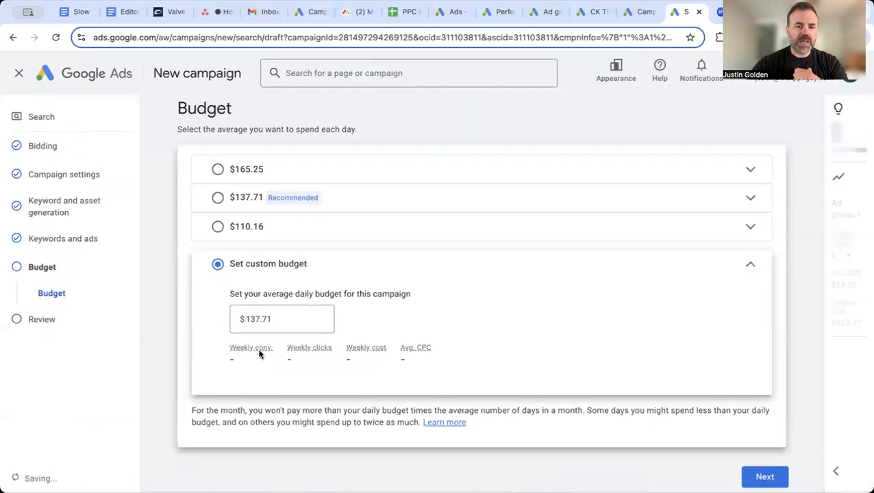
double_click(253, 323)
type("1.00")
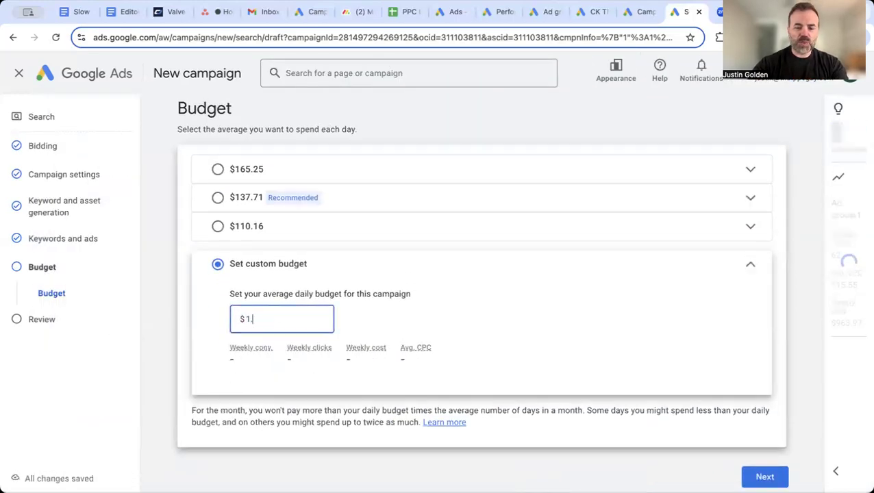
left_click(765, 476)
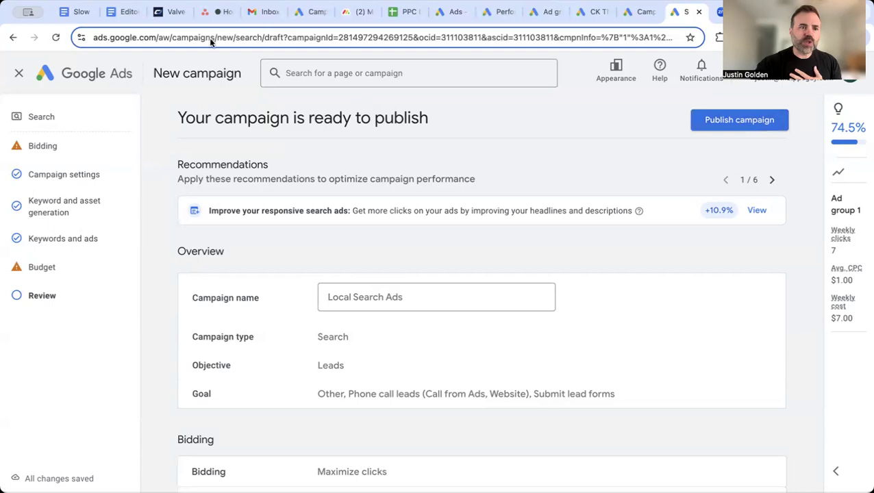
Exit the campaign editor and save Local Search Ads as a draft for later
left_click(18, 73)
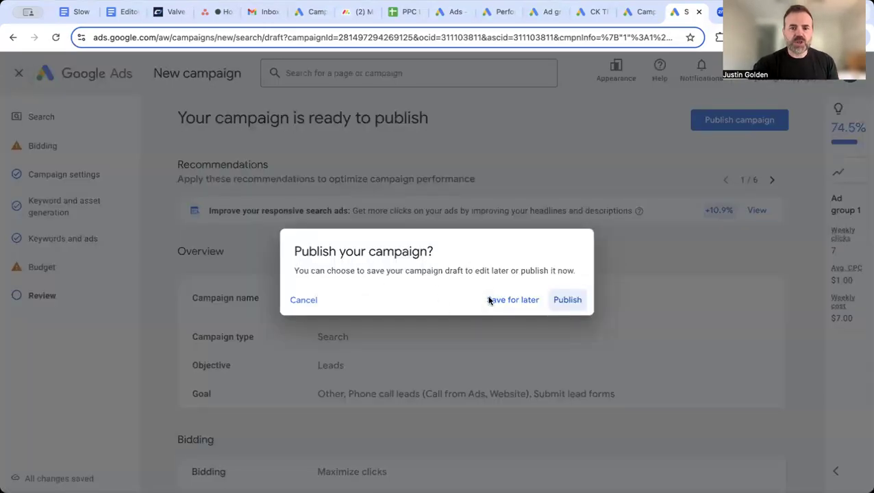
left_click(516, 301)
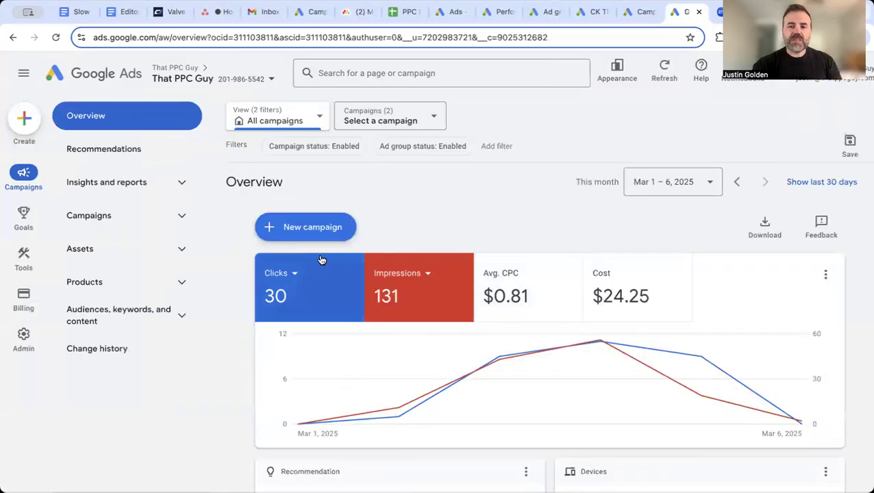
View the Search terms report filtered to That PPC Guy - Search, then go to account settings
left_click(174, 190)
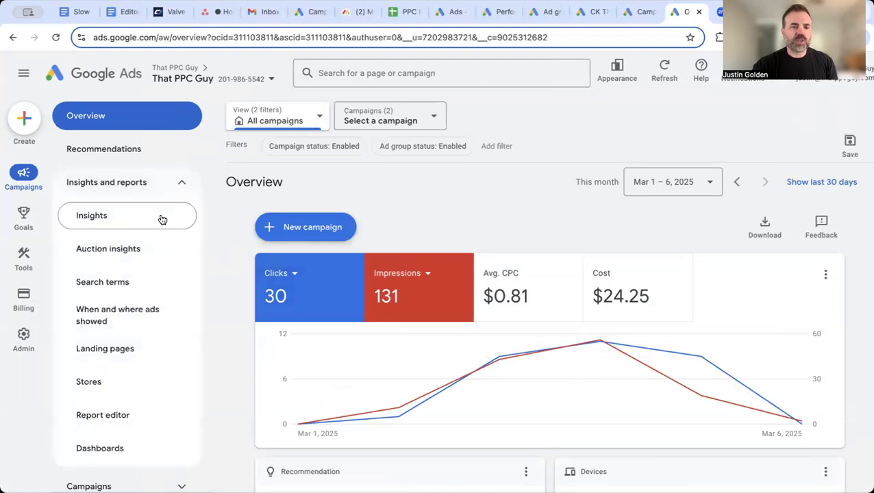
left_click(135, 287)
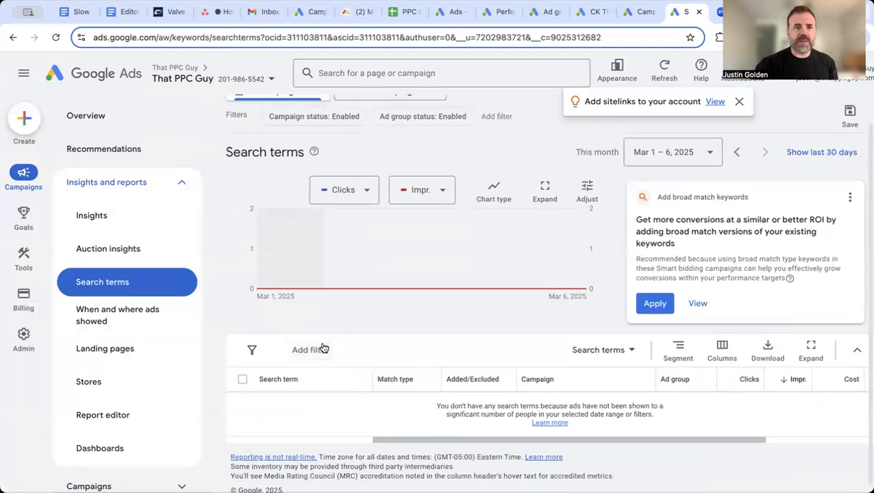
left_click(291, 121)
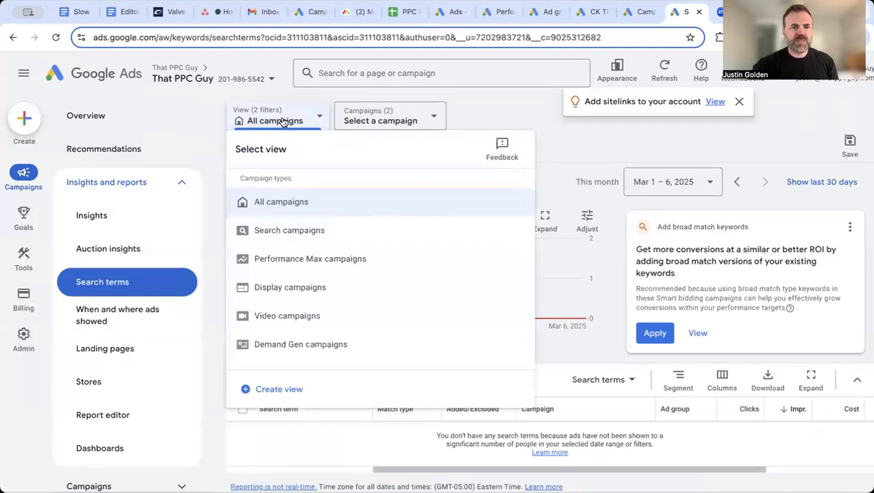
left_click(277, 203)
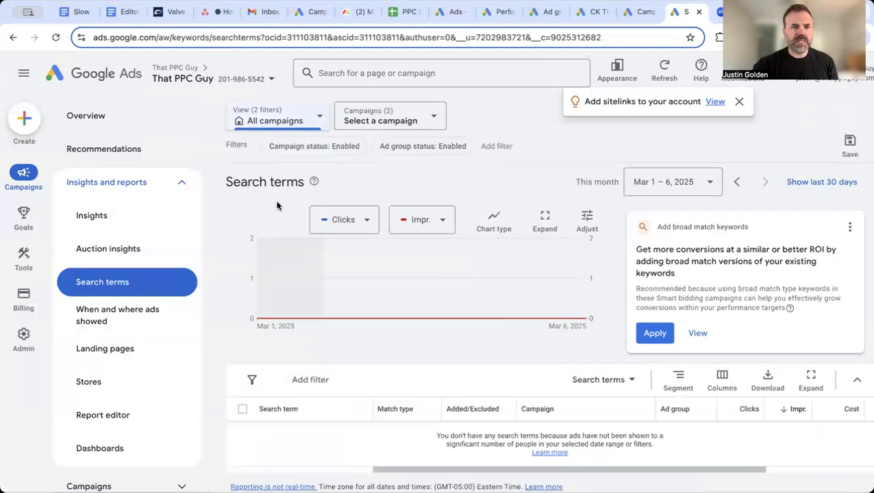
left_click(433, 118)
left_click(406, 259)
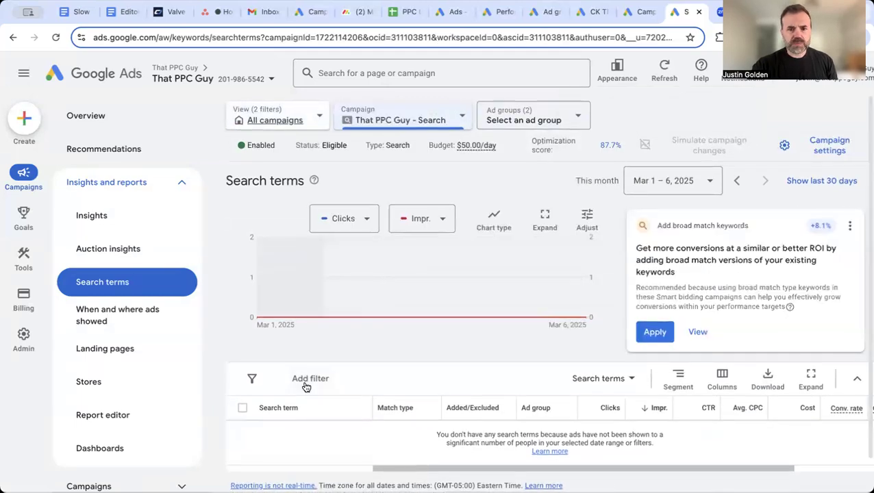
scroll(304, 385, "down", 1)
scroll(339, 307, "down", 1)
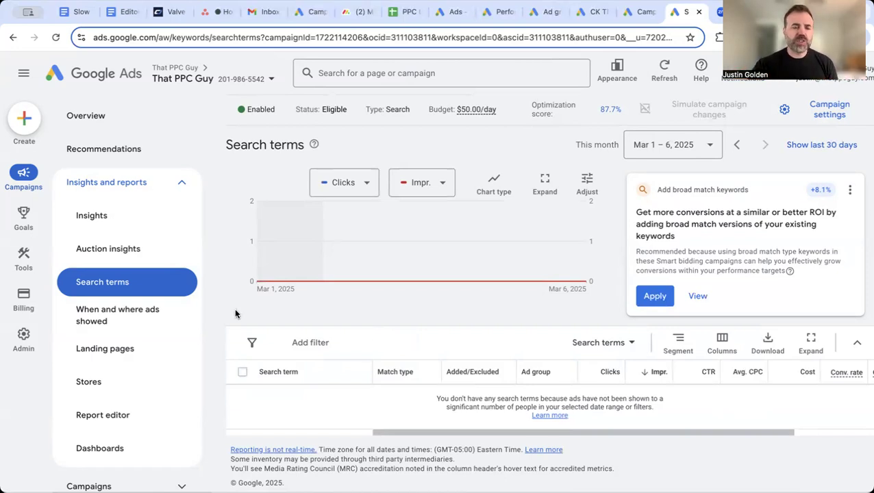
mouse_move(22, 343)
left_click(23, 335)
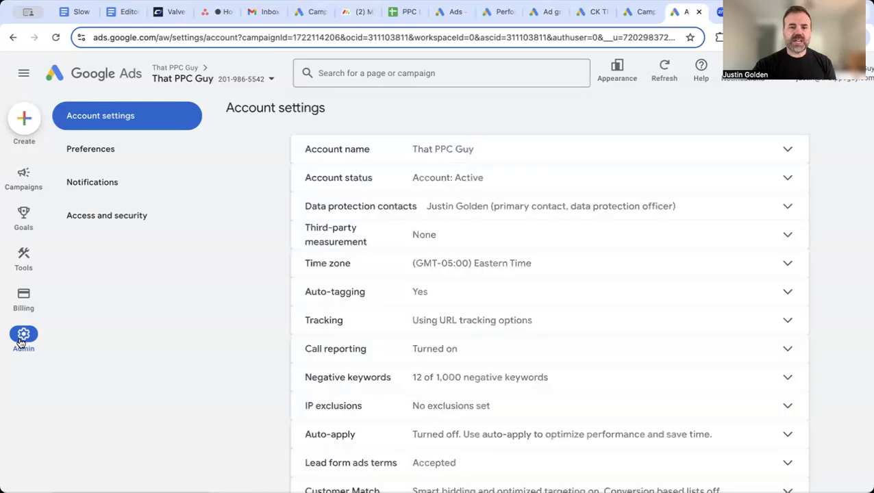
Expand Negative keywords in Account settings and open the empty Add negative keywords entry box
left_click(356, 380)
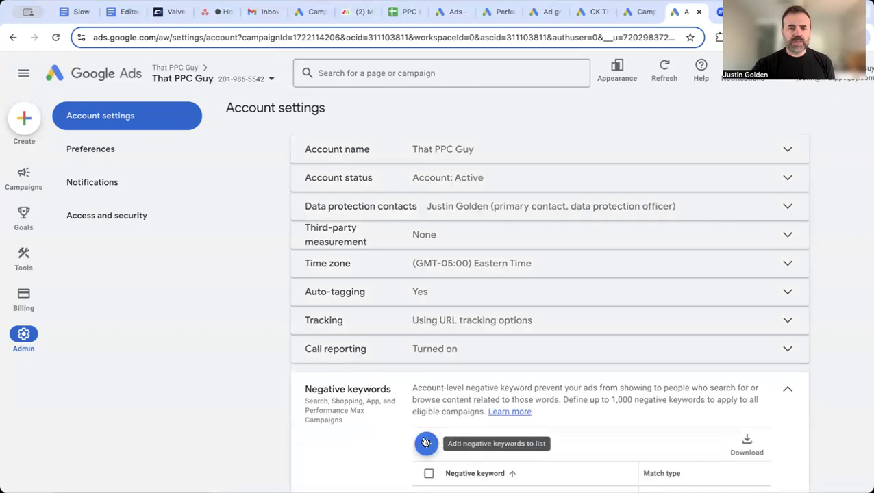
left_click(423, 441)
left_click(299, 212)
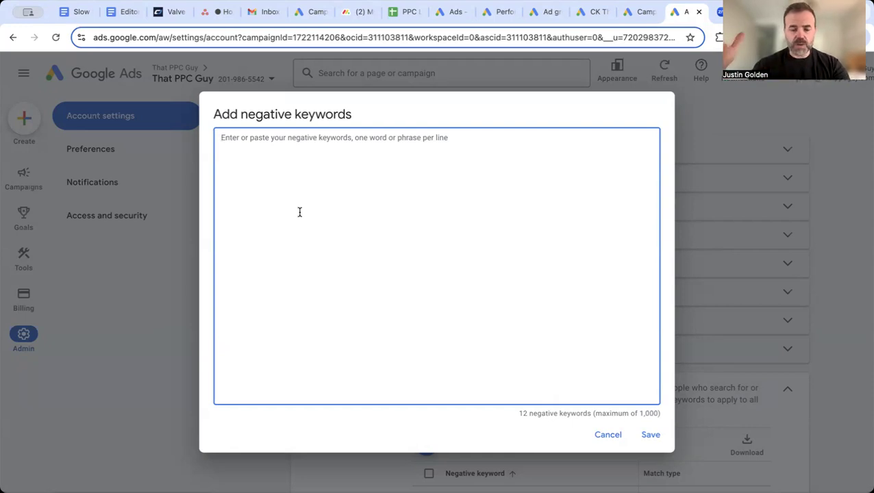
Enter jobs, salary, costs, hiring and bar exam one per line as negative keywords and save
type("jobs")
key("Return")
type("salary")
key("Return")
type("costs")
key("Return")
type("hiring")
key("Return")
type("bar")
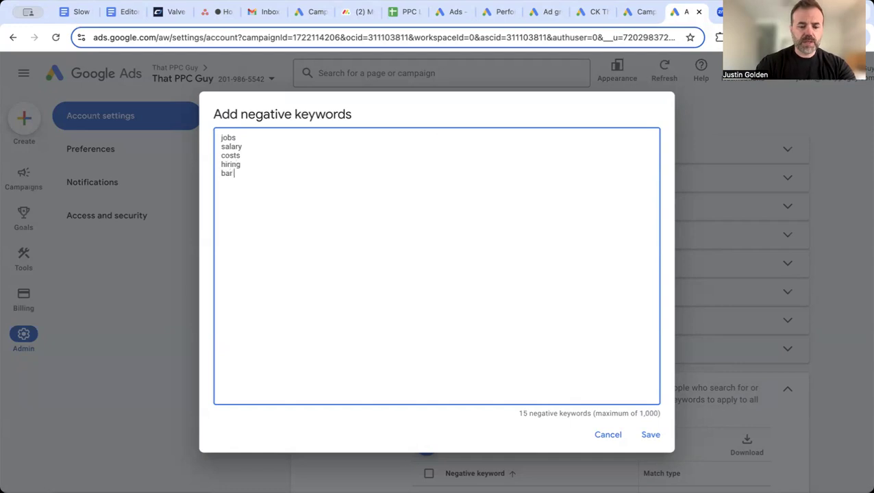
type(" exam")
key("Return")
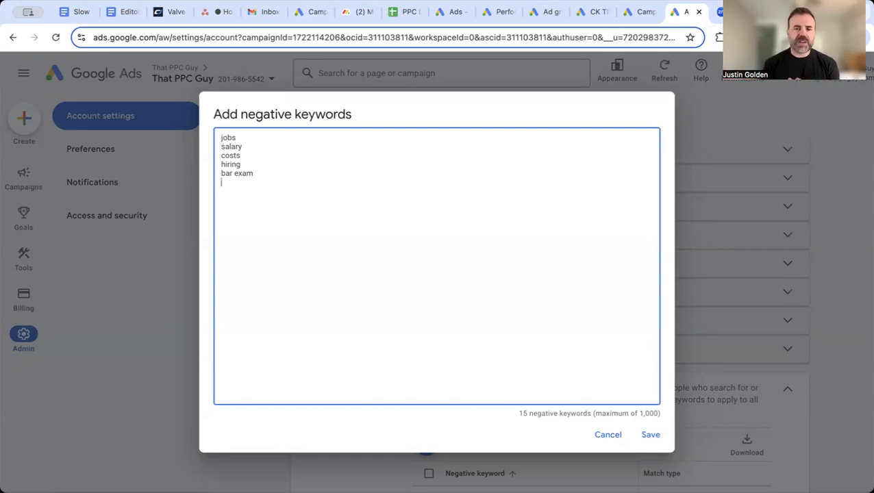
left_click(648, 435)
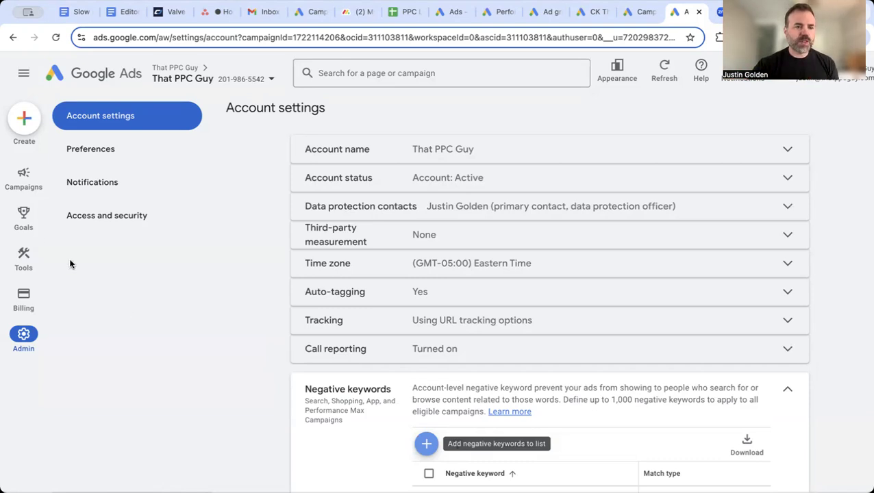
Create a Phone calls conversion action for calls from ads using call assets or call ads
left_click(26, 221)
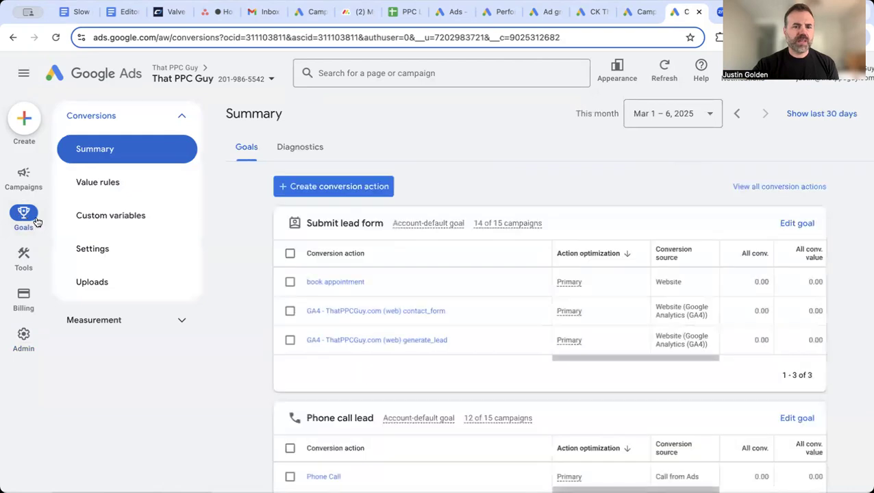
left_click(306, 190)
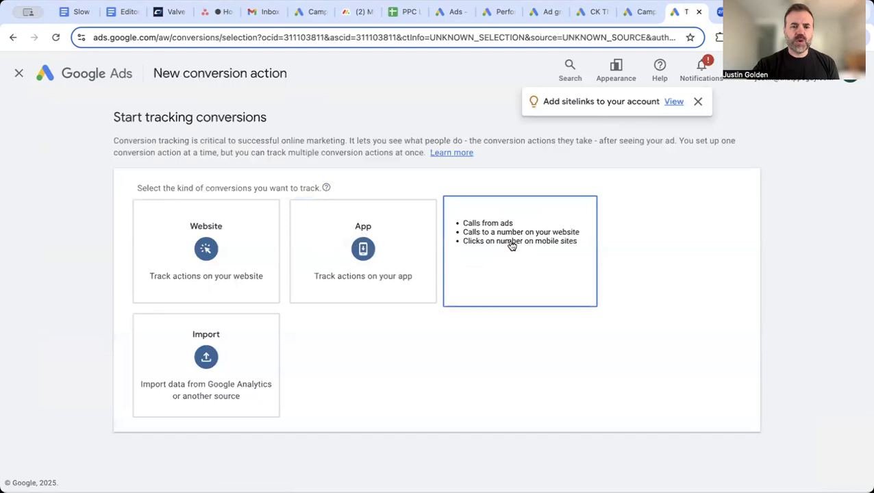
left_click(511, 246)
scroll(466, 329, "down", 3)
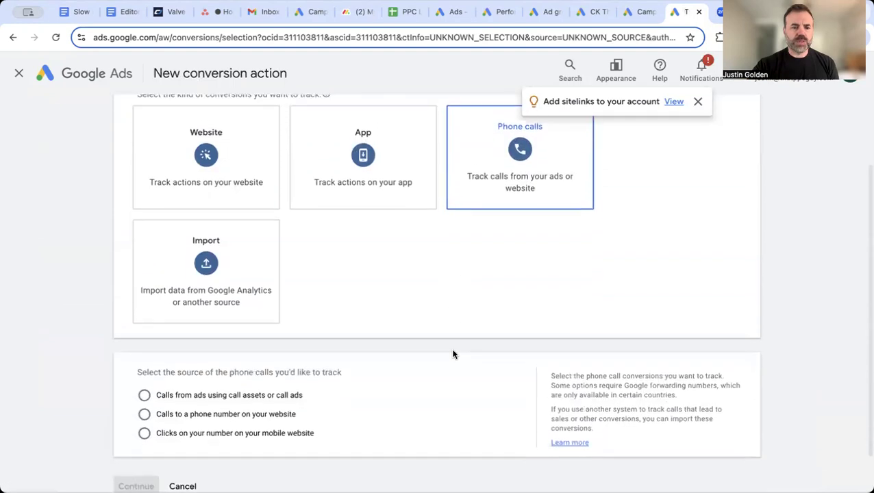
left_click(288, 375)
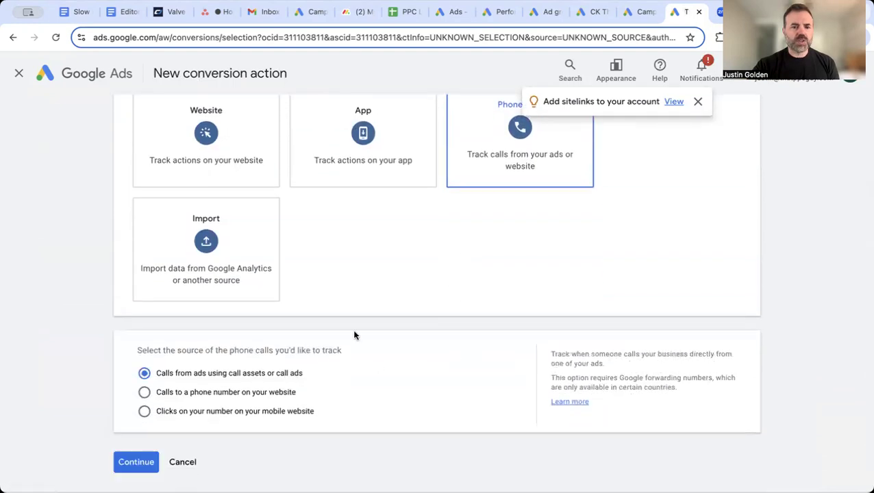
left_click(135, 462)
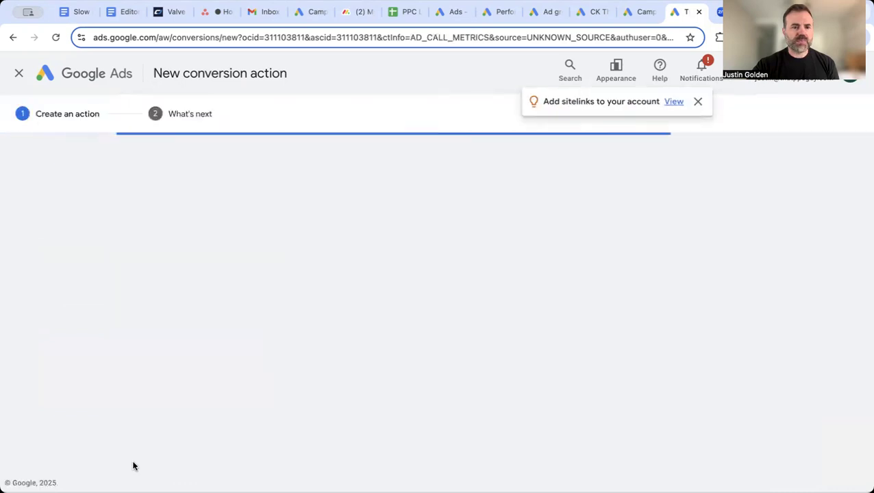
Name the conversion 'Phone Calls' and choose Don't use a value
type("P")
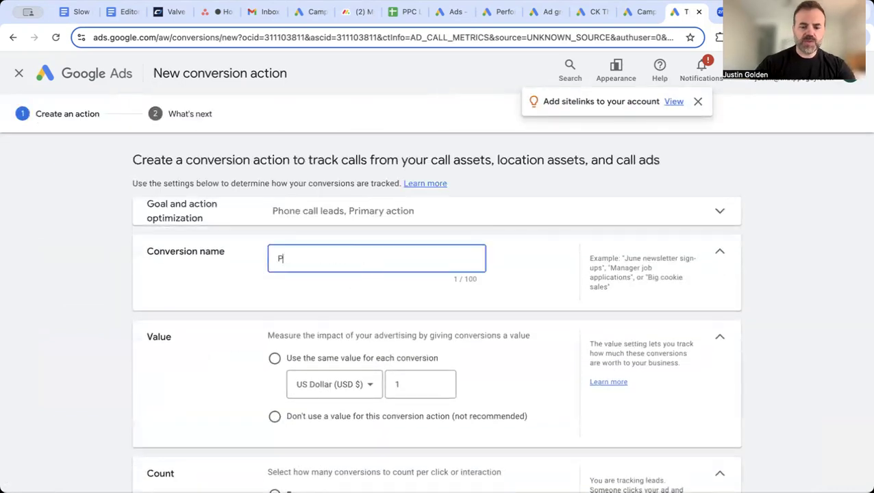
type("hone Calls")
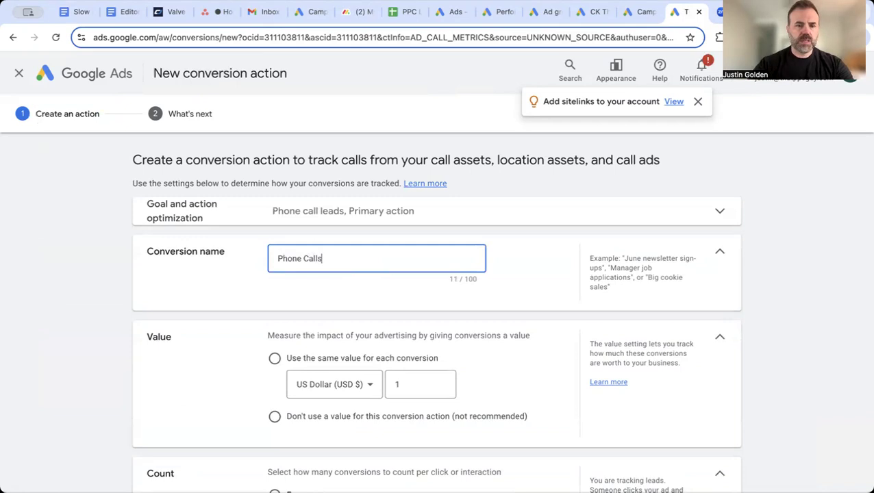
left_click(274, 416)
scroll(249, 412, "down", 2)
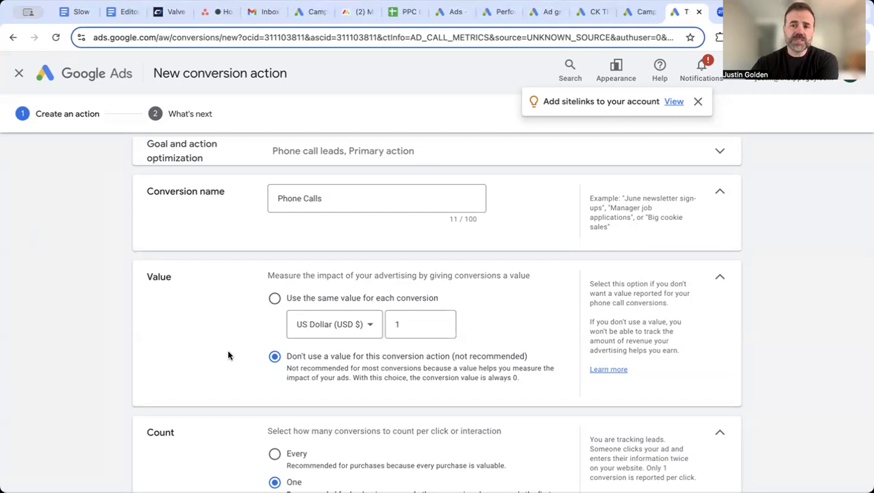
scroll(228, 355, "down", 2)
scroll(240, 315, "down", 1)
Set the conversion count to Every
left_click(274, 356)
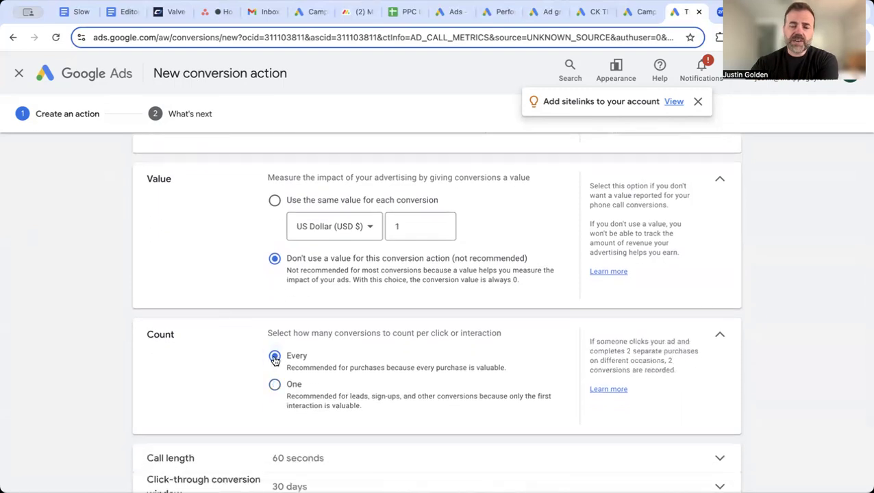
scroll(248, 375, "down", 1)
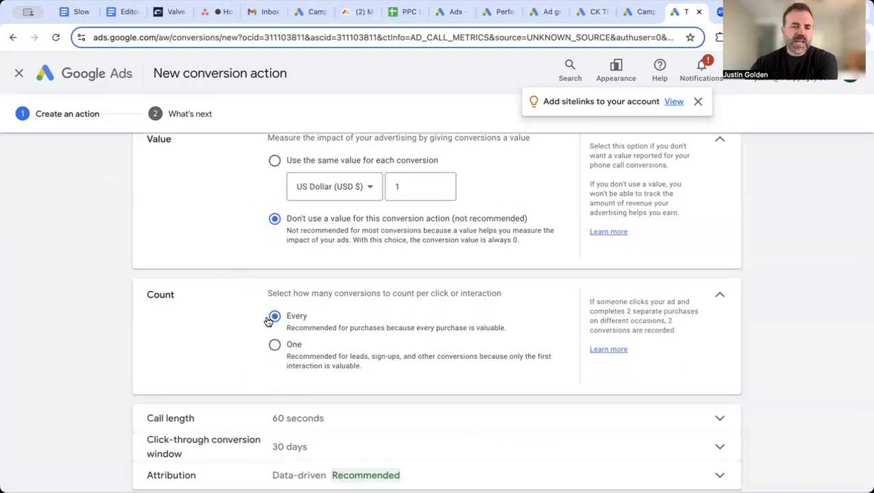
left_click(274, 350)
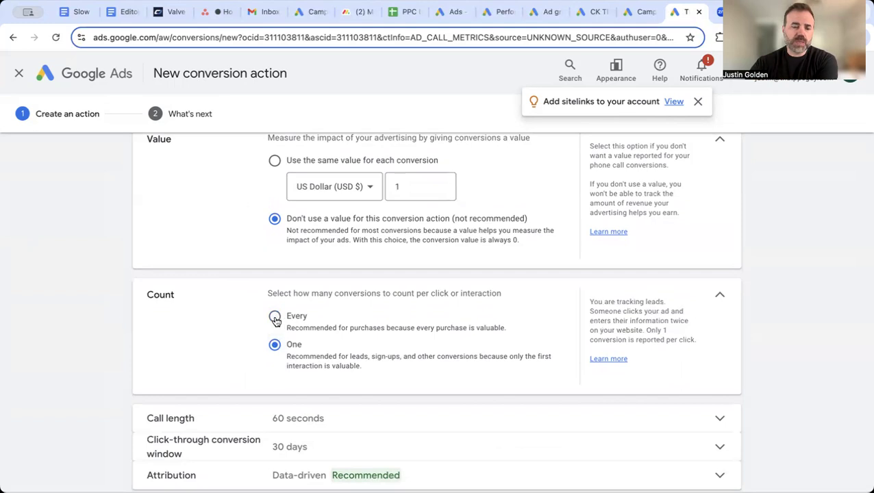
left_click(275, 317)
scroll(243, 339, "down", 2)
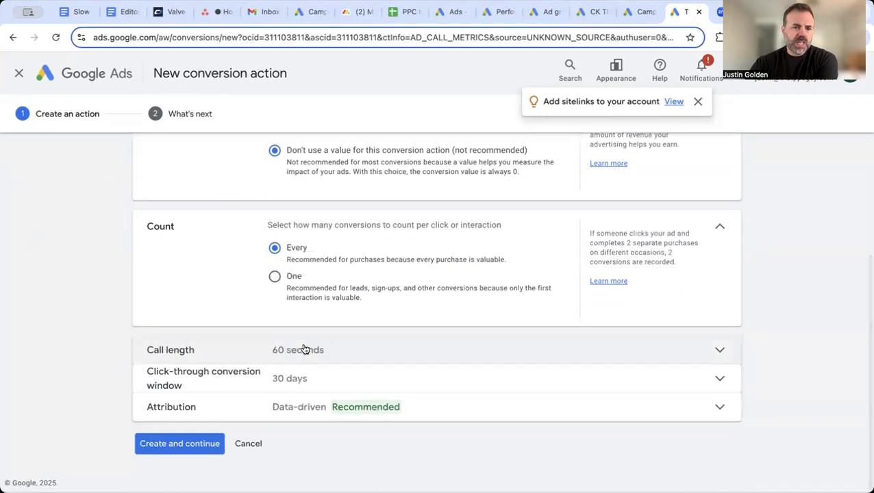
Require a 60-second minimum call length, then create the conversion action and finish
left_click(344, 352)
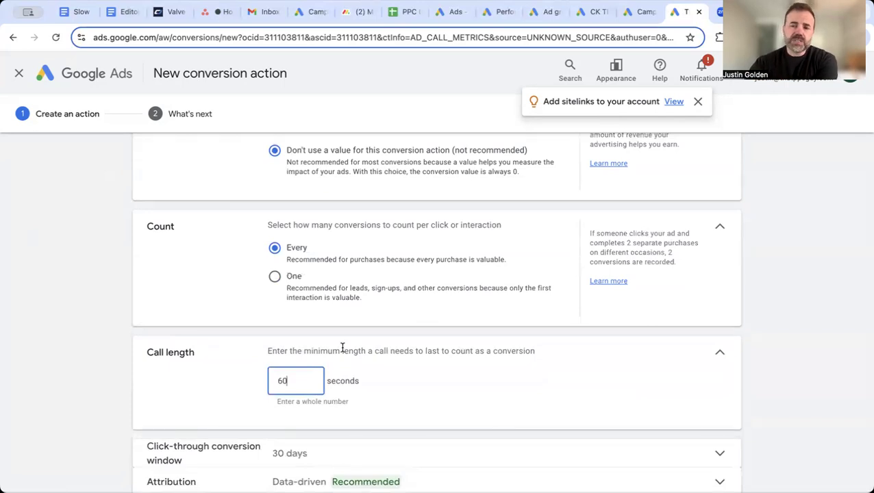
scroll(342, 347, "down", 1)
scroll(257, 348, "down", 1)
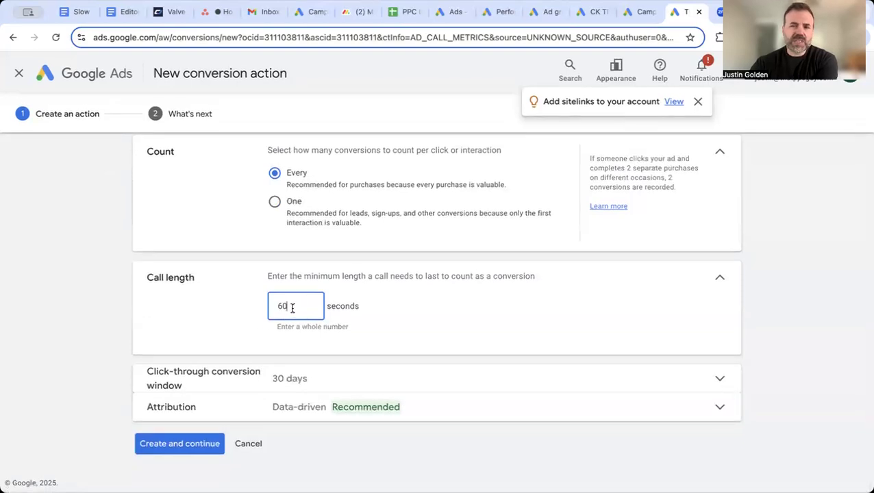
left_click(180, 445)
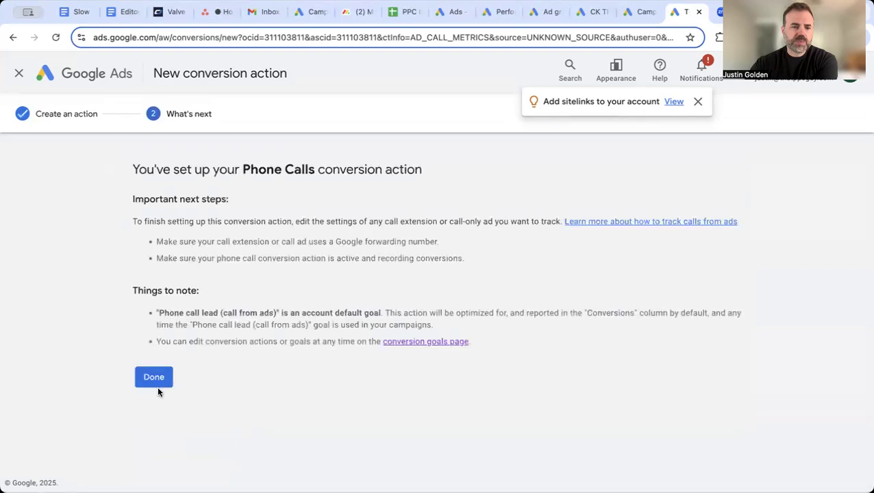
left_click(156, 377)
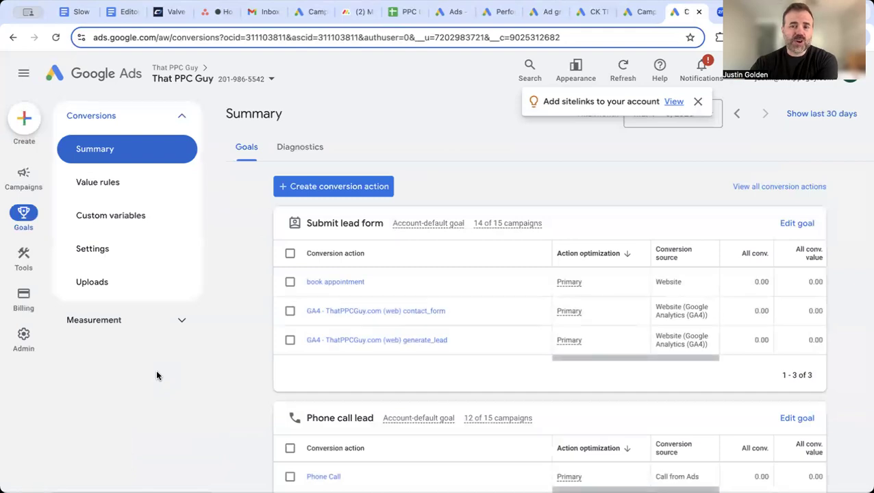
Show the campaign's assets filtered to call assets only
left_click(24, 179)
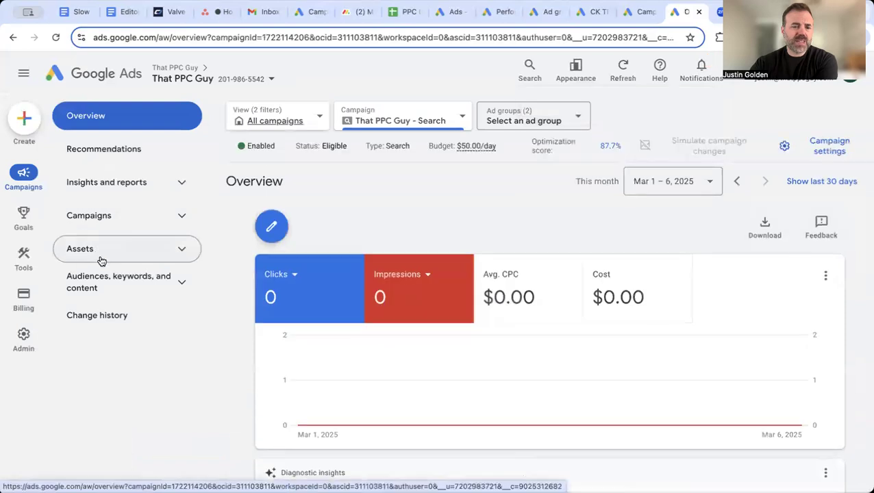
left_click(102, 254)
left_click(92, 283)
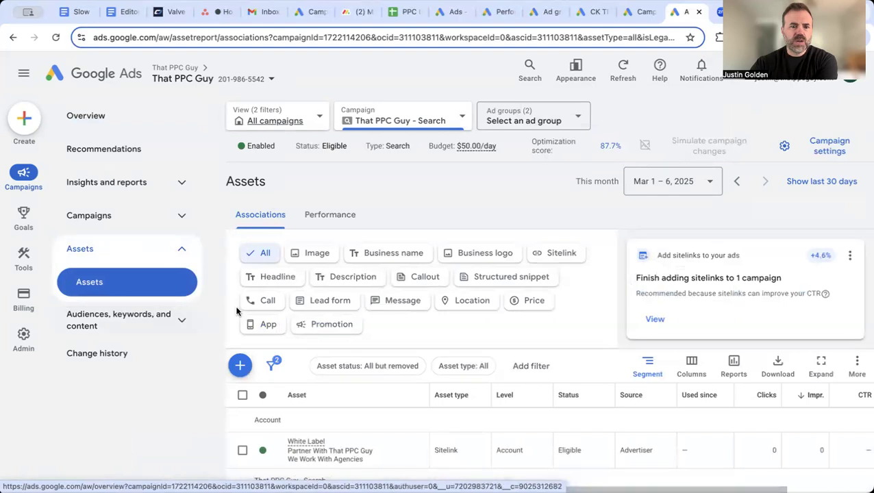
left_click(253, 304)
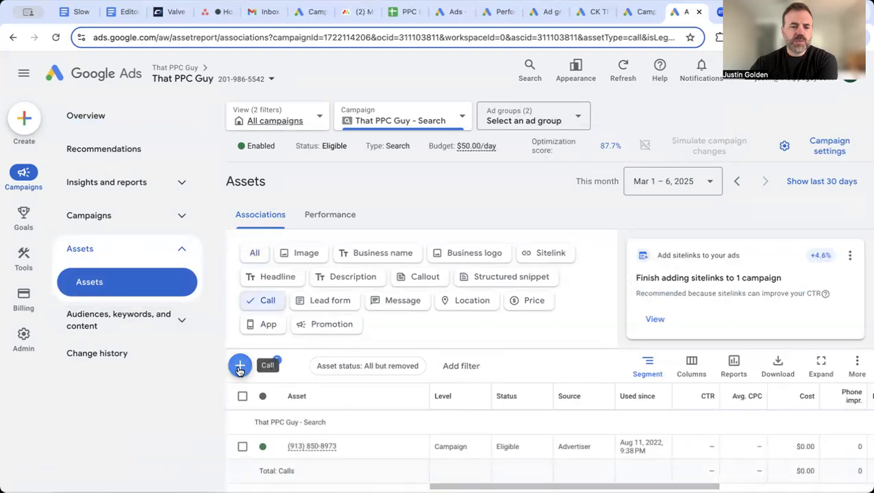
Start a new call asset and enter the firm's business phone number
left_click(240, 368)
left_click(190, 234)
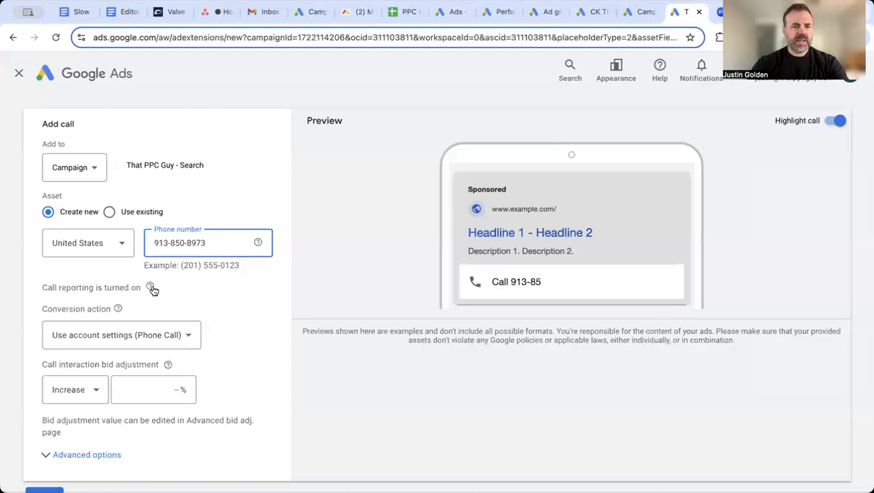
Link the new call asset to the Phone Calls conversion action and save it
left_click(175, 331)
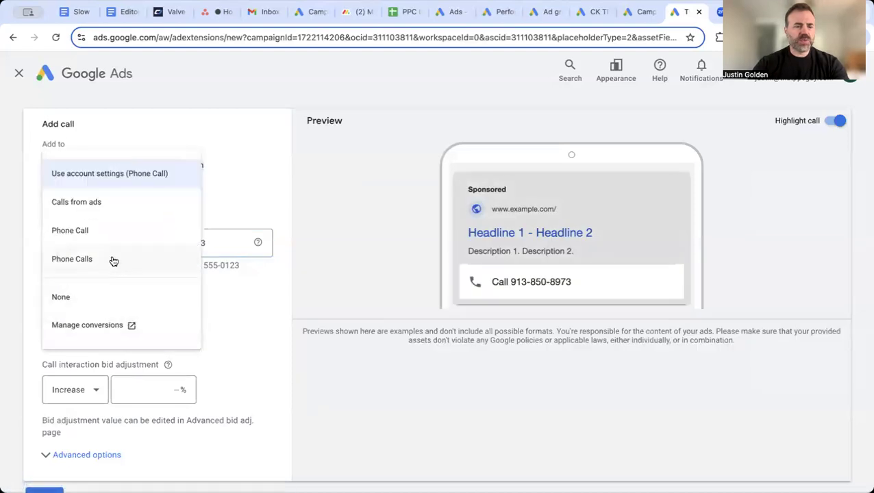
left_click(113, 260)
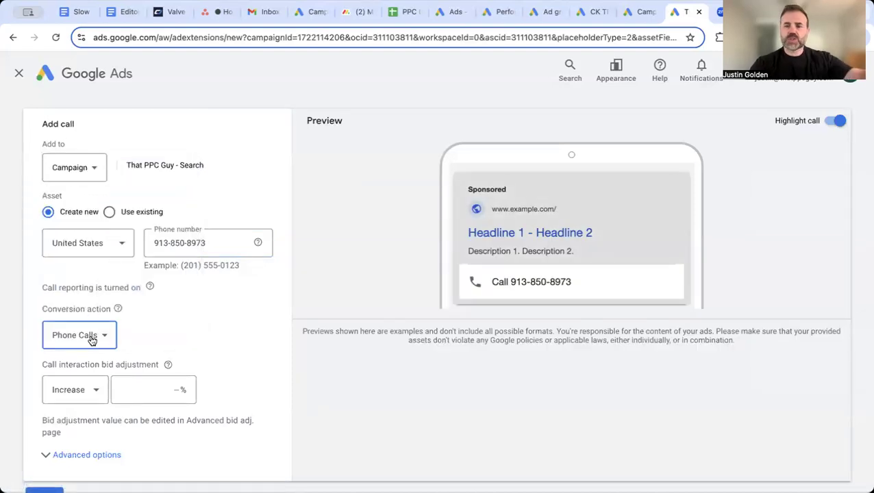
scroll(197, 327, "down", 2)
left_click(44, 446)
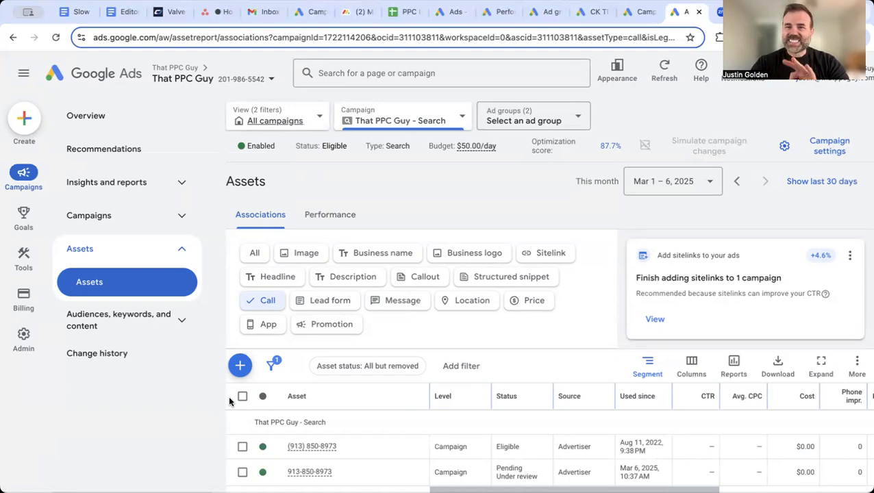
Open the Report editor under Insights and reports
left_click(178, 195)
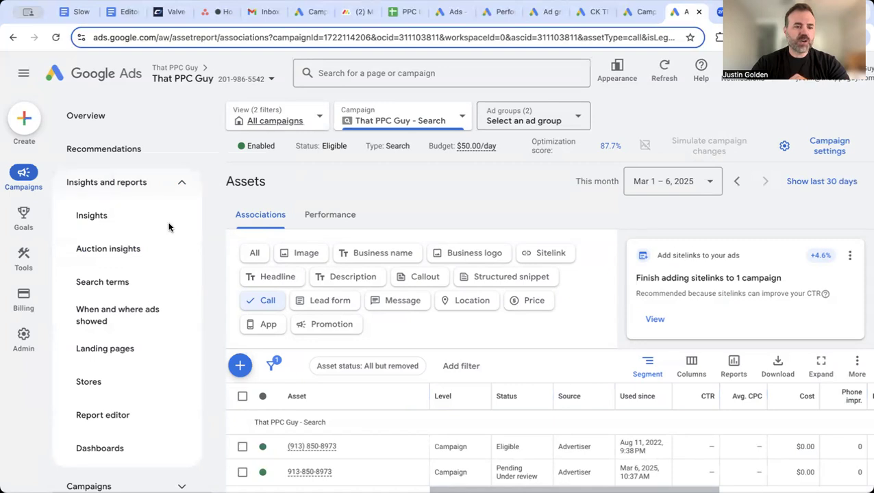
left_click(125, 415)
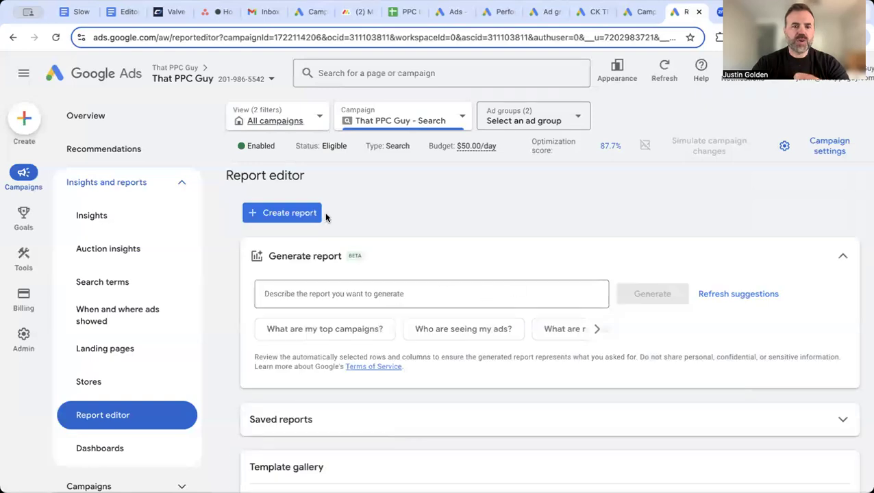
Create a blank report and add Caller phone number to its rows
left_click(293, 213)
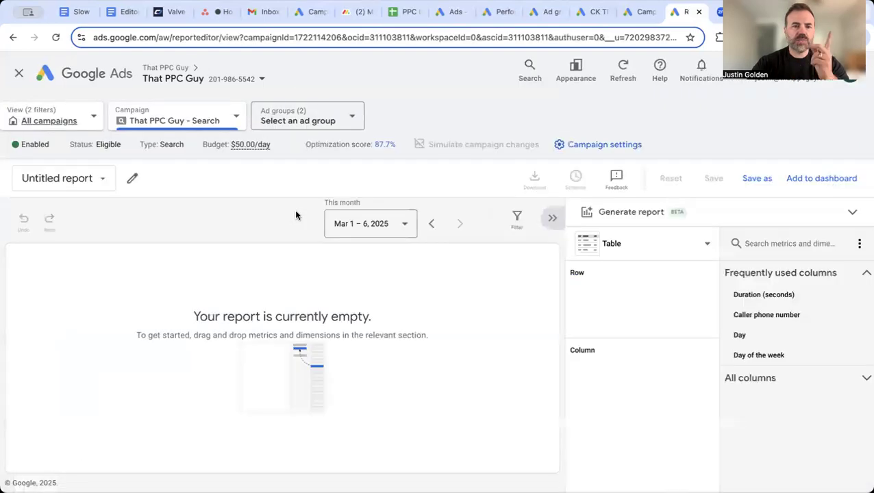
left_click(771, 243)
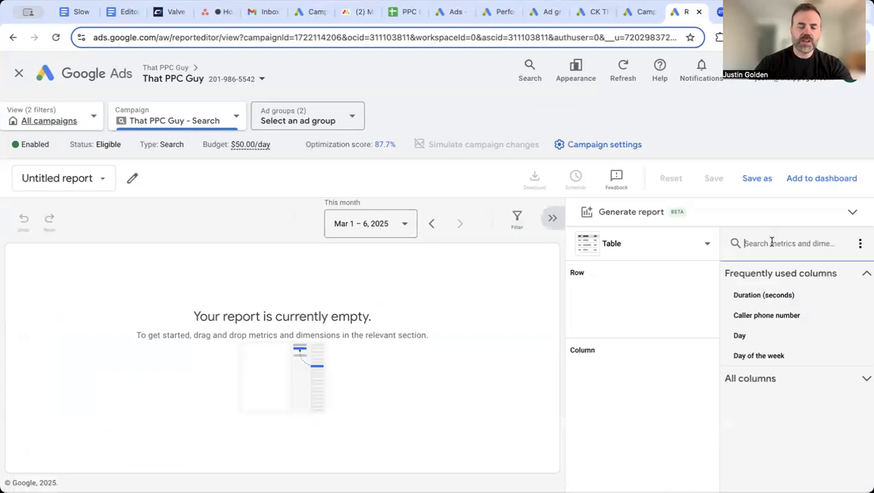
type("d")
type("aller")
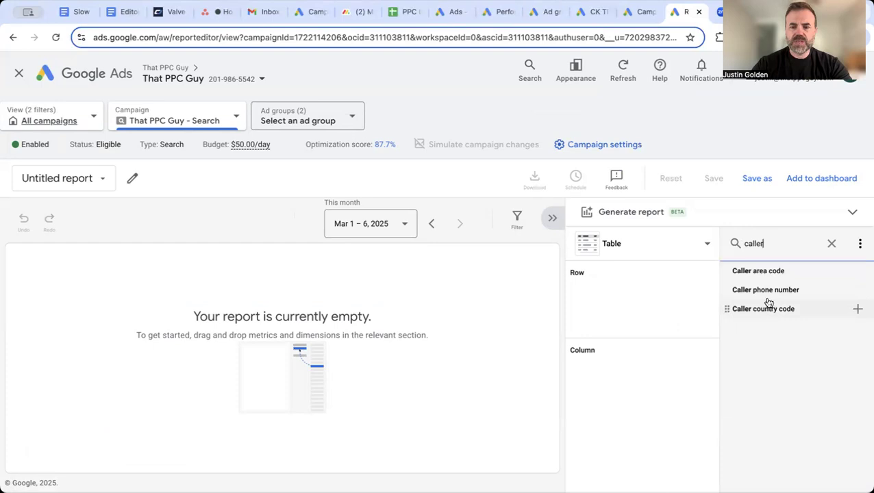
left_click(764, 290)
Add Duration (seconds) and Day as further report rows
double_click(756, 245)
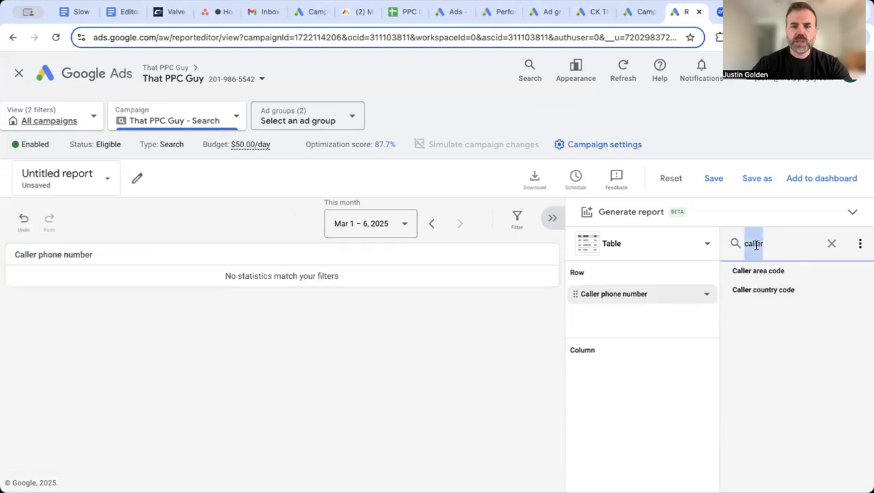
type("duration")
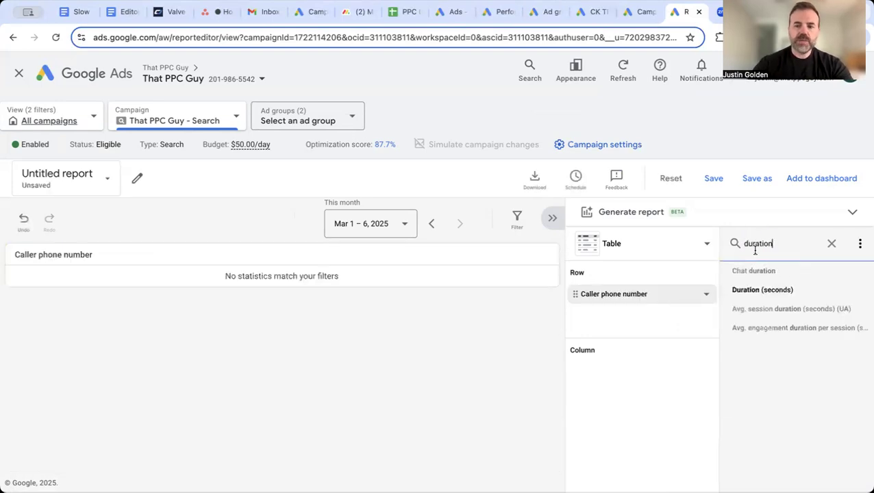
left_click(760, 290)
double_click(756, 244)
type("day")
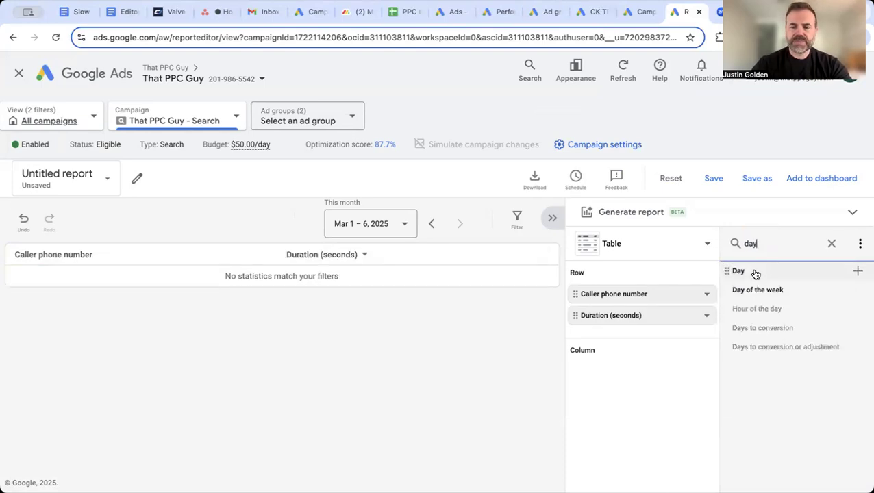
left_click(755, 272)
left_click(832, 288)
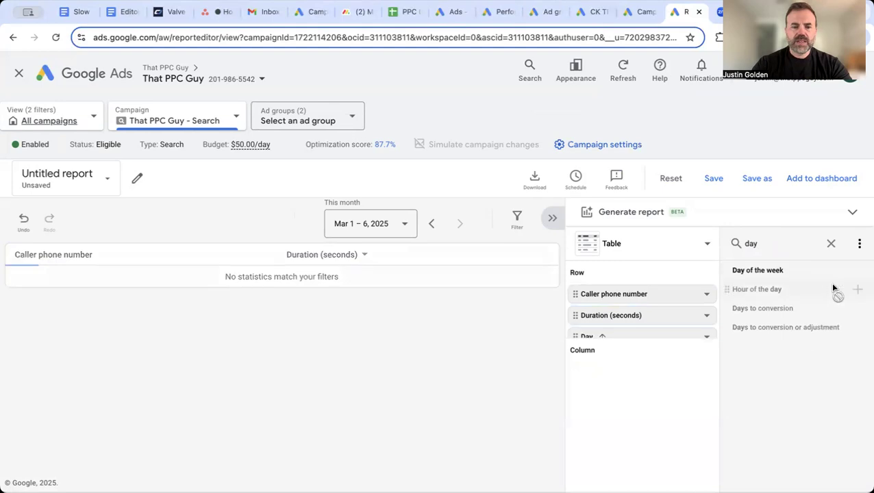